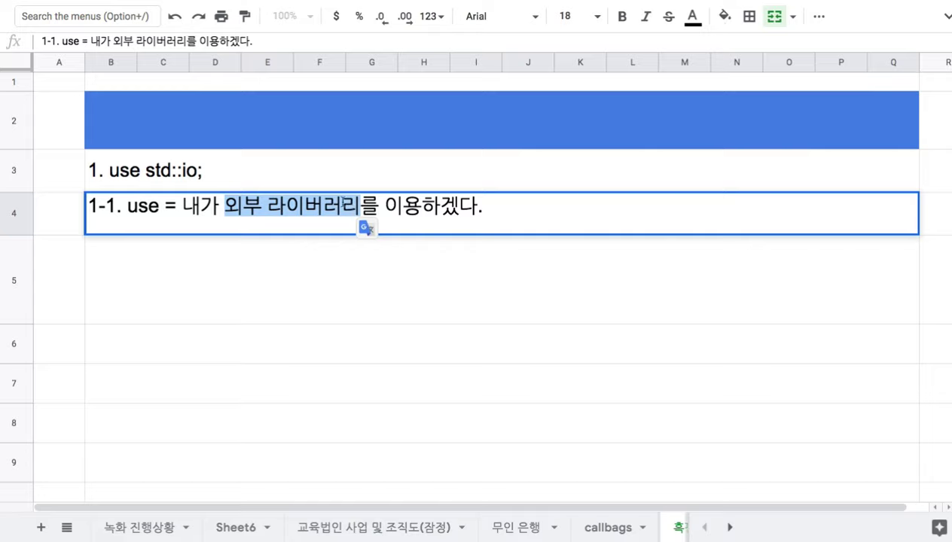
Enter "1-2. 외부: 내 컴퓨터의 다른 파일 또는 웹 상의 어떤 장소에 있는 파일" in the merged cell of row 5.
click(259, 251)
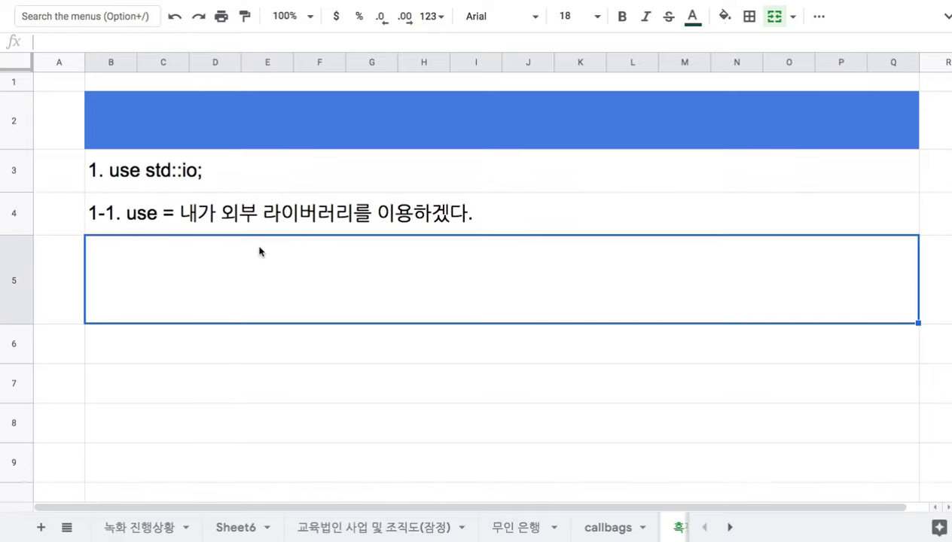
text(1-2)
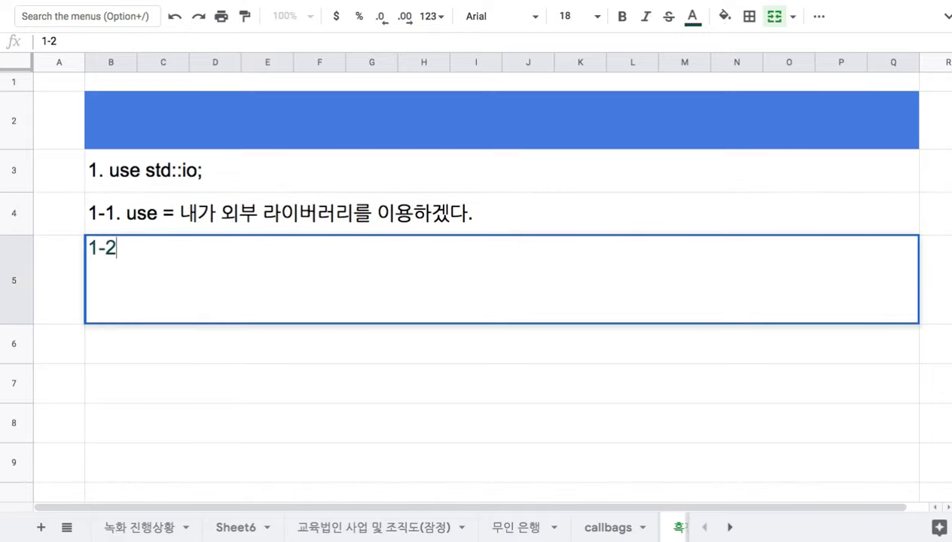
text(. 외부: )
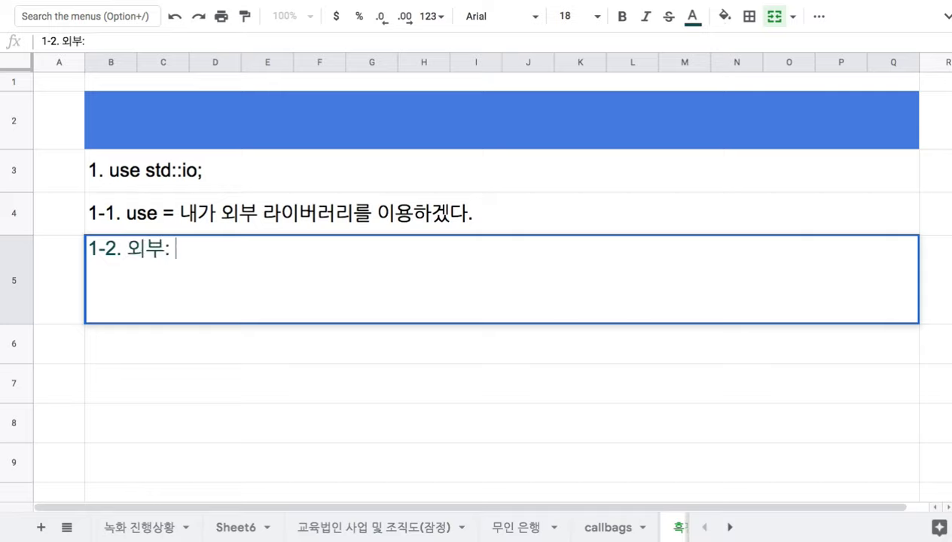
text(ㄱ)
key(BackSpace)
text(내 ㅋㅓㅁㅍㅊ)
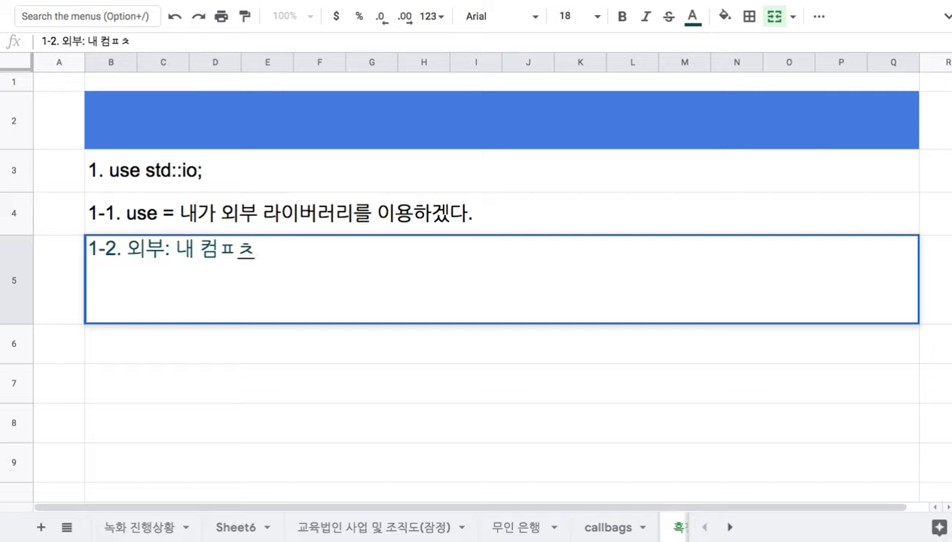
key(BackSpace)
key(BackSpace)
text(ㅍㅠㅌㅓㅇㅢ )
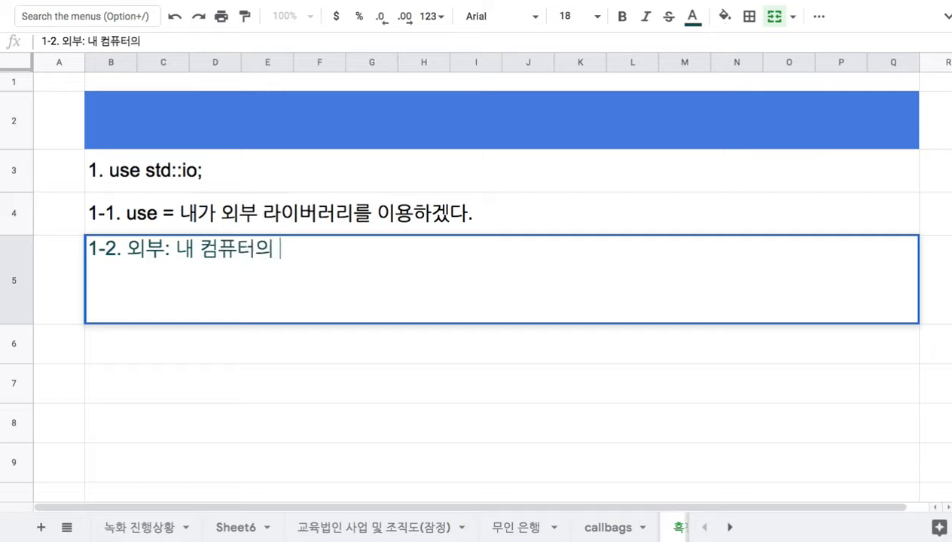
text(ㄷㅏㄹㅡㄴ ㅍㅏㄹ)
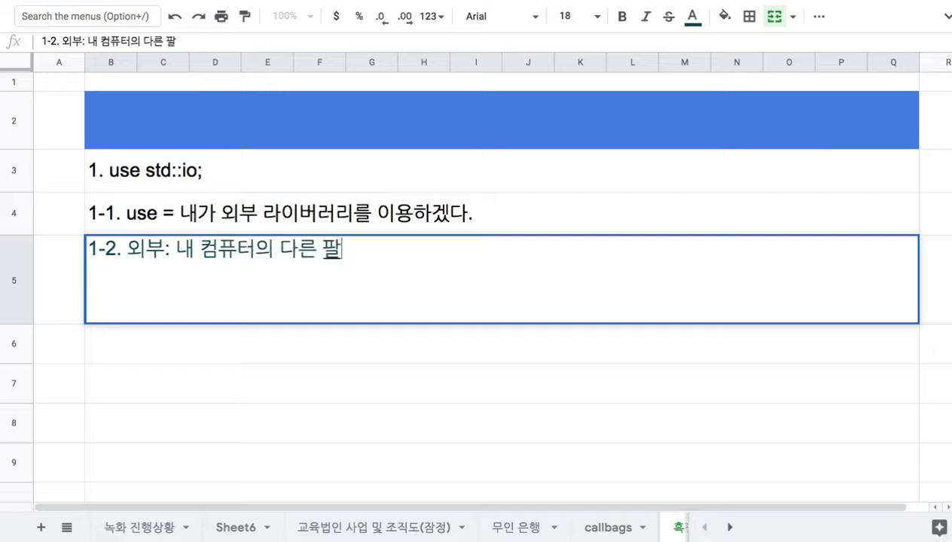
key(BackSpace)
text(ㅇㅣㄹ)
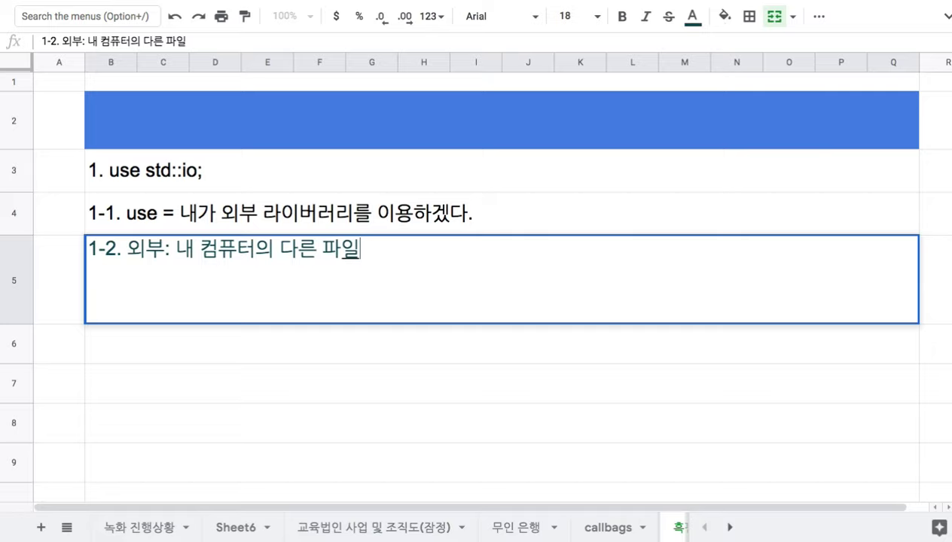
text( ㄸㅗㄴㅡㄴ )
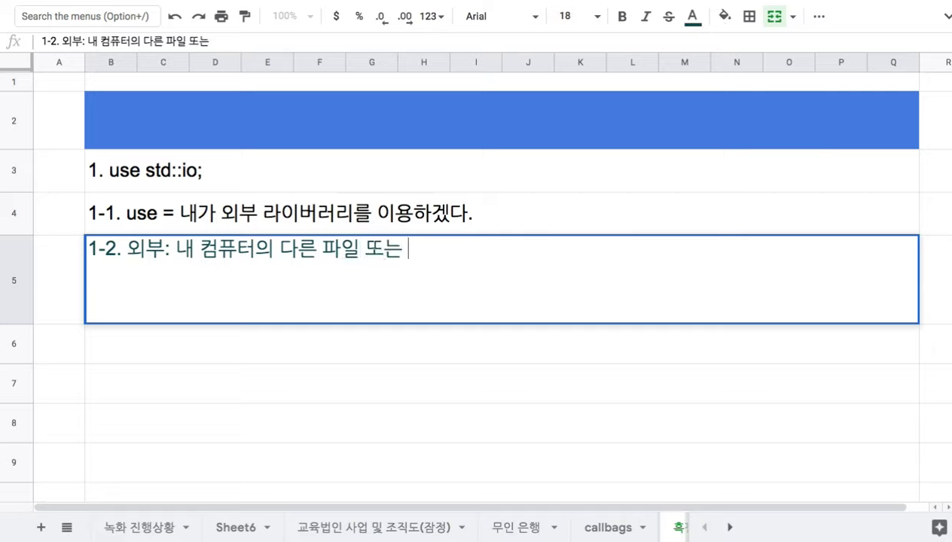
text(ㅇㅞㅂ ㅅㅏㅇㅇㅢ ㅇㅓ)
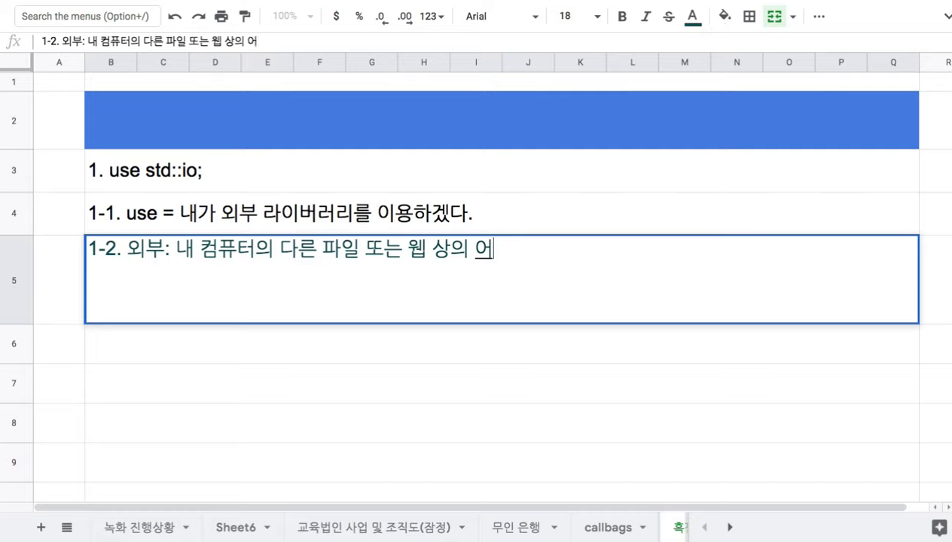
text(ㄸㅓㄴ ㅈㅏㅇㅅㅗㅇㅔ ㅇㅣㅆㄴㅡㄴ)
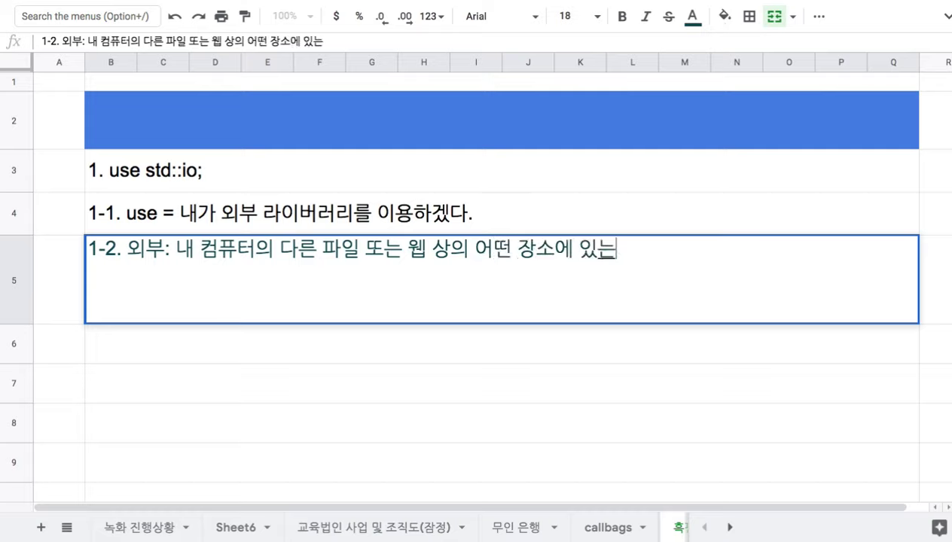
text( ㅍㅏㅇㅣㄹ)
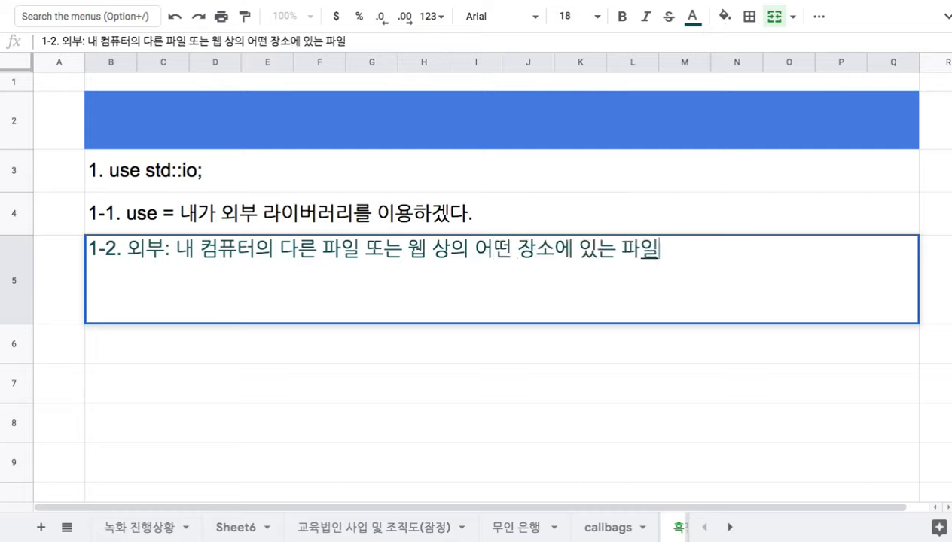
drag(125, 250, 179, 256)
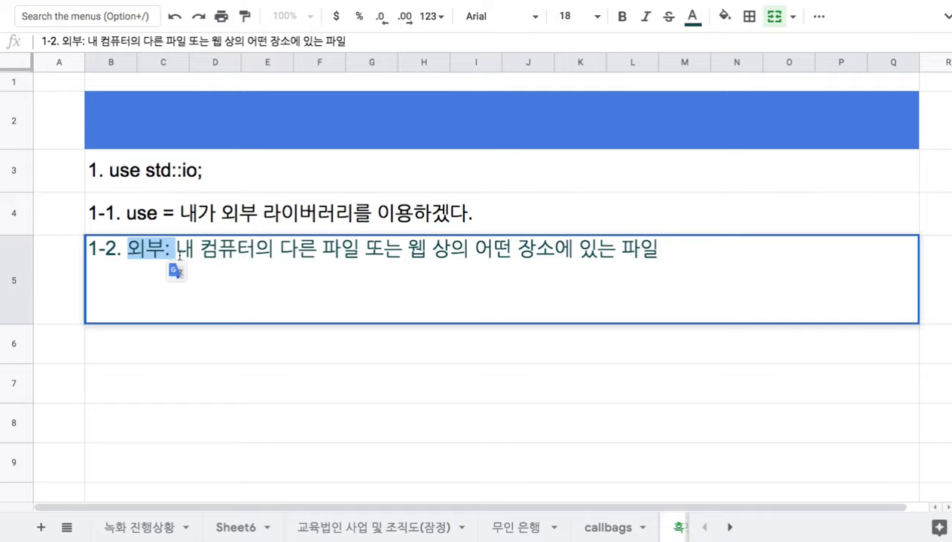
Enter "1-3. std = standard의 약자이고, 모듈 이름" in the merged cell of row 6.
double_click(152, 166)
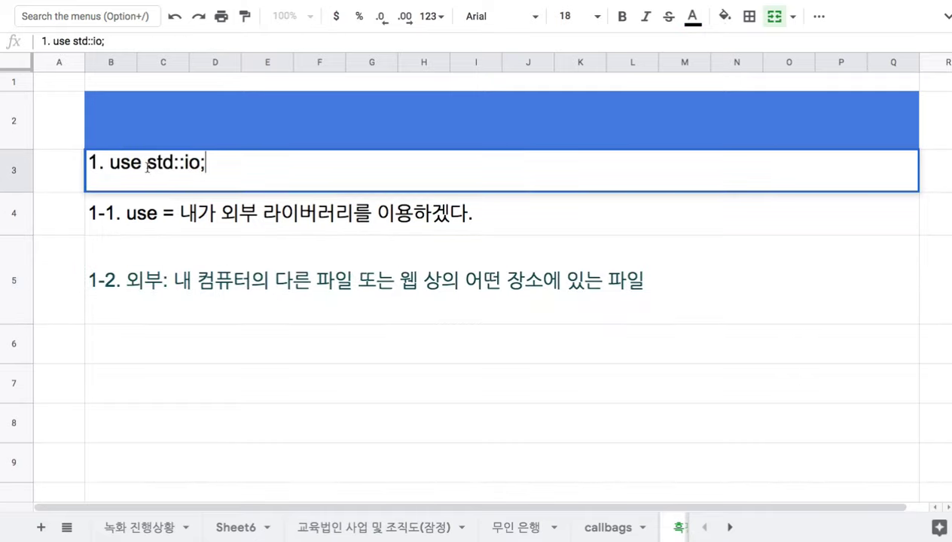
drag(146, 164, 176, 167)
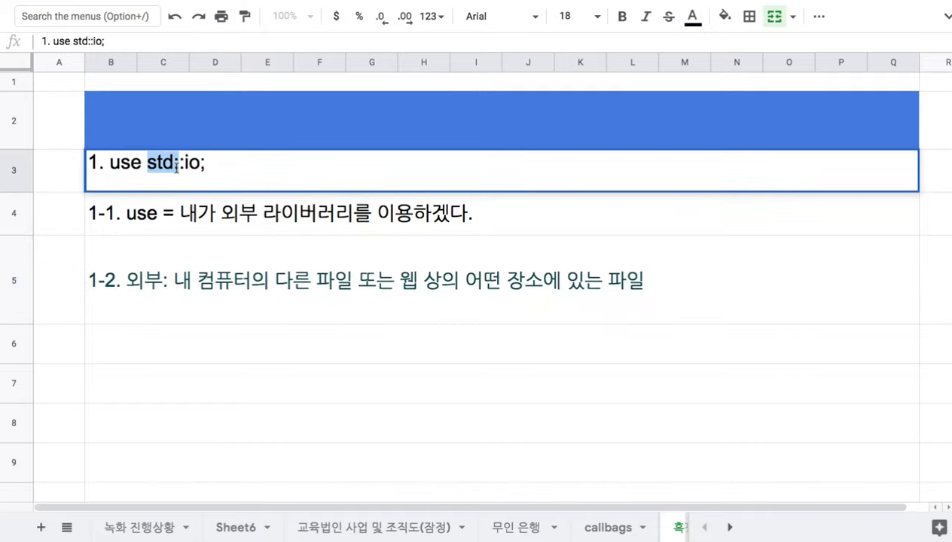
click(240, 344)
text(1-)
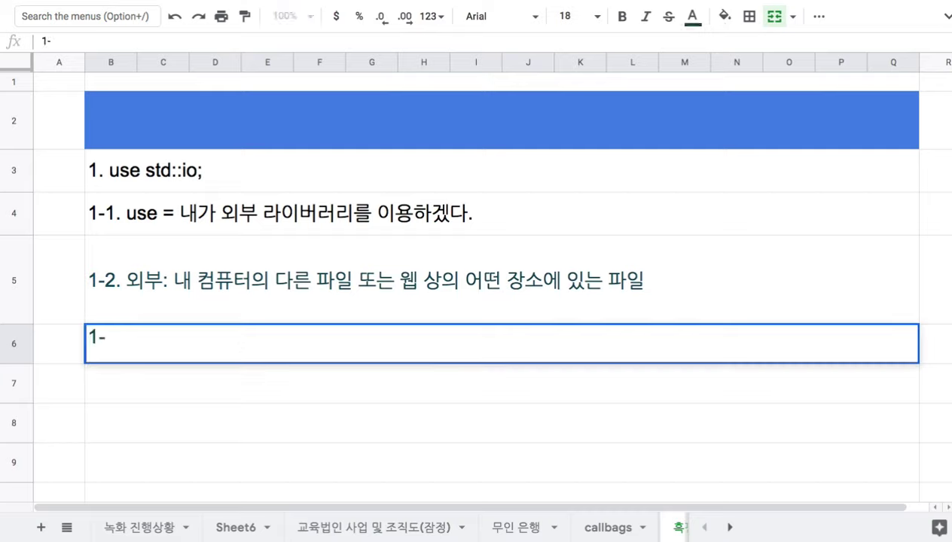
key(BackSpace)
text(1-3. std = )
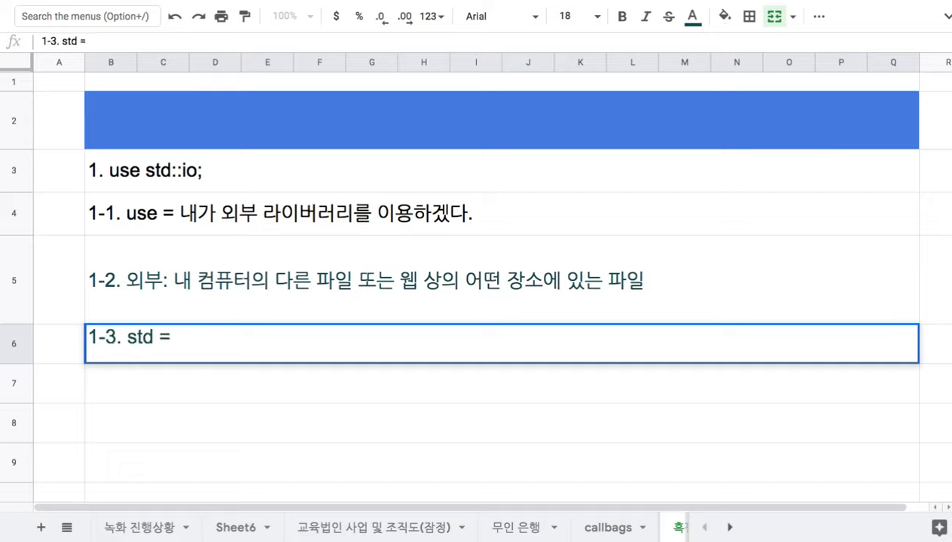
text(starnda)
key(BackSpace)
key(BackSpace)
key(BackSpace)
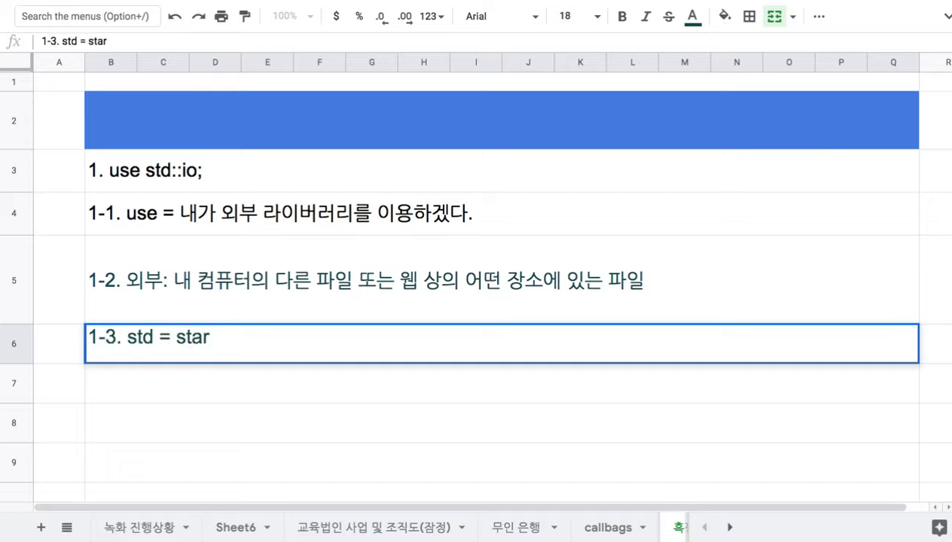
text(ndard)
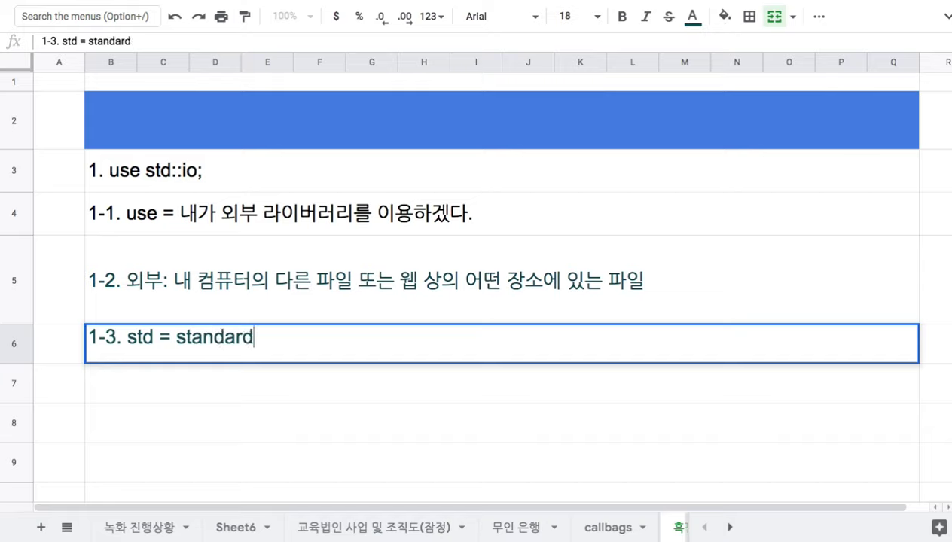
text(의 약자)
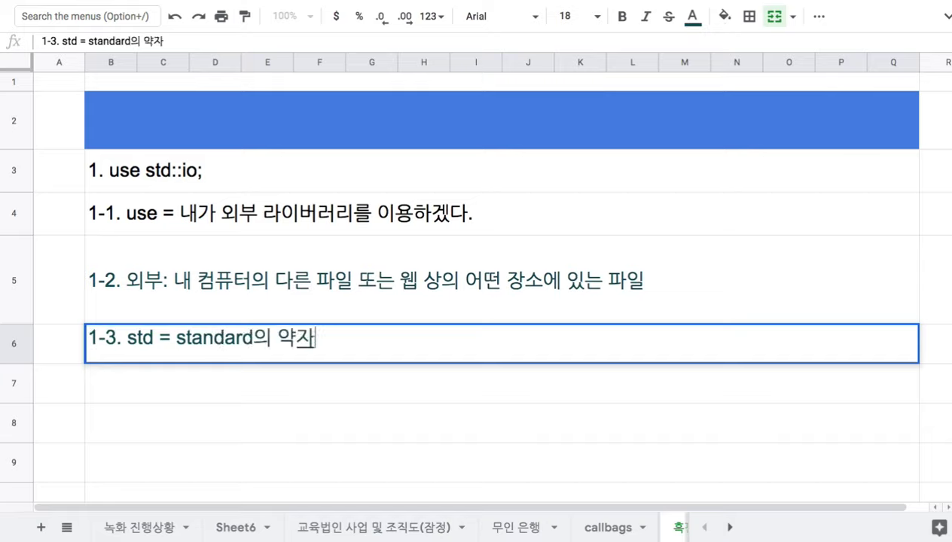
text(이고, 모듈)
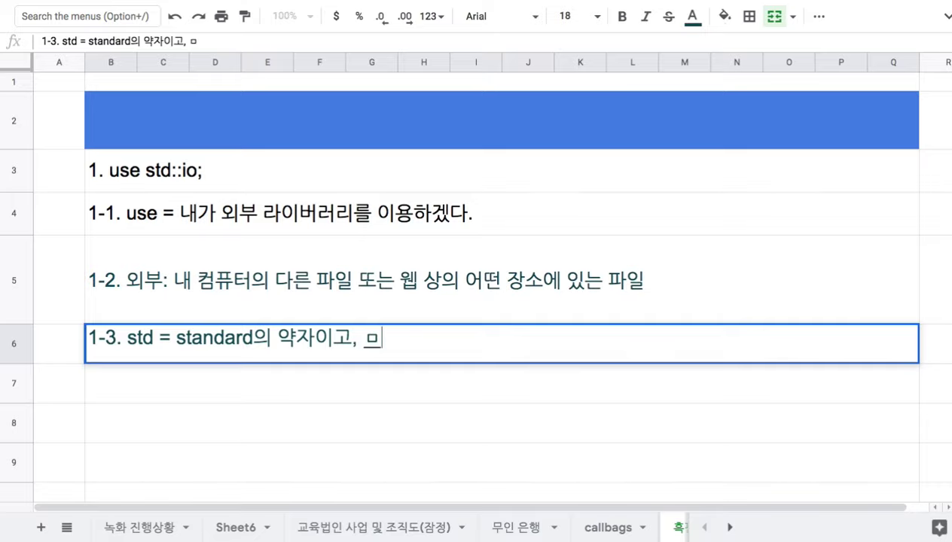
text( 이름)
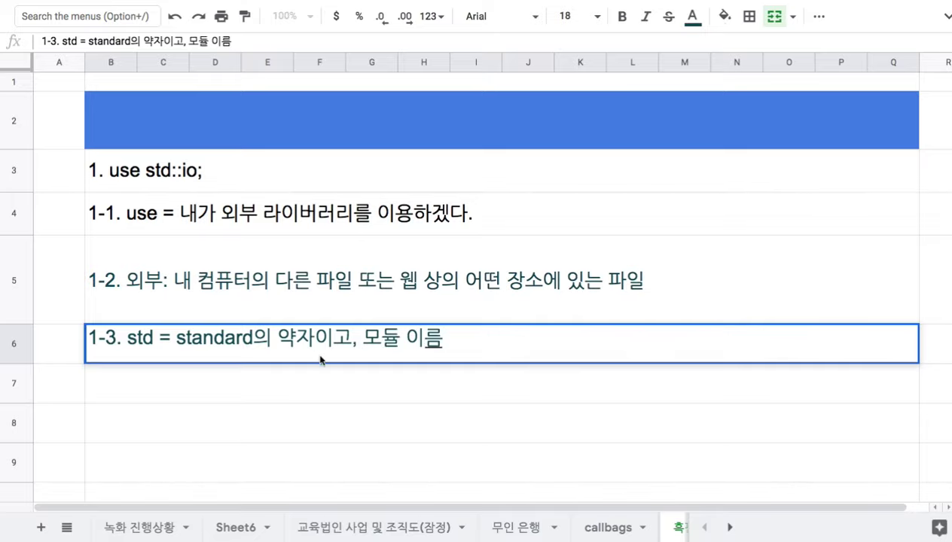
key(Return)
Make rows 8 to 13 the same height and unmerge their cells across columns B to Q.
scroll(365, 374, down, 3)
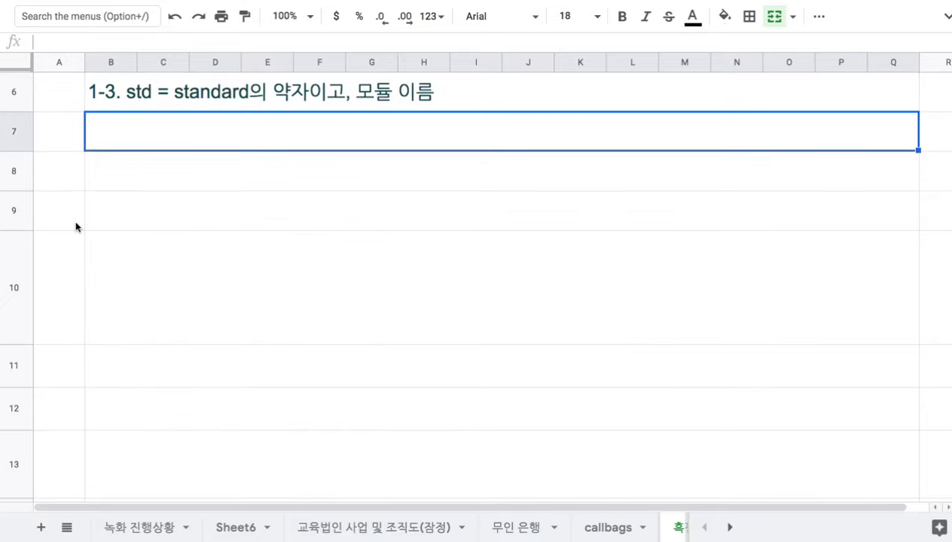
drag(17, 186, 17, 427)
click(433, 269)
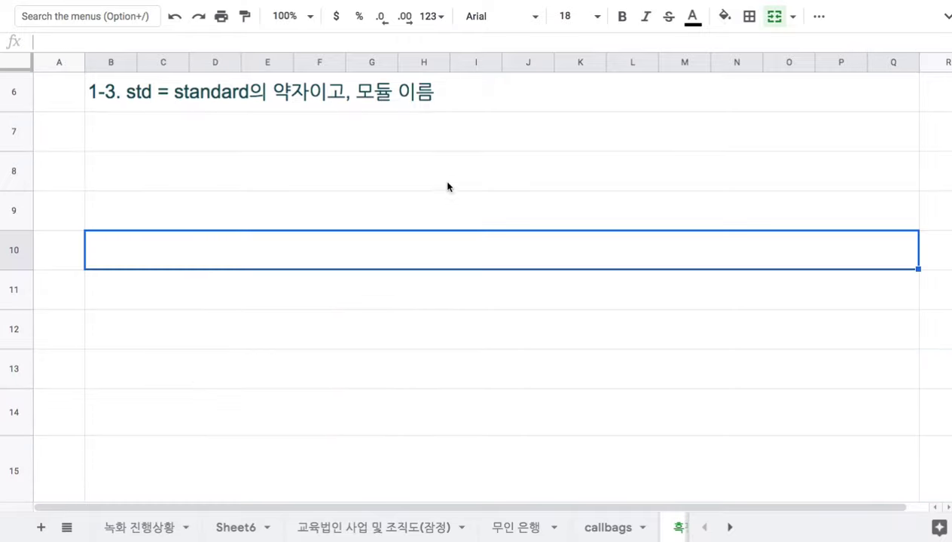
drag(448, 187, 491, 383)
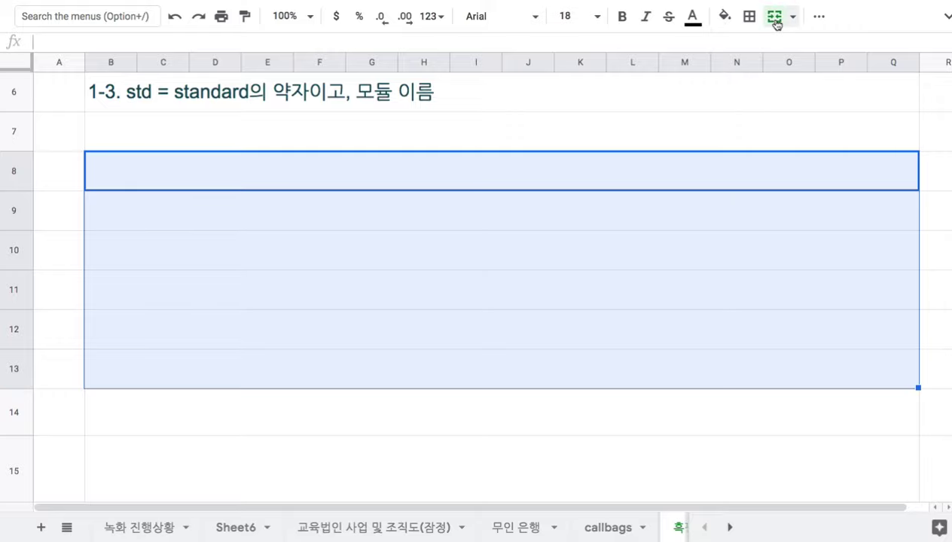
click(774, 16)
click(774, 16)
Fill cell F10 with orange.
click(315, 256)
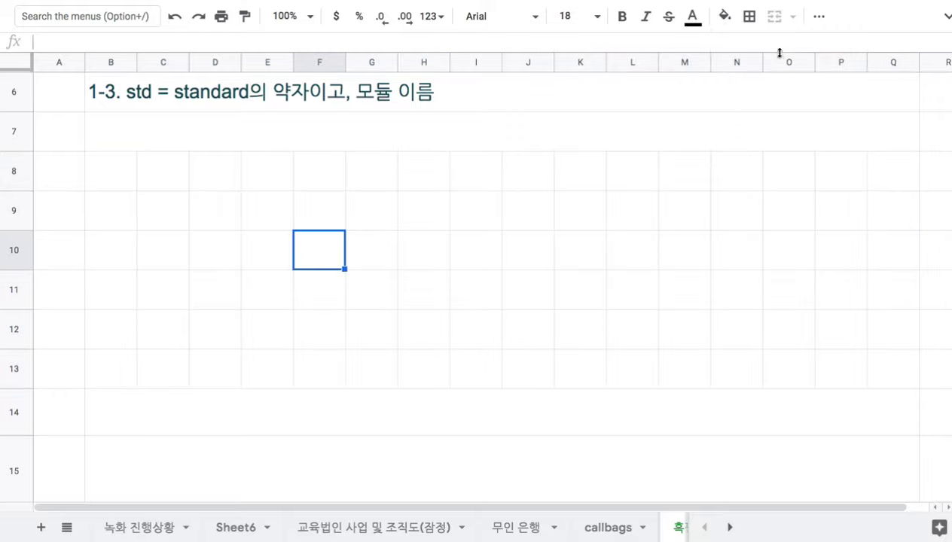
click(725, 18)
click(759, 92)
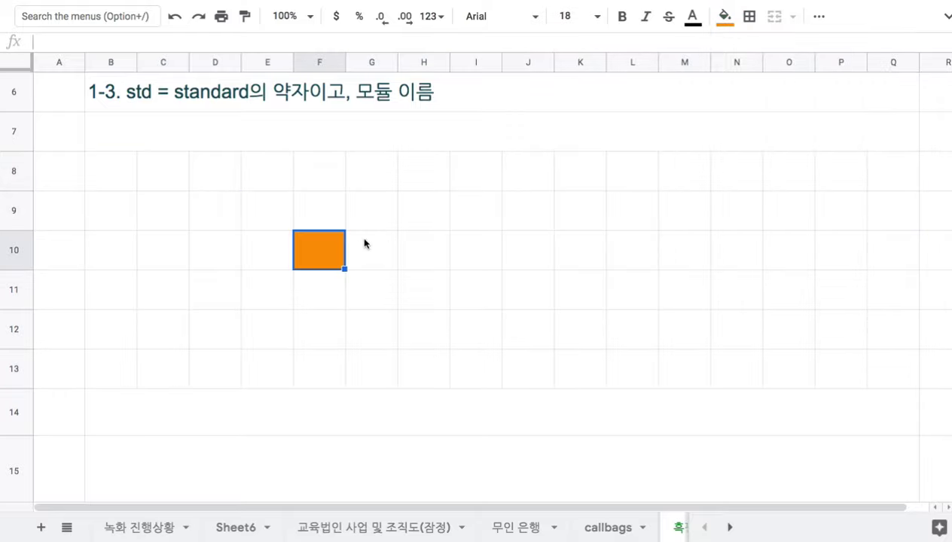
double_click(313, 250)
text(내 파일)
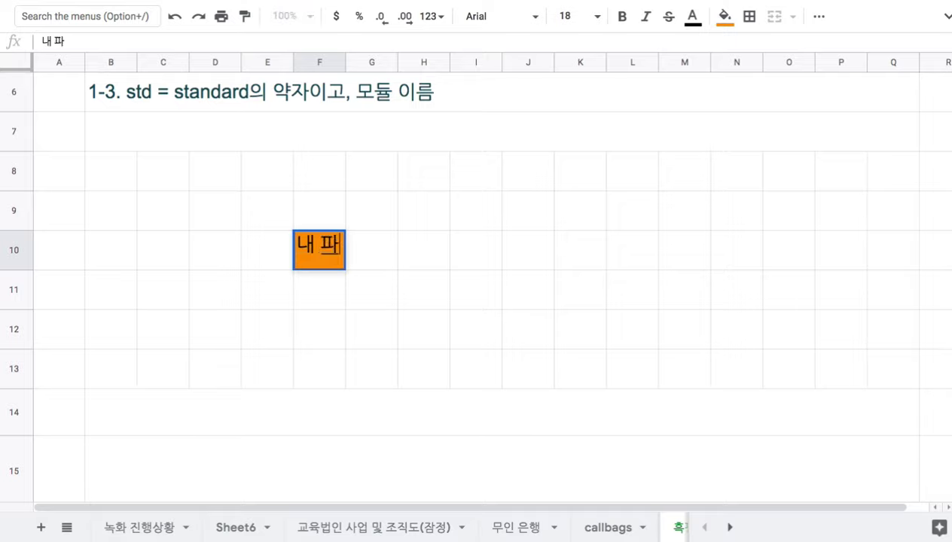
key(BackSpace)
key(BackSpace)
key(BackSpace)
key(BackSpace)
key(BackSpace)
key(BackSpace)
text(ㅎㄴㅈ)
key(BackSpace)
key(BackSpace)
key(BackSpace)
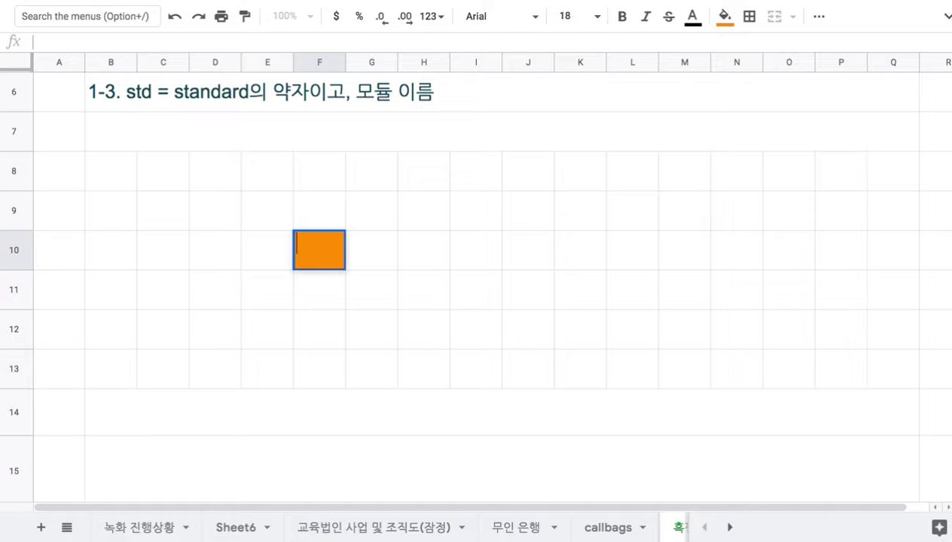
Enter the label "현재 파일" in the orange cell F10.
text(현재 파일)
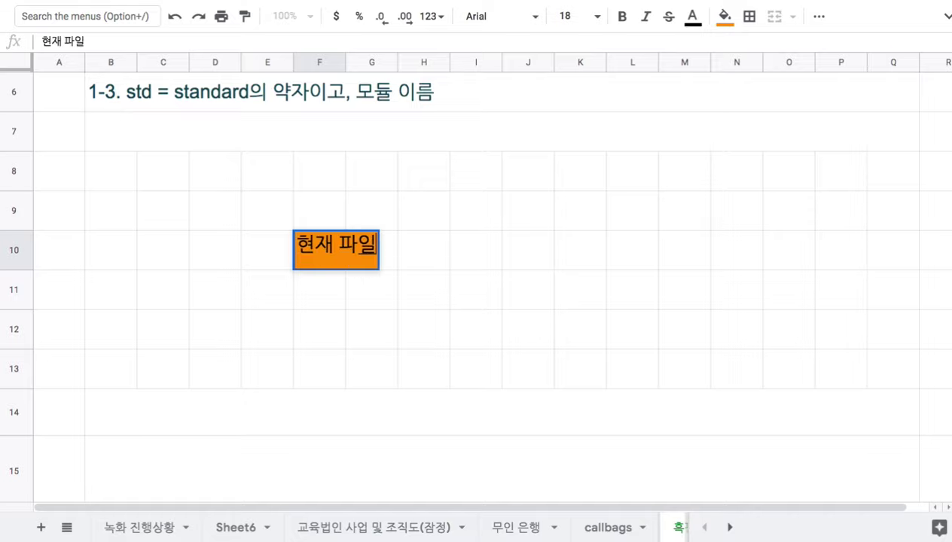
key(Return)
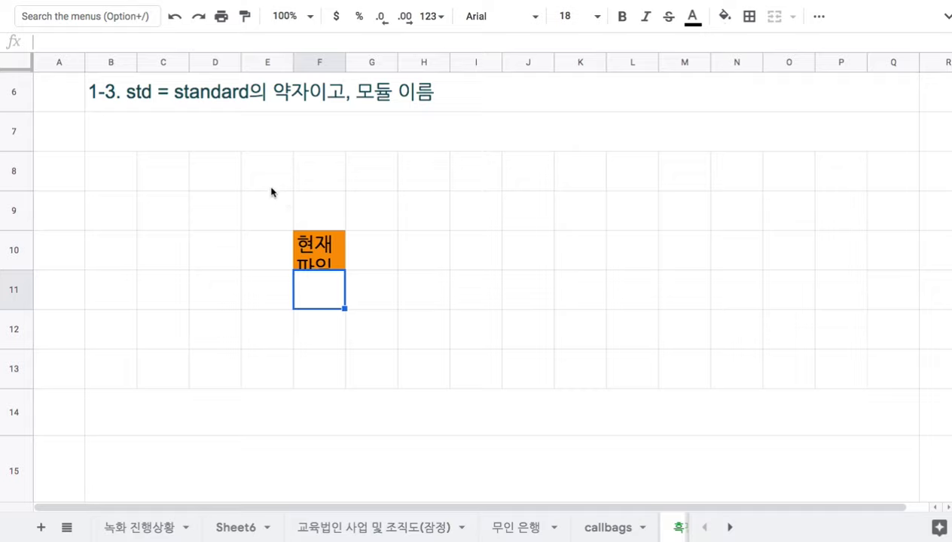
Add an outer border around E9:G11 and make row 10 taller so the two-line label in F10 fits.
drag(272, 195, 392, 300)
click(750, 16)
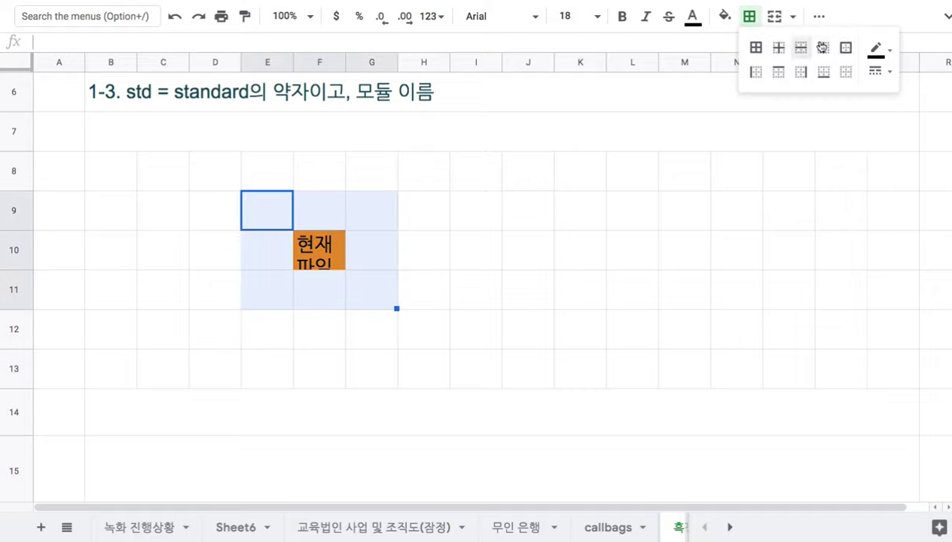
click(845, 48)
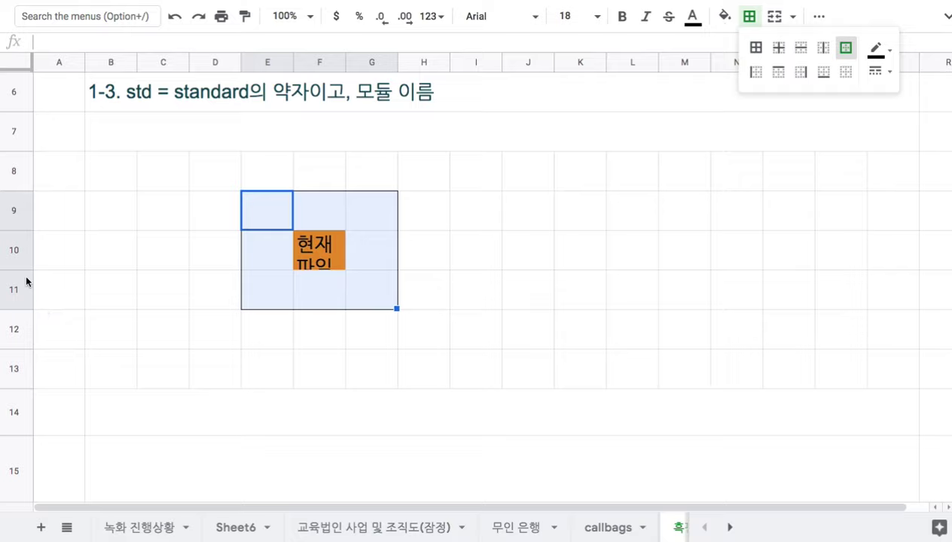
drag(26, 270, 23, 299)
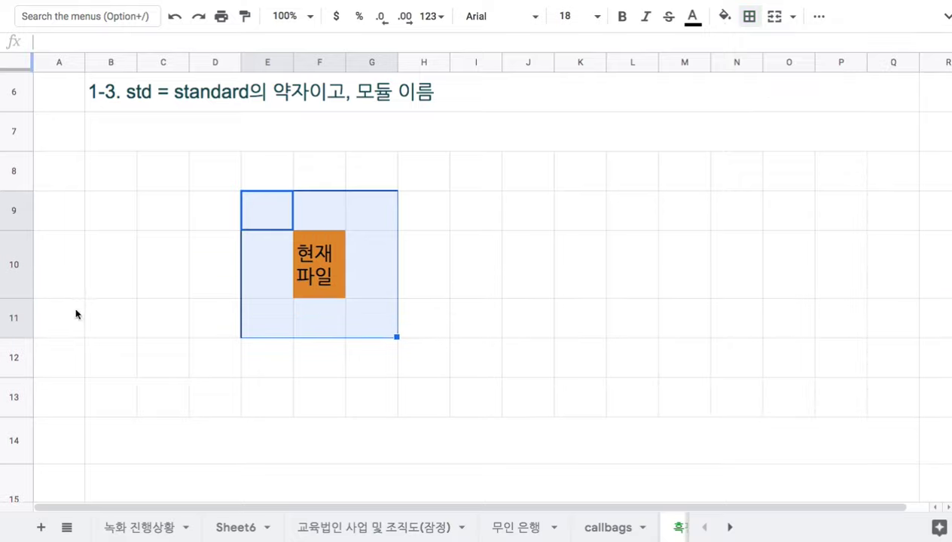
click(313, 330)
Fill cell G9, the upper-right corner of the bordered current-file block, with green.
click(369, 218)
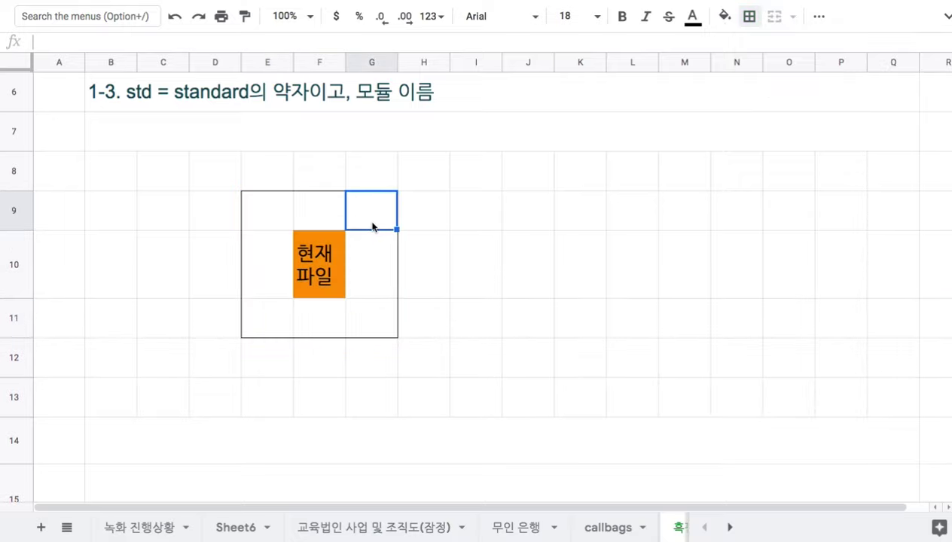
click(725, 15)
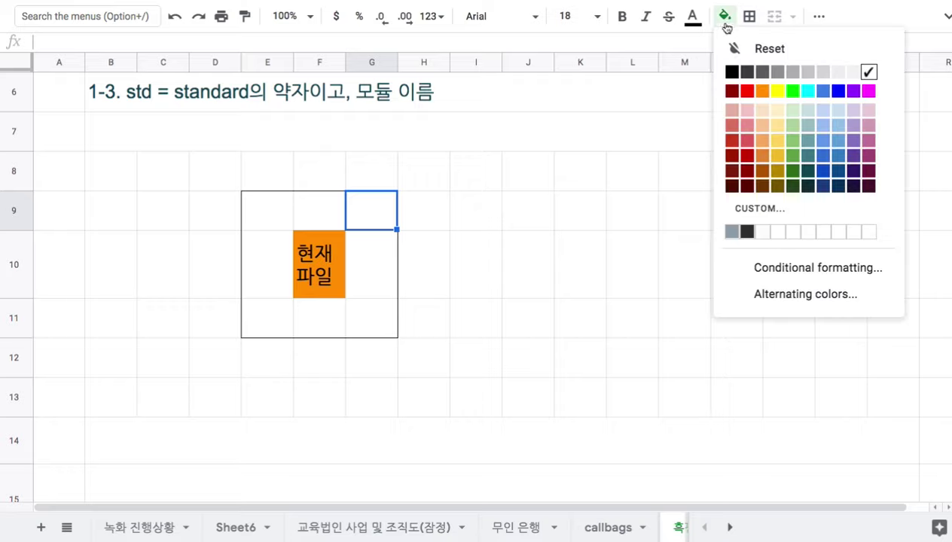
click(792, 91)
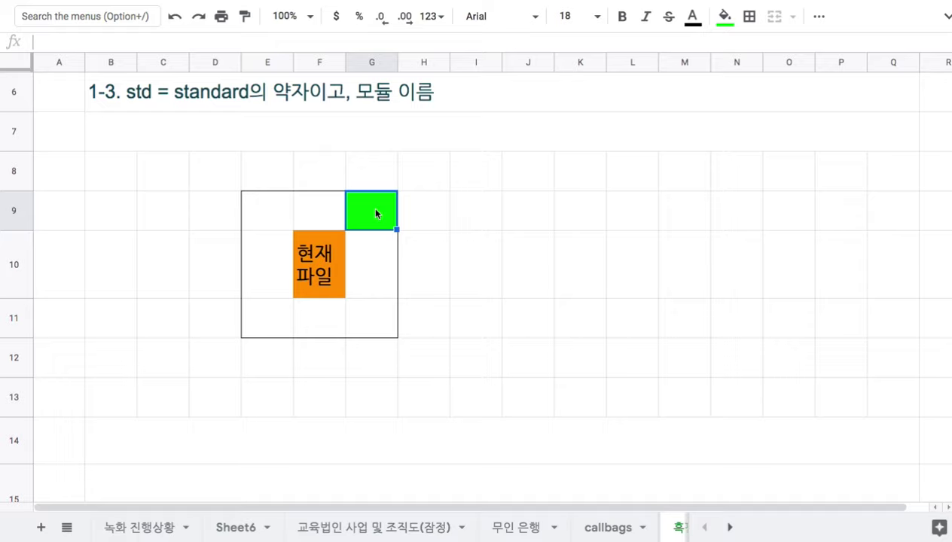
click(333, 257)
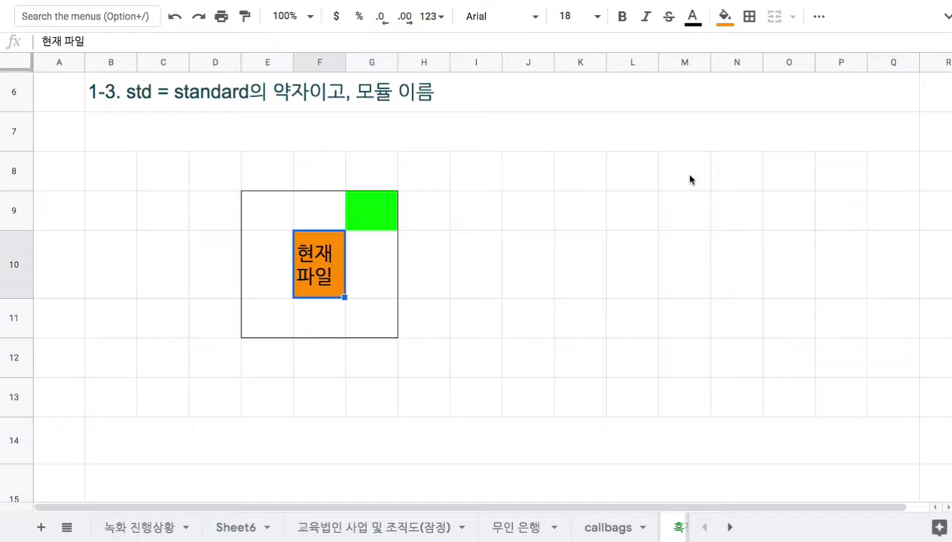
Add an outer border around the range L8:P11 as a second block of the diagram.
drag(624, 168, 844, 332)
click(748, 16)
click(846, 47)
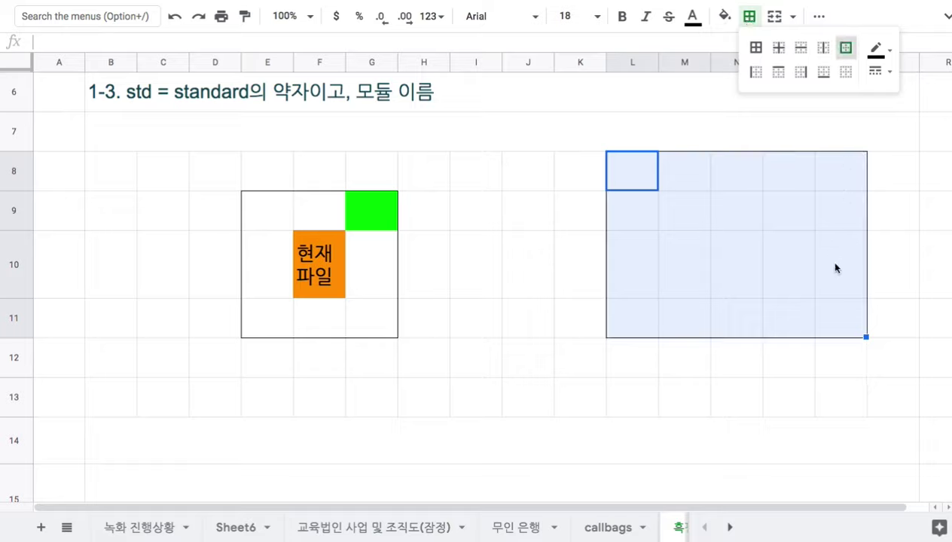
click(745, 238)
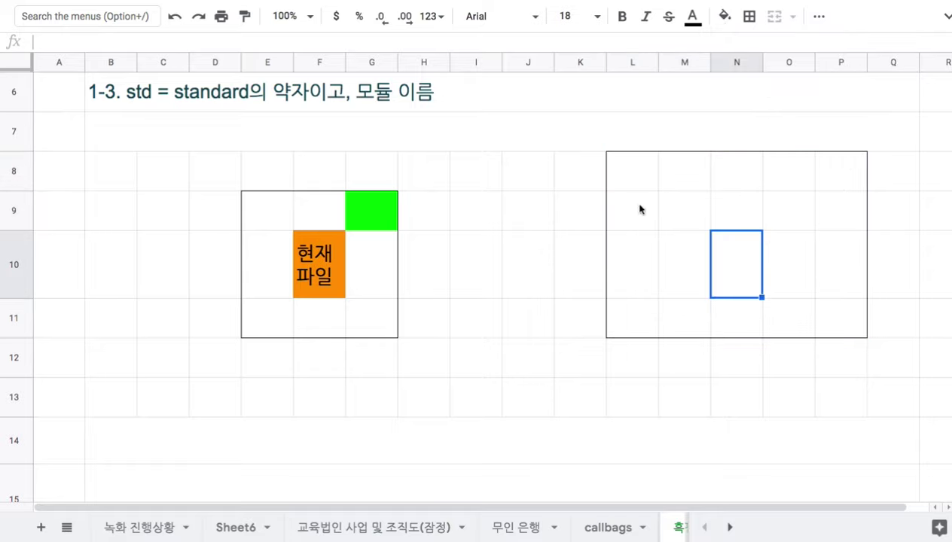
Divide the second block into sections by adding outer borders around L8:M11 and N8:O11.
drag(647, 179, 686, 317)
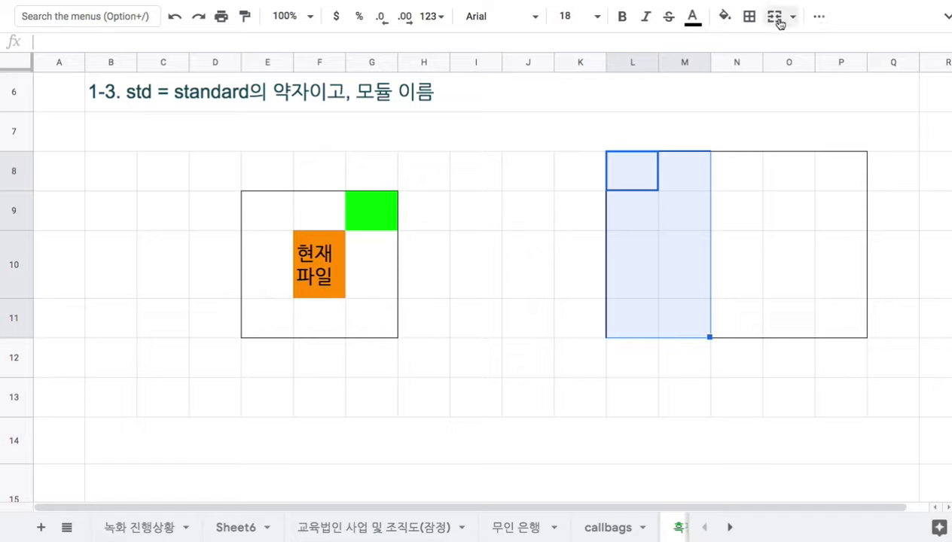
click(749, 16)
click(845, 48)
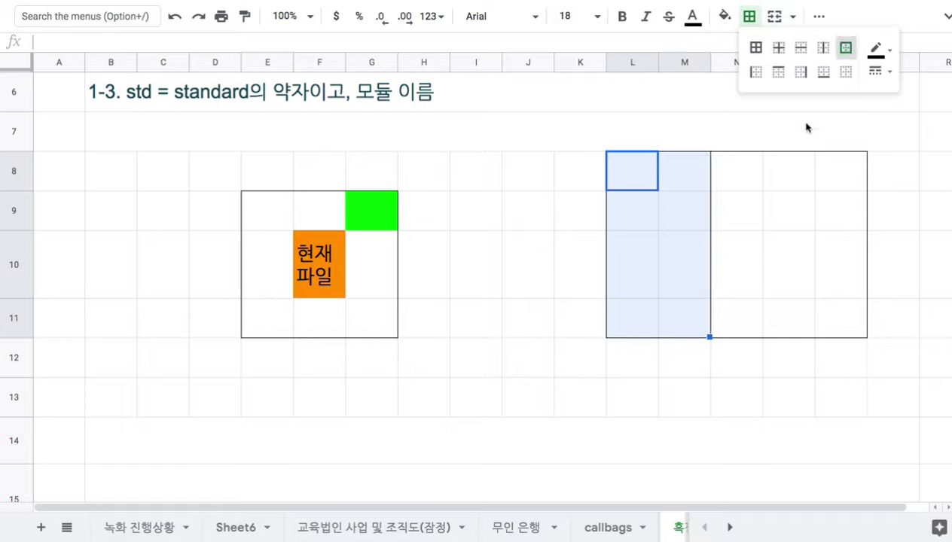
drag(738, 176, 792, 319)
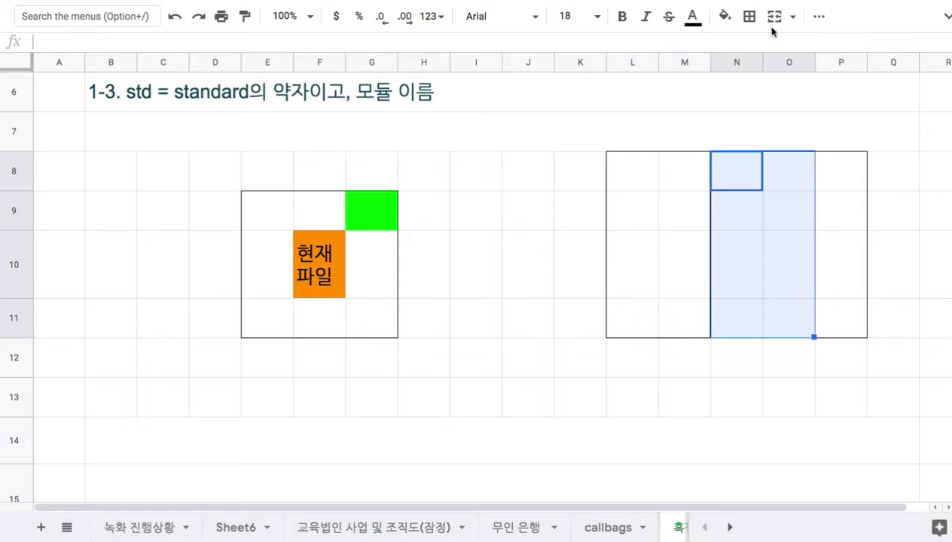
click(750, 16)
click(846, 47)
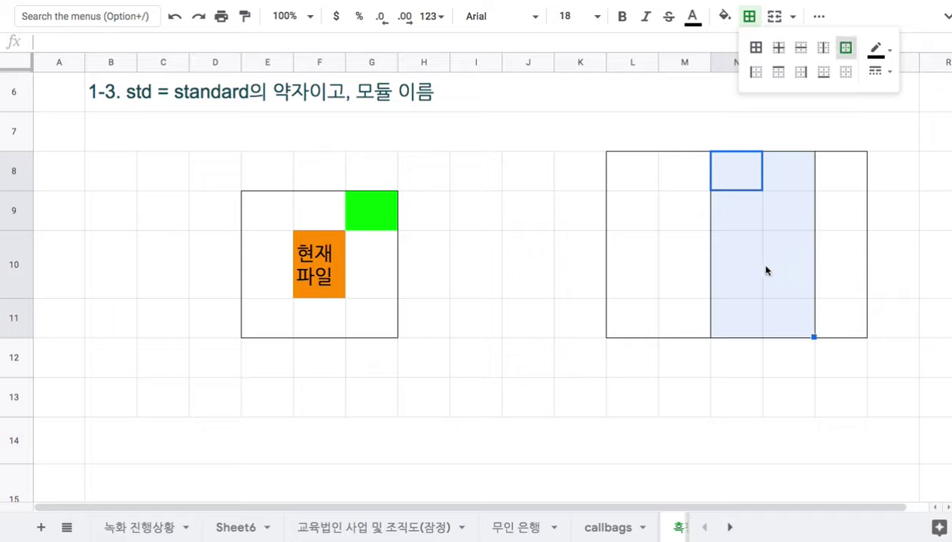
Split the first section of the second block by adding an outer border around L10:M11.
drag(653, 250, 693, 317)
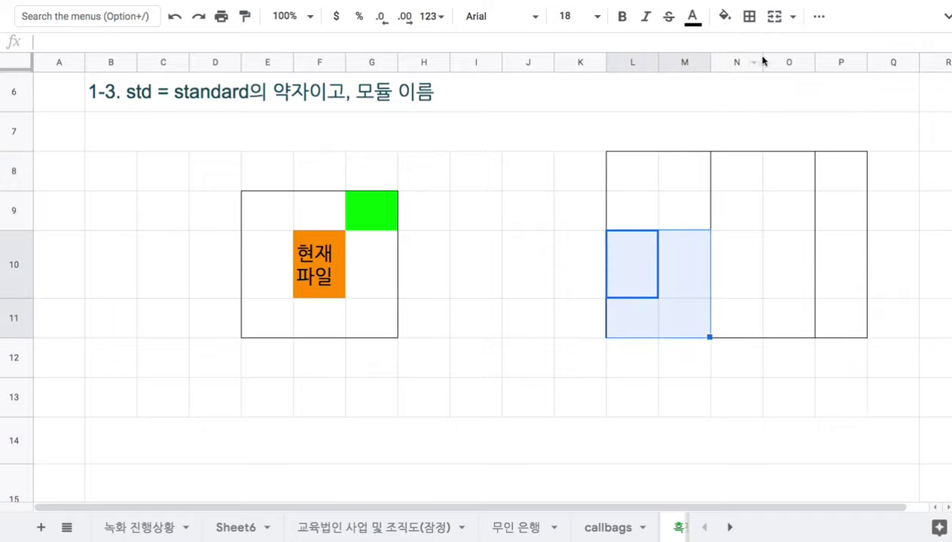
click(749, 16)
click(845, 48)
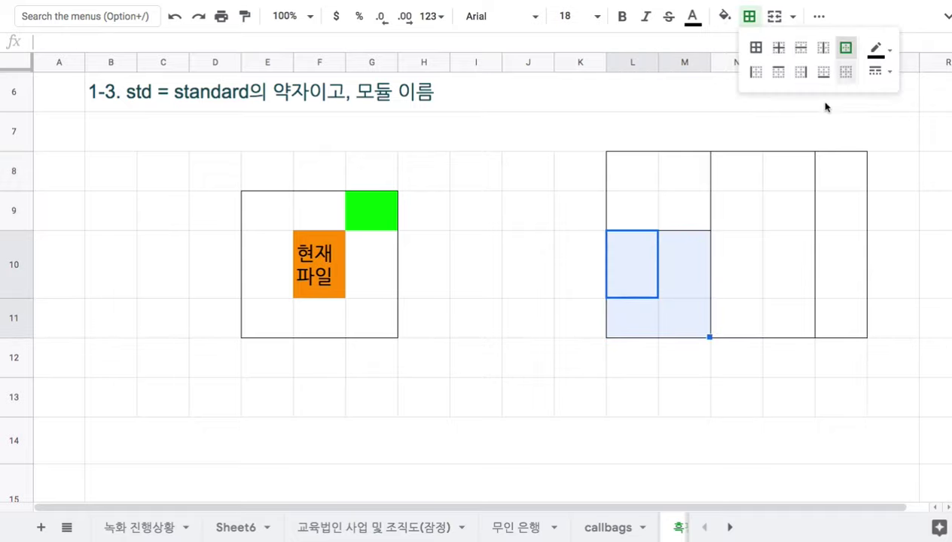
click(629, 371)
Compare the "io" part of "use std::io;" in row 3 with the sections of the block L8:P11.
drag(632, 184, 841, 331)
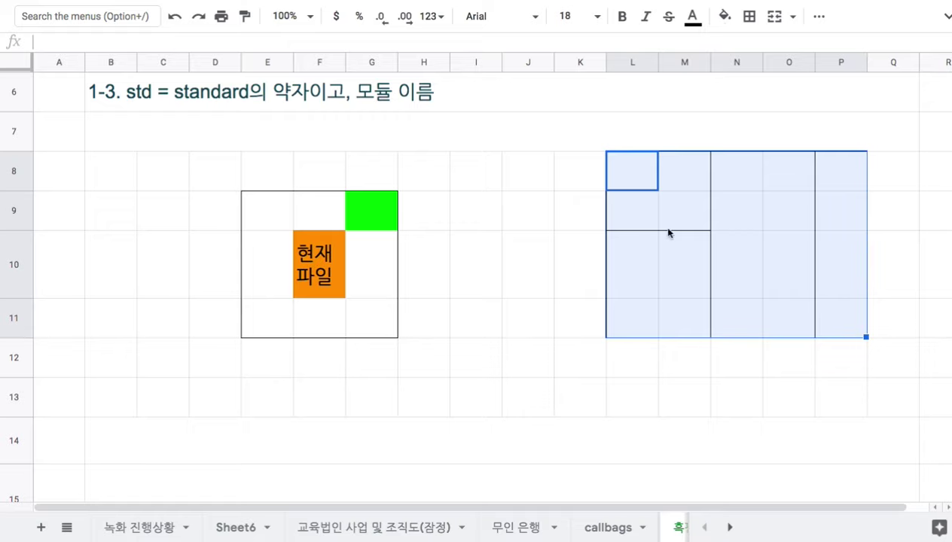
scroll(476, 286, up, 3)
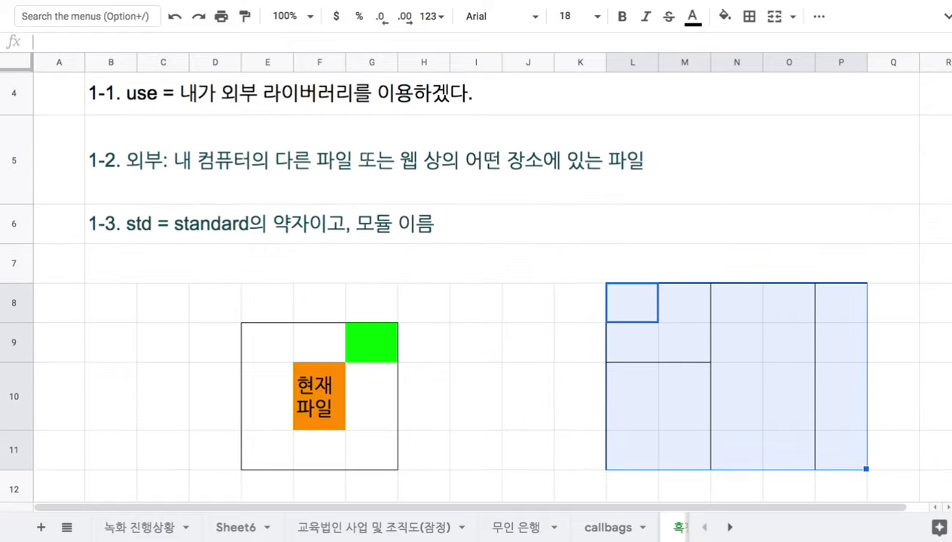
scroll(476, 286, up, 1)
scroll(475, 286, down, 1)
scroll(475, 286, up, 1)
click(185, 98)
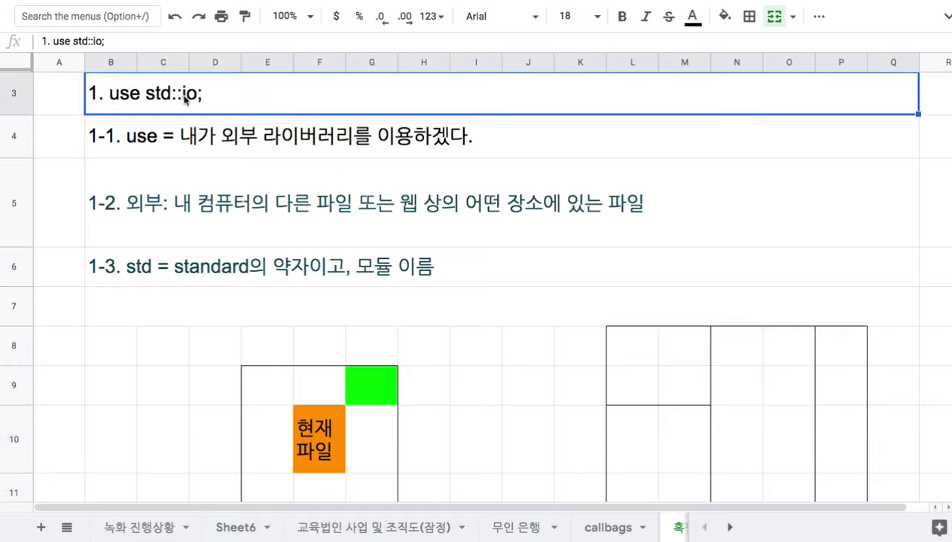
double_click(182, 98)
double_click(189, 89)
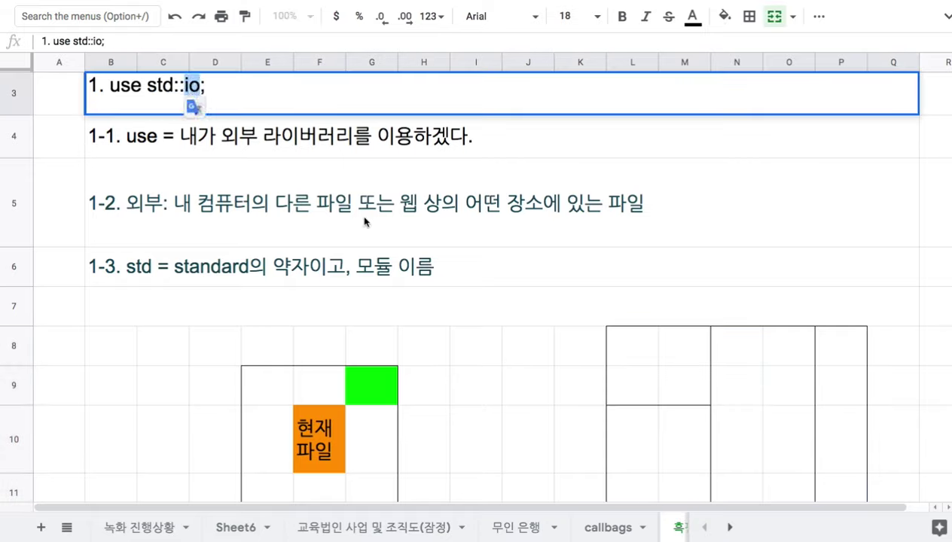
drag(659, 357, 699, 386)
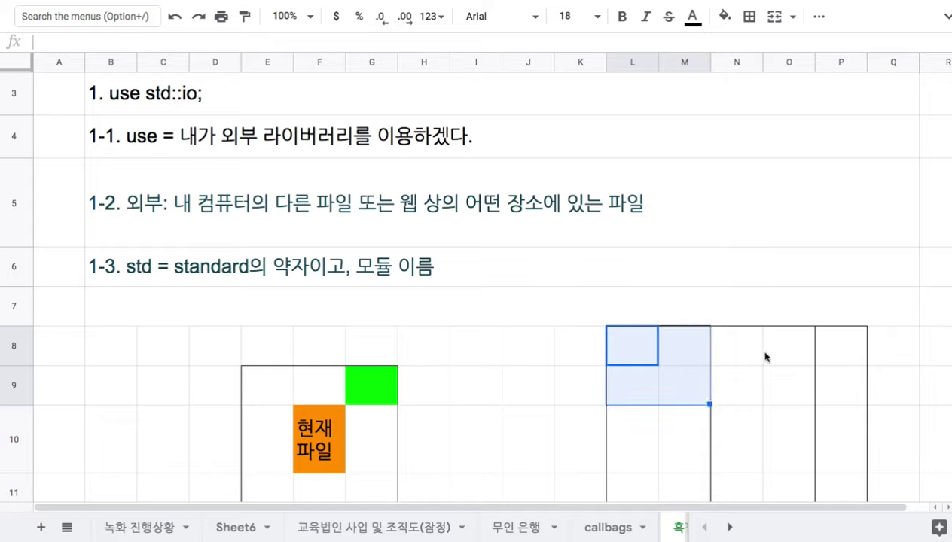
drag(765, 356, 799, 501)
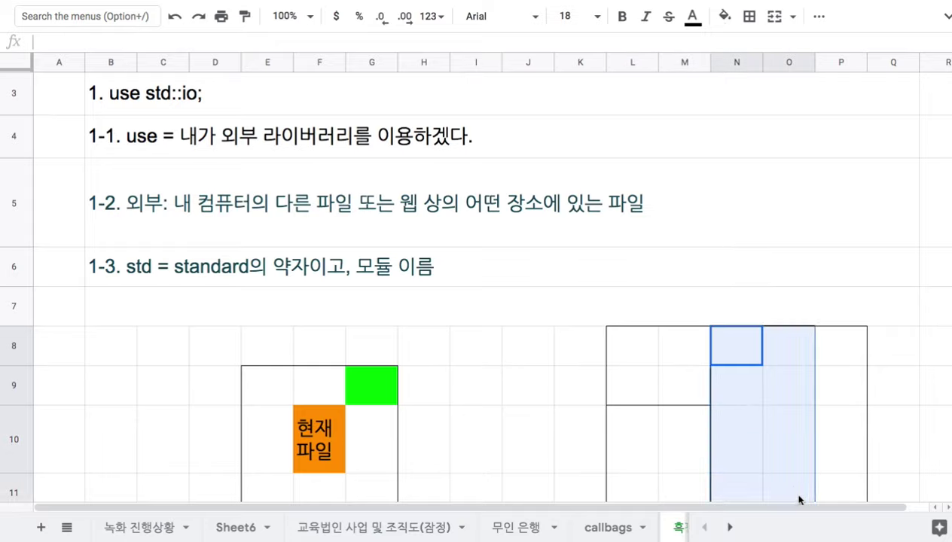
click(748, 354)
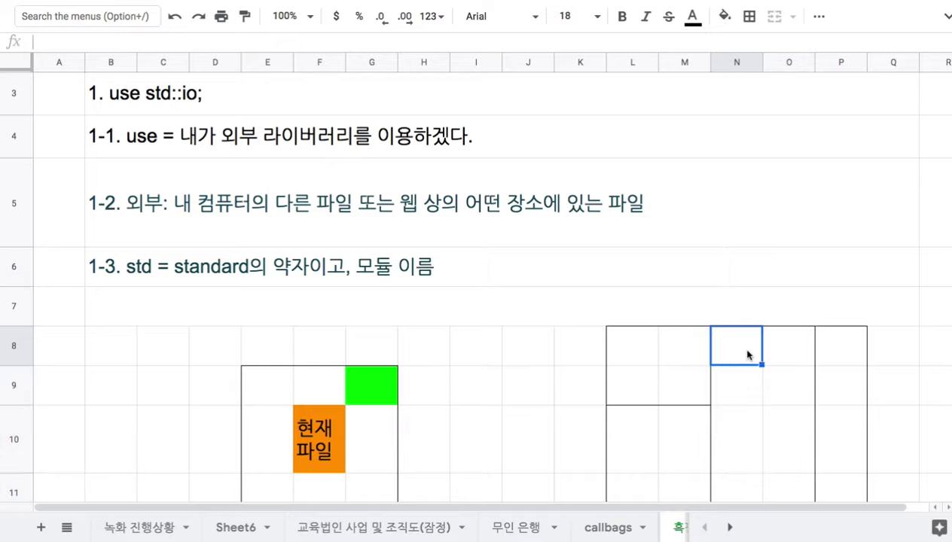
drag(747, 355, 792, 388)
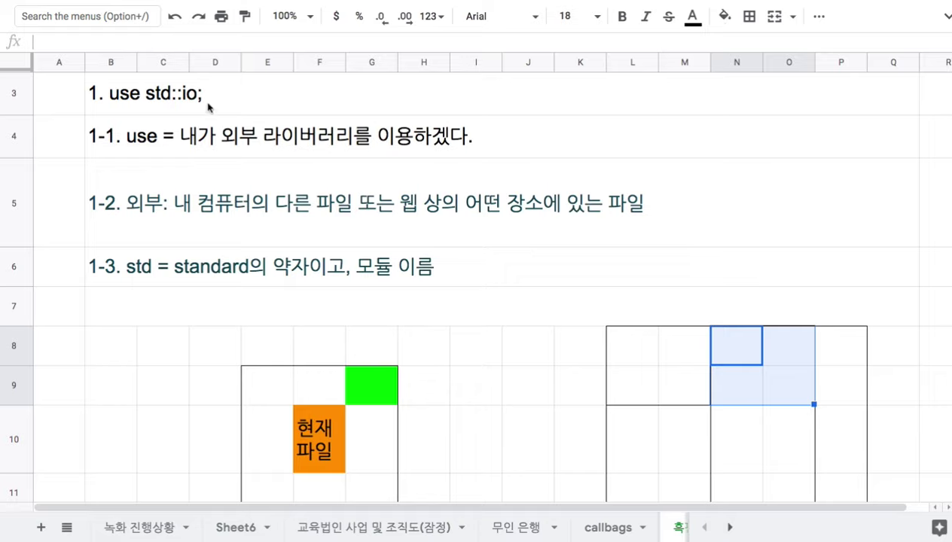
Review the "::" separator, the "use std" part and the closing semicolon of "use std::io;" in row 3.
click(181, 99)
double_click(180, 100)
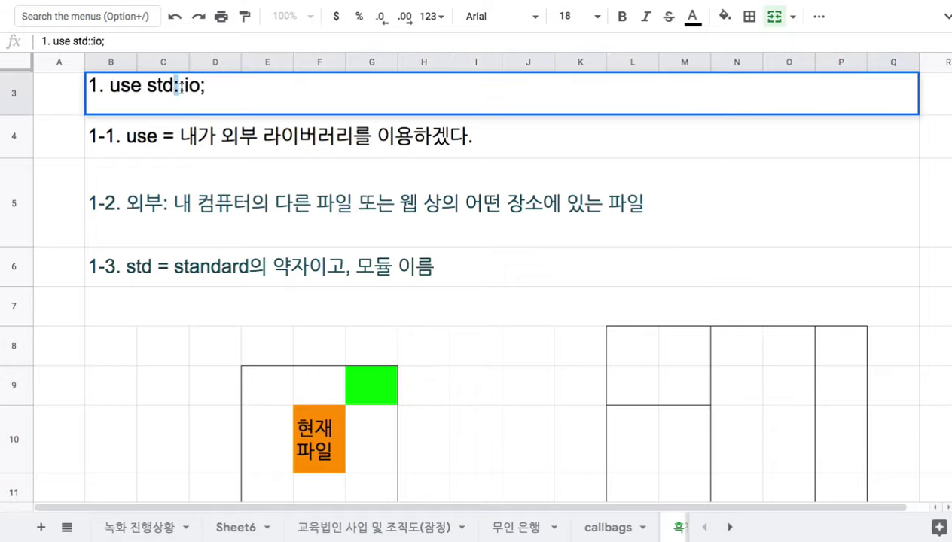
mouse_move(175, 88)
mouse_down()
mouse_move(184, 88)
mouse_move(174, 88)
mouse_up()
drag(175, 87, 112, 89)
drag(197, 88, 236, 109)
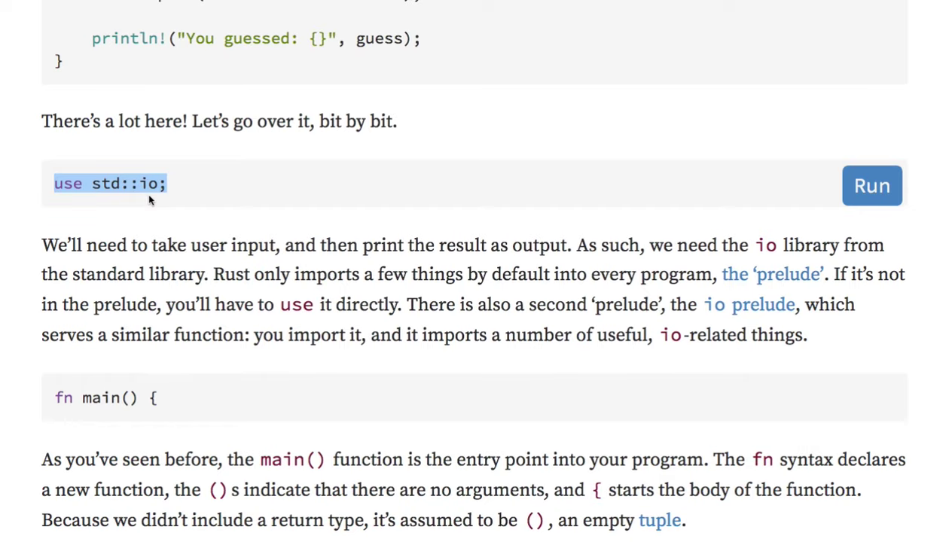
Read the Rust tutorial's explanation of "fn main() {", in particular what the fn syntax declares.
scroll(148, 199, down, 3)
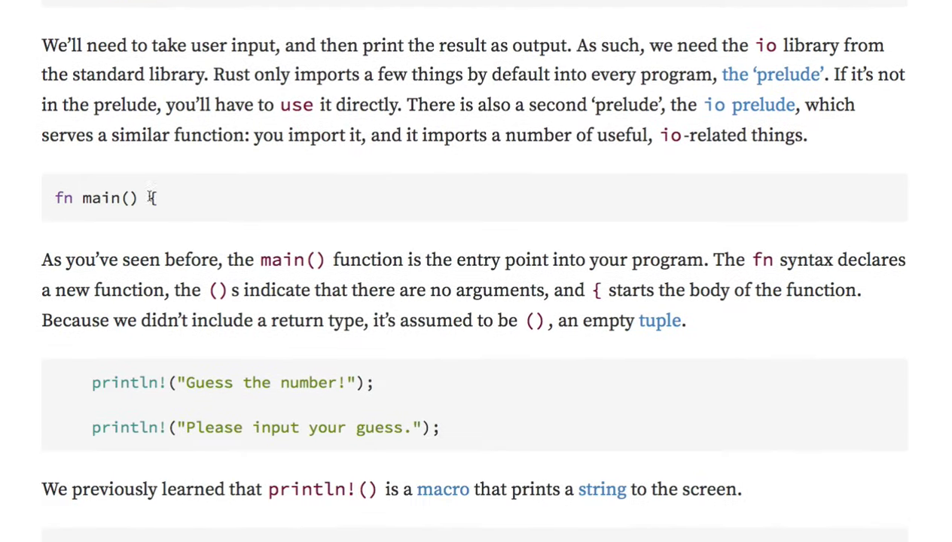
scroll(150, 197, down, 2)
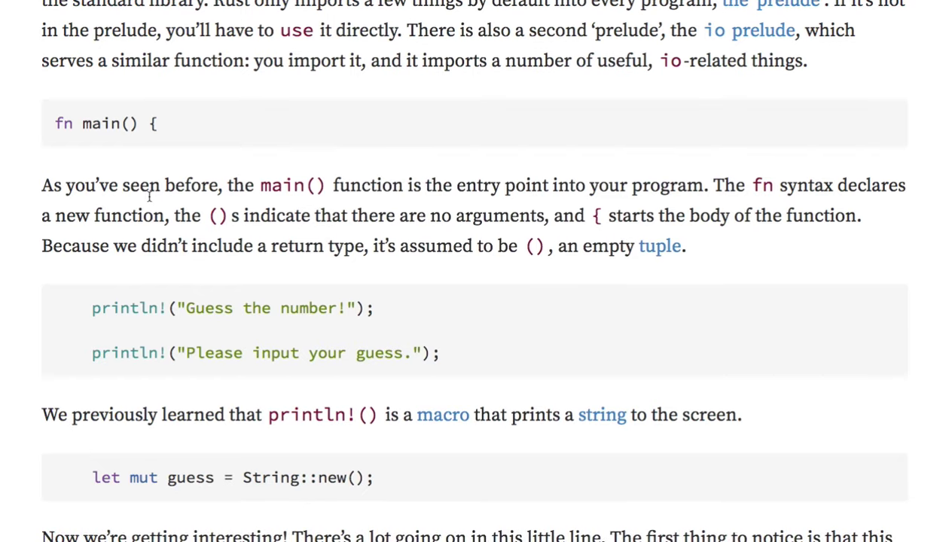
mouse_move(113, 129)
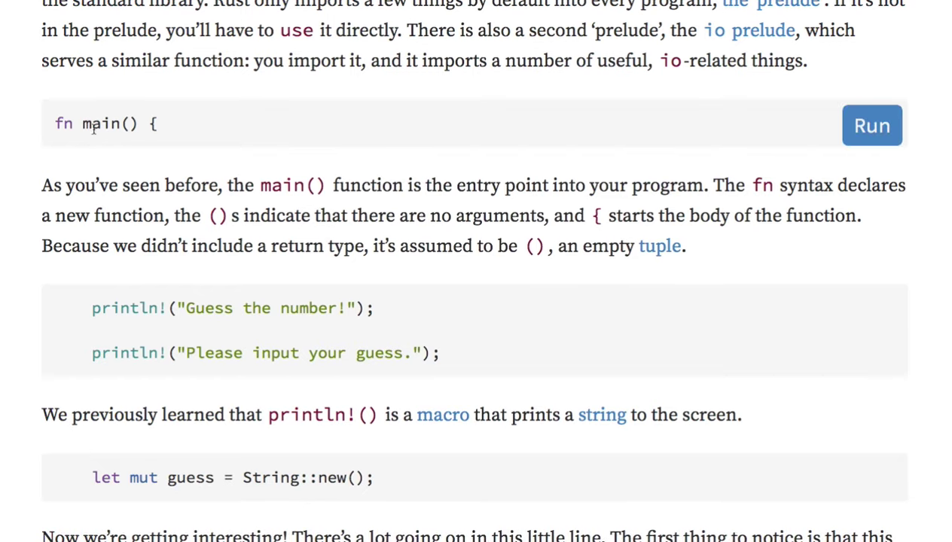
drag(57, 124, 69, 123)
drag(82, 125, 139, 125)
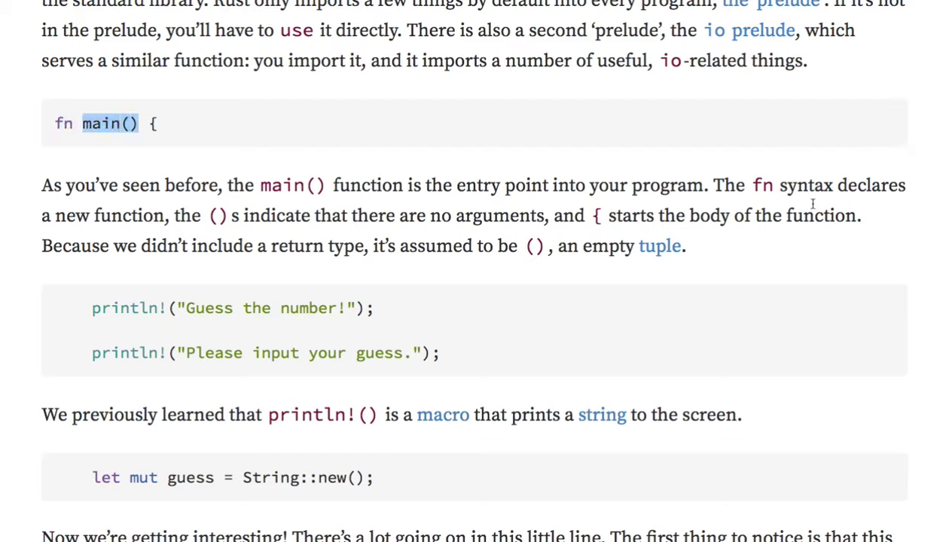
drag(839, 185, 896, 188)
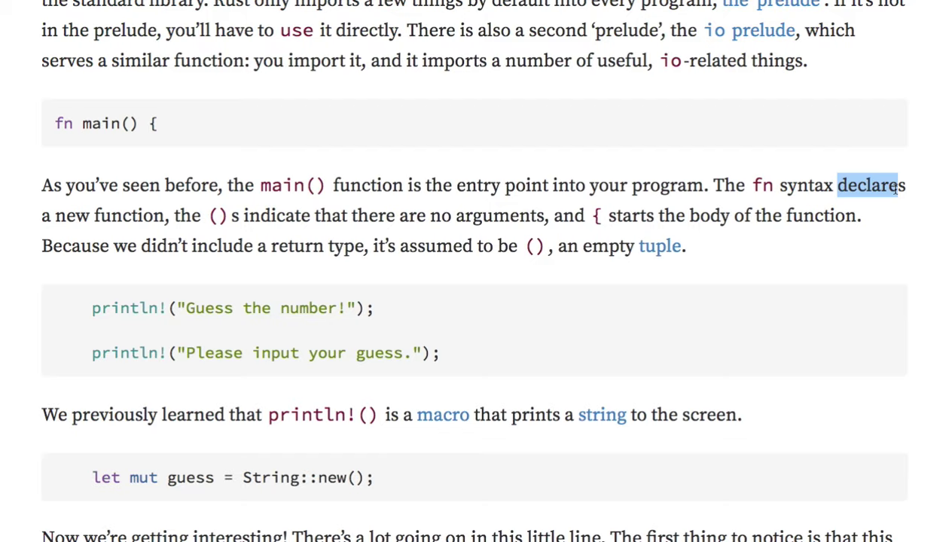
drag(752, 186, 772, 188)
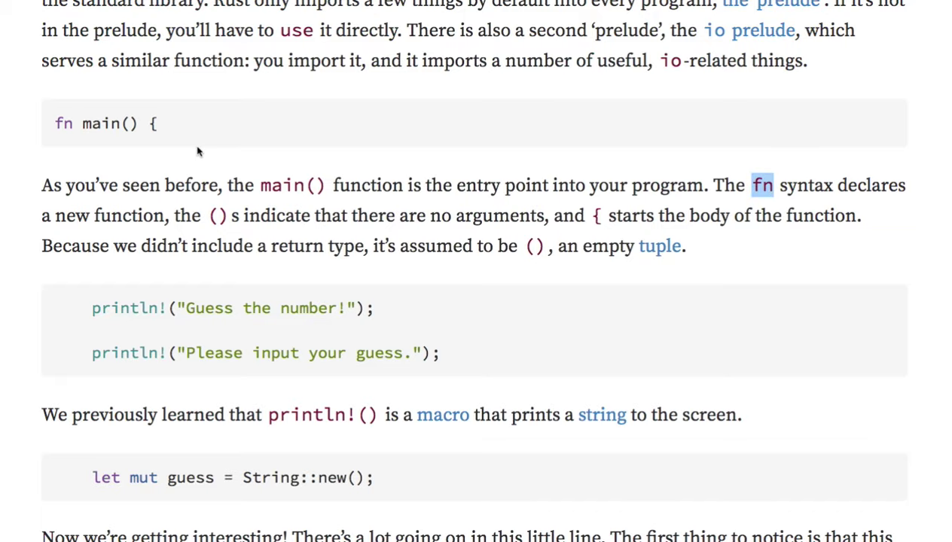
Copy "fn main() {" from the tutorial page, switch to the spreadsheet and enter "3. fn main() {" in merged row 14.
drag(161, 125, 47, 122)
key(super+c)
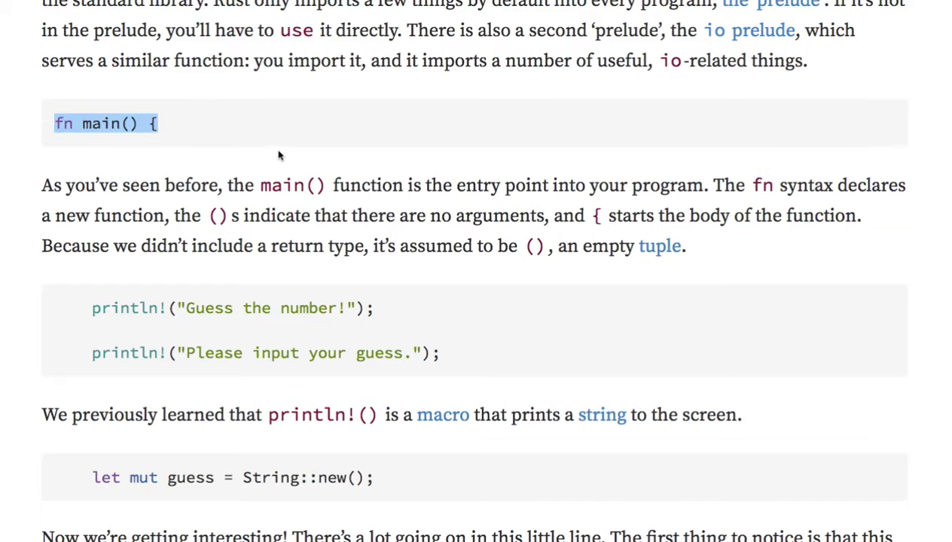
key(super+Tab)
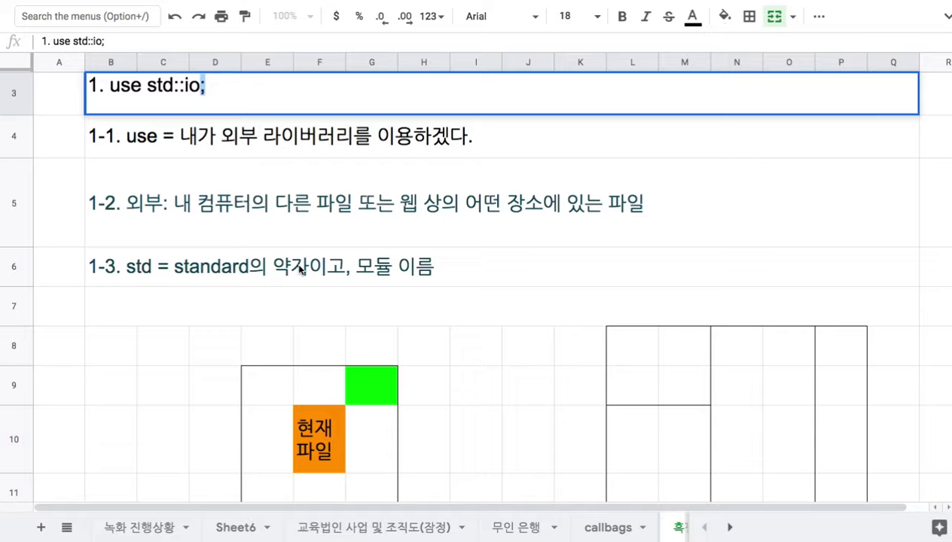
scroll(299, 270, down, 5)
double_click(273, 356)
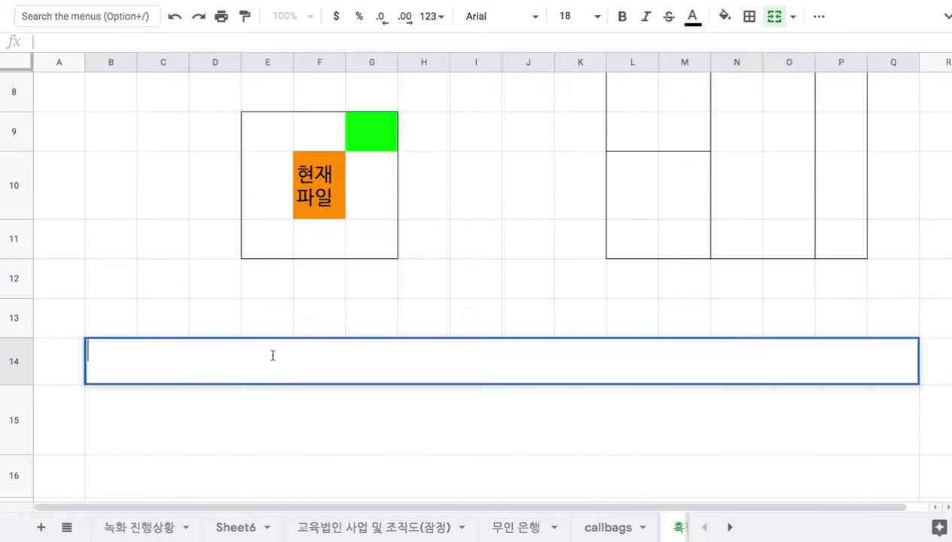
text(3.)
key(super+v)
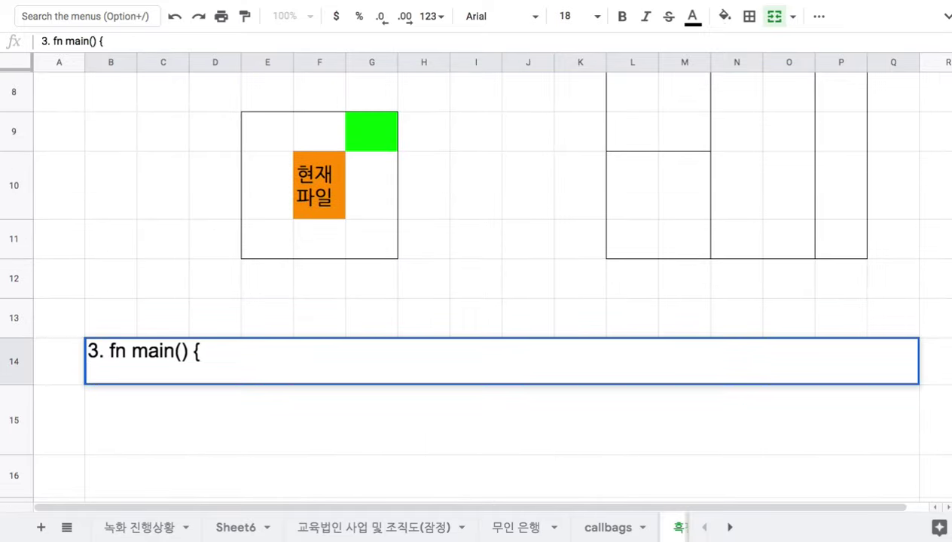
Enter the note "3-1. fn = function declaration" in merged row 15, below "3. fn main() {".
click(249, 425)
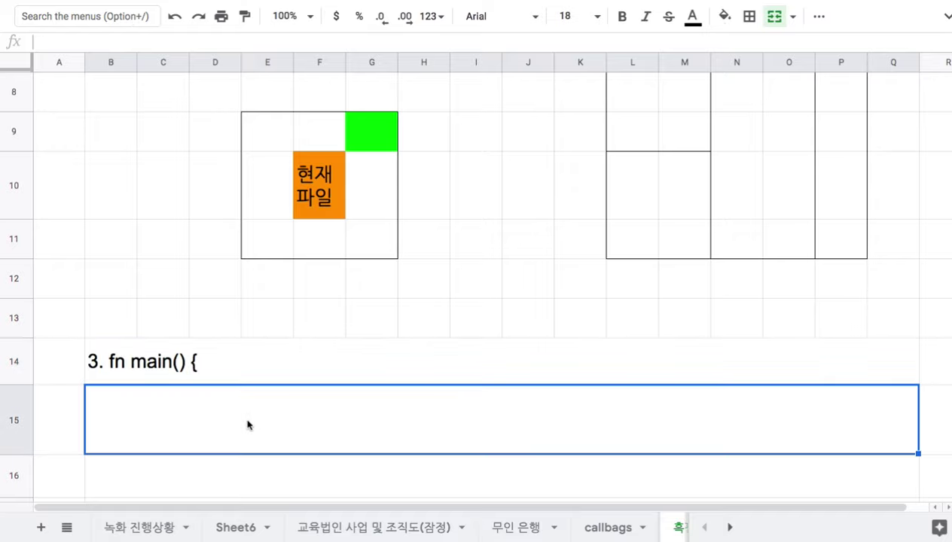
text(3-1. 루)
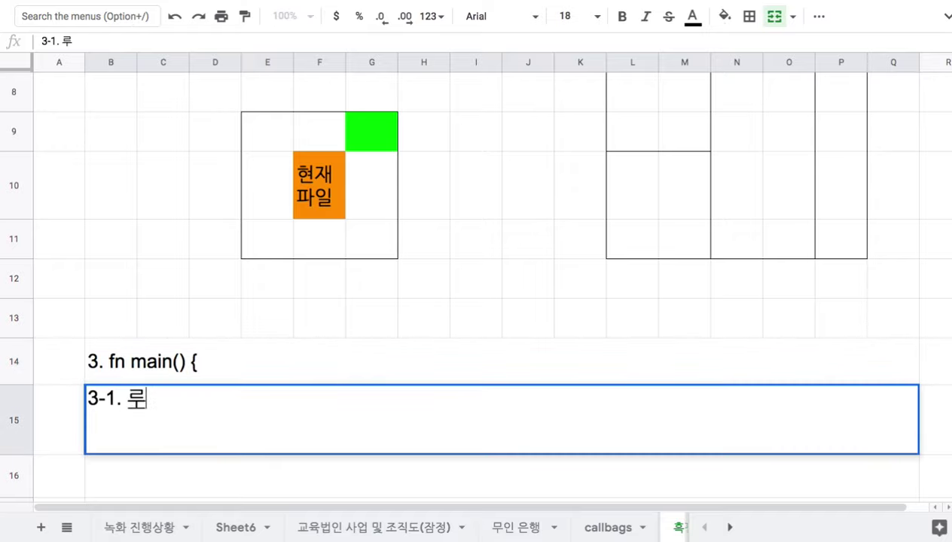
key(BackSpace)
key(BackSpace)
text(fn = )
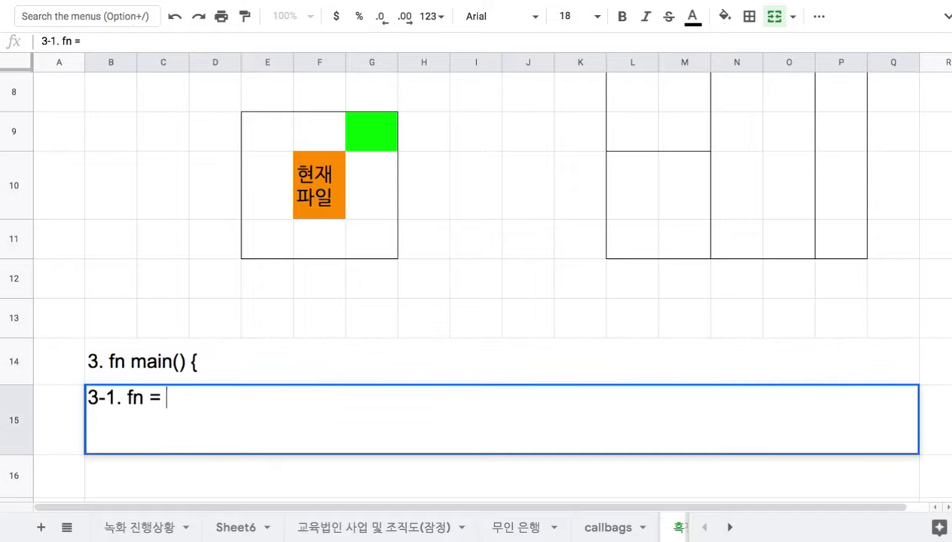
text(function )
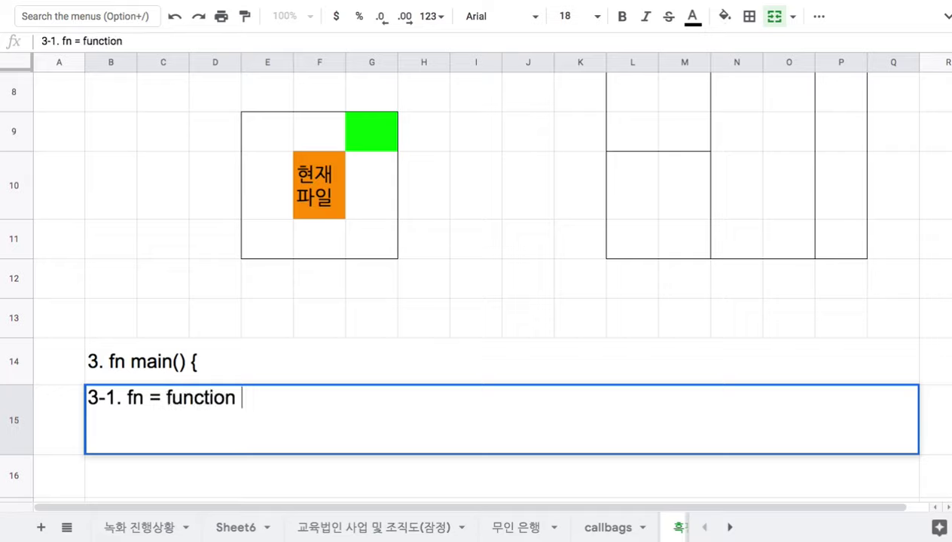
text(declaration)
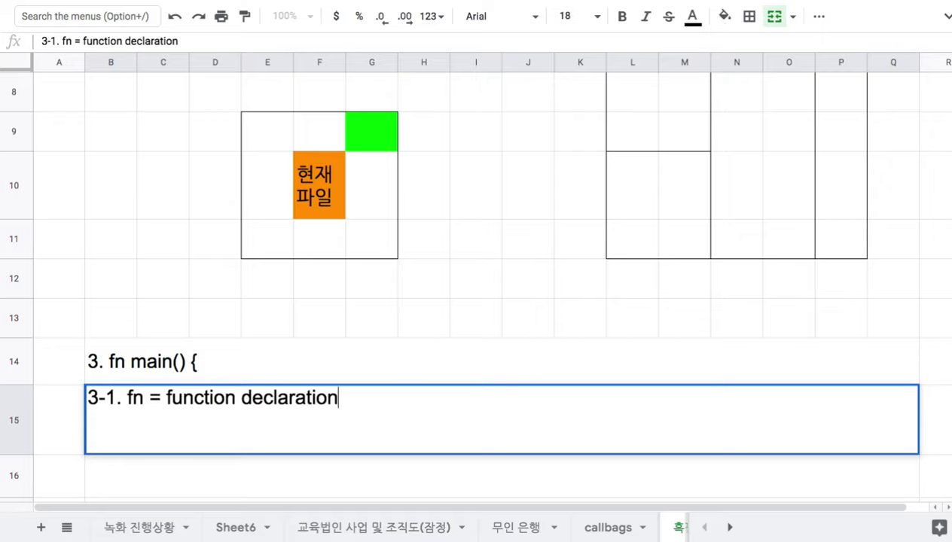
key(Return)
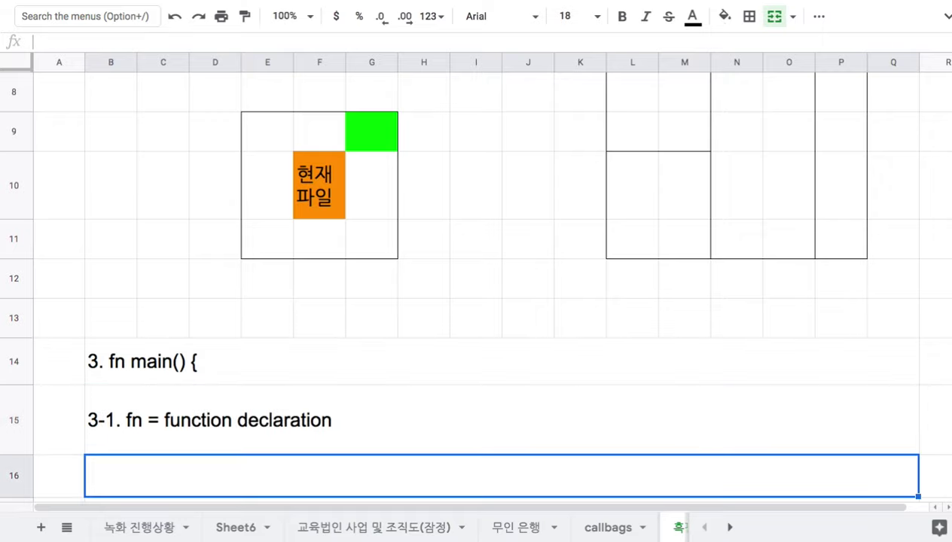
Enter the note "3-2. main = function name" in merged row 16.
text(3-2)
text(. )
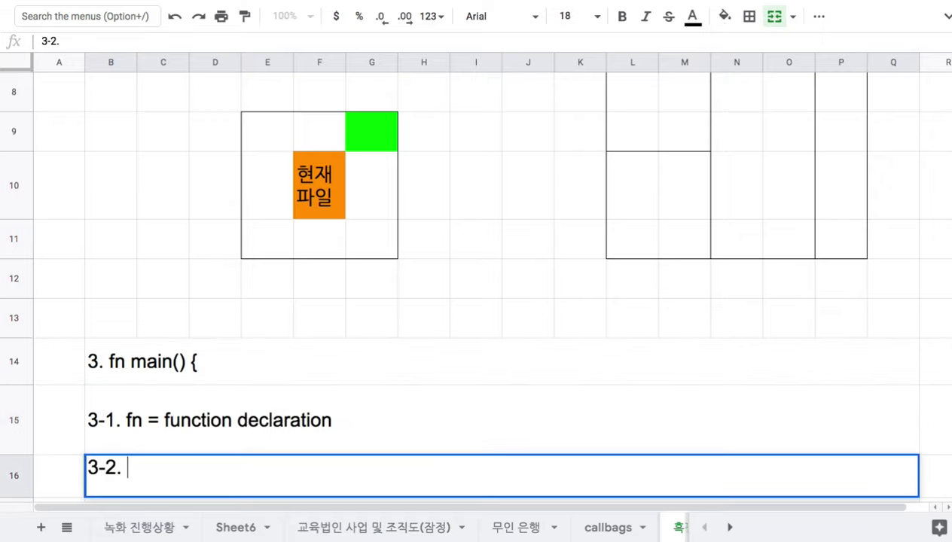
text(main = )
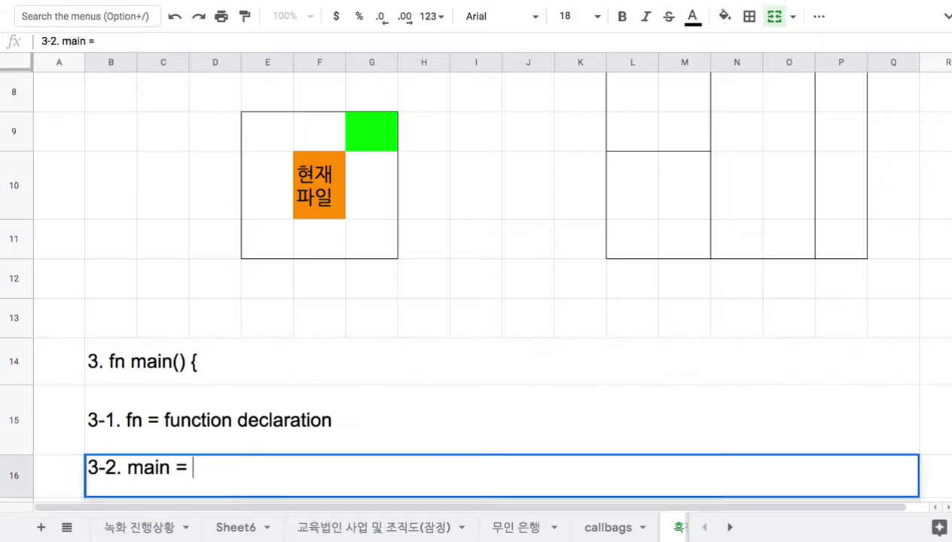
text(function name)
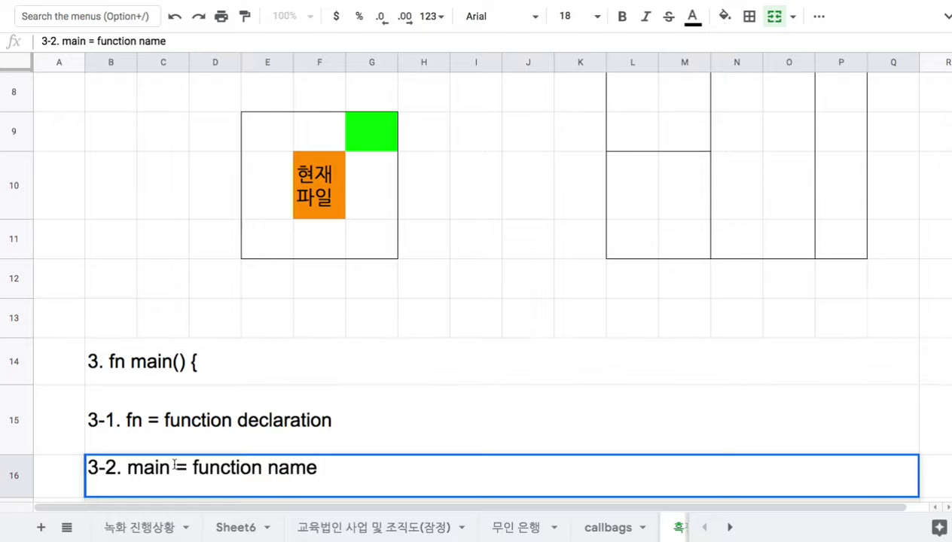
click(234, 389)
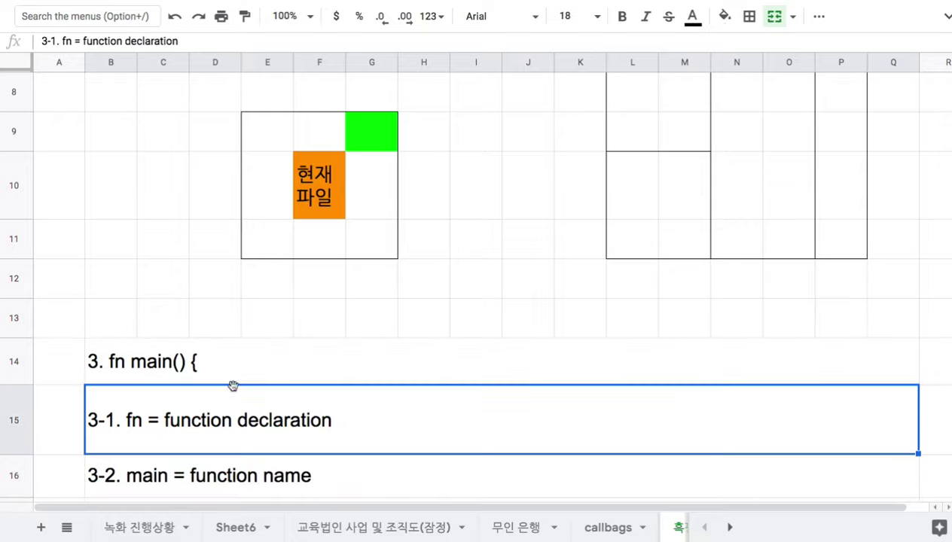
Copy "()" from "3. fn main() {" in row 14 and enter "3-3. () = tuple" in merged row 17.
scroll(235, 386, down, 2)
double_click(183, 218)
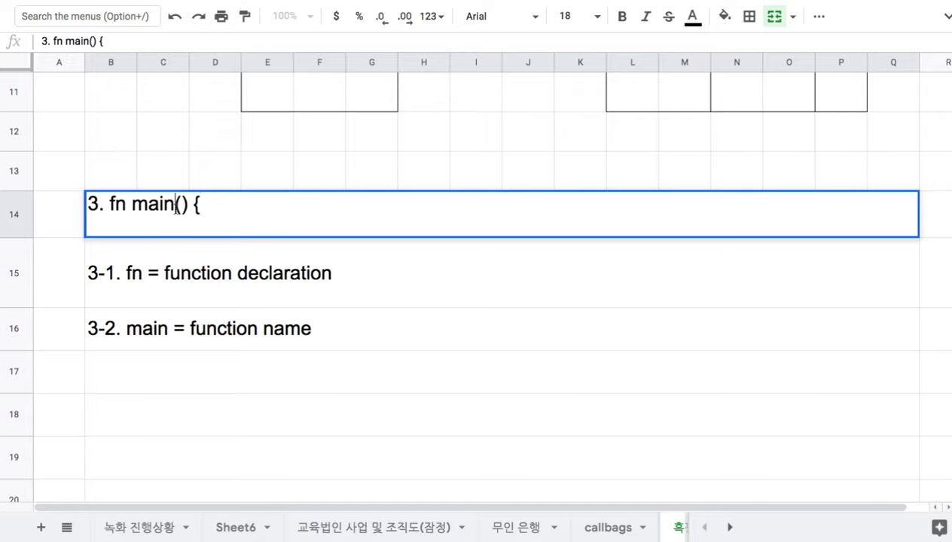
drag(174, 217, 189, 222)
key(ctrl+c)
click(210, 379)
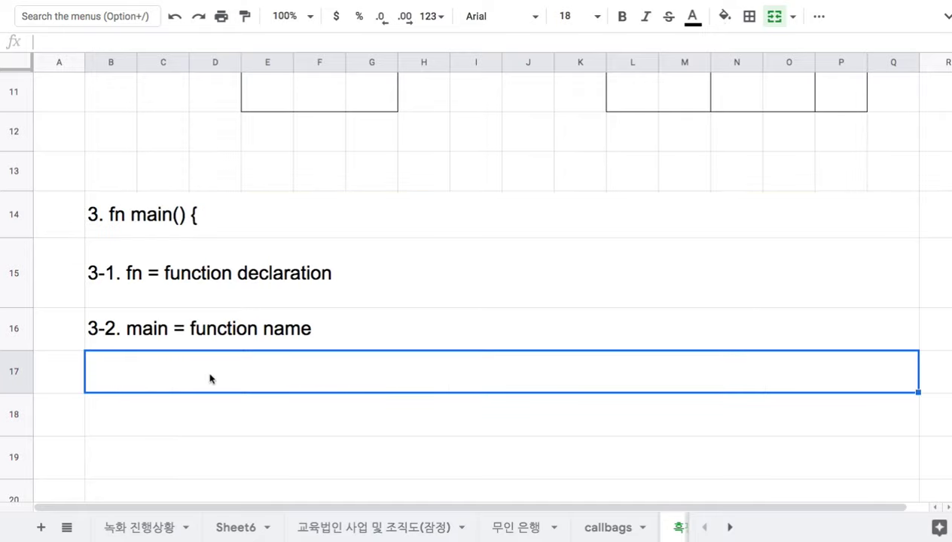
text(3-3.)
key(ctrl+v)
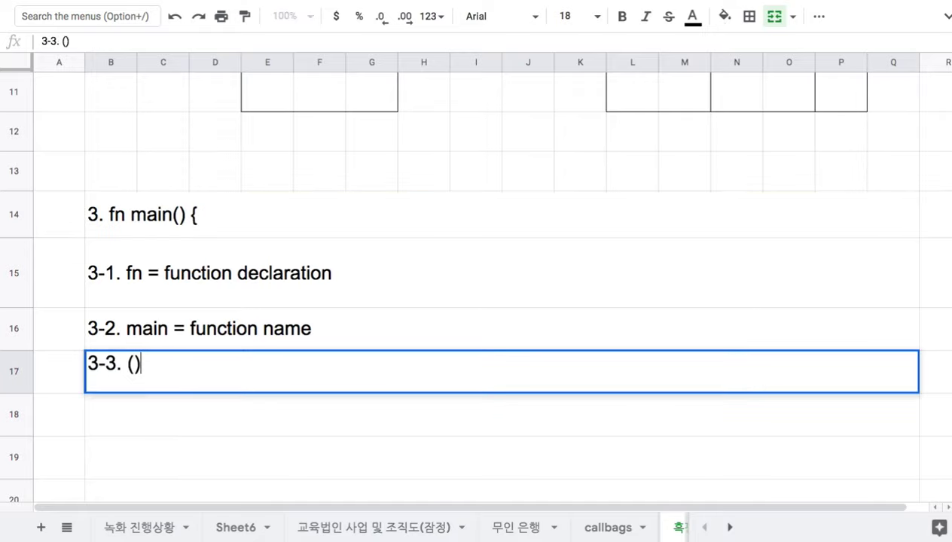
text(= tuple)
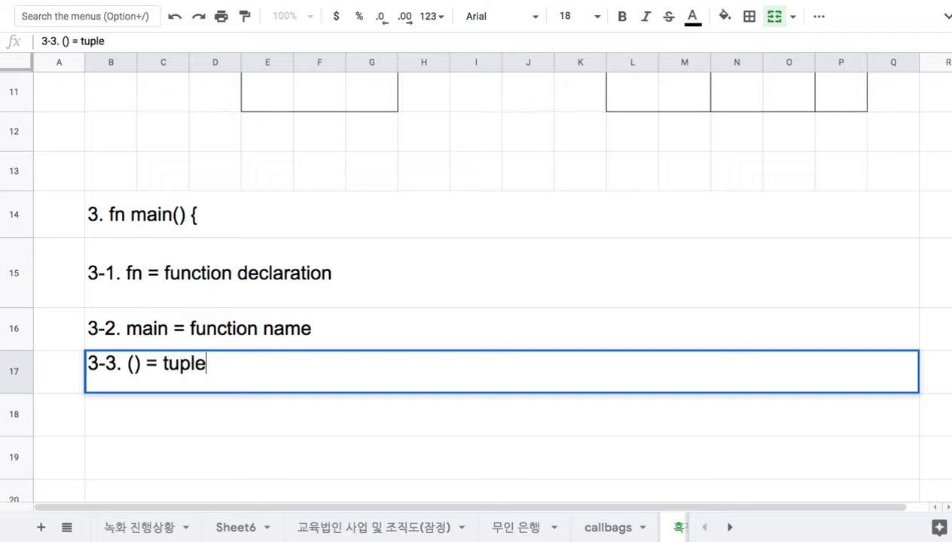
drag(126, 364, 141, 366)
click(132, 364)
Check the gap between "()" and "{" in row 14 and enter "3-4. = no return type" in merged row 18.
click(186, 217)
double_click(191, 220)
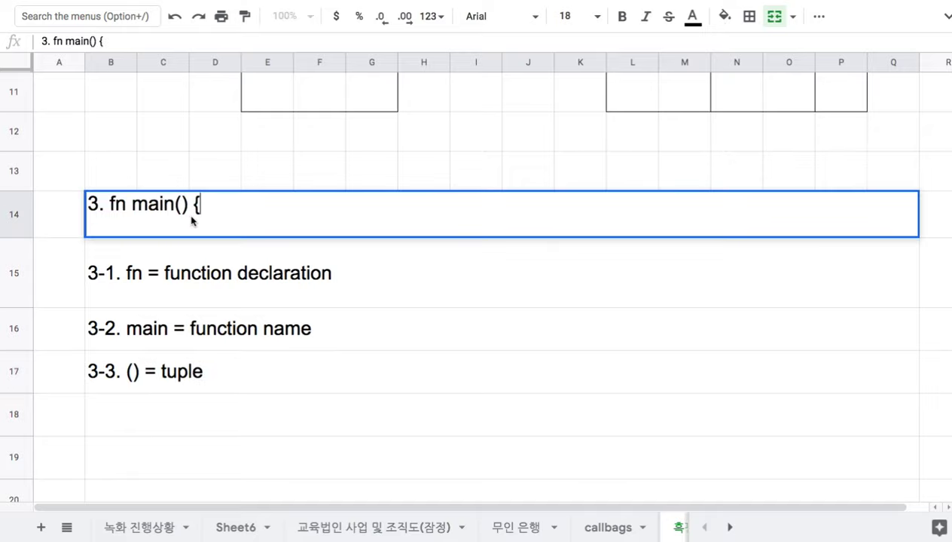
drag(188, 204, 194, 204)
click(190, 423)
text(3-4. )
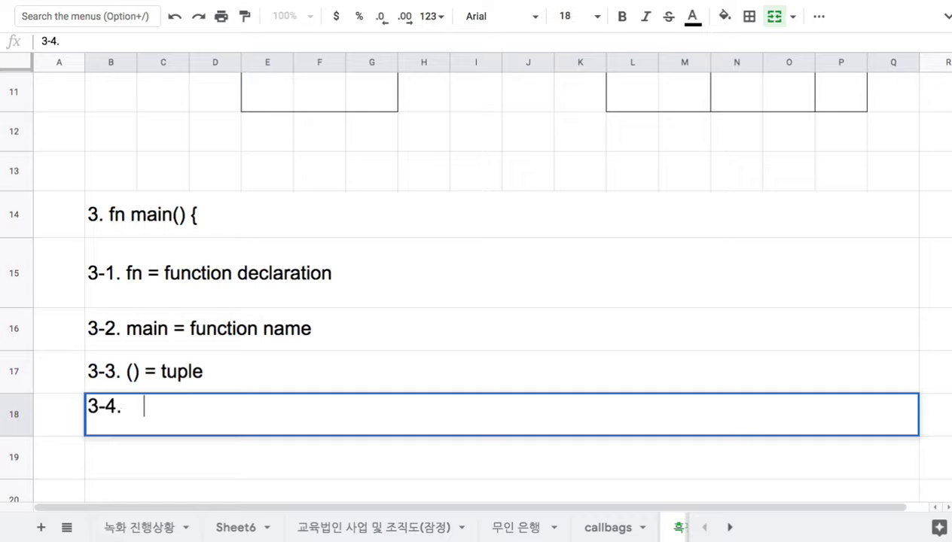
text(  = no)
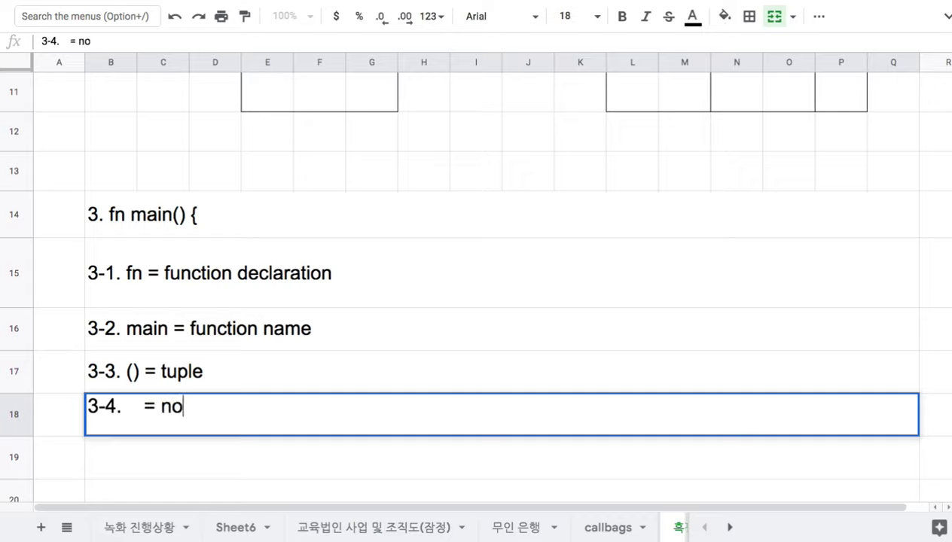
text( return type)
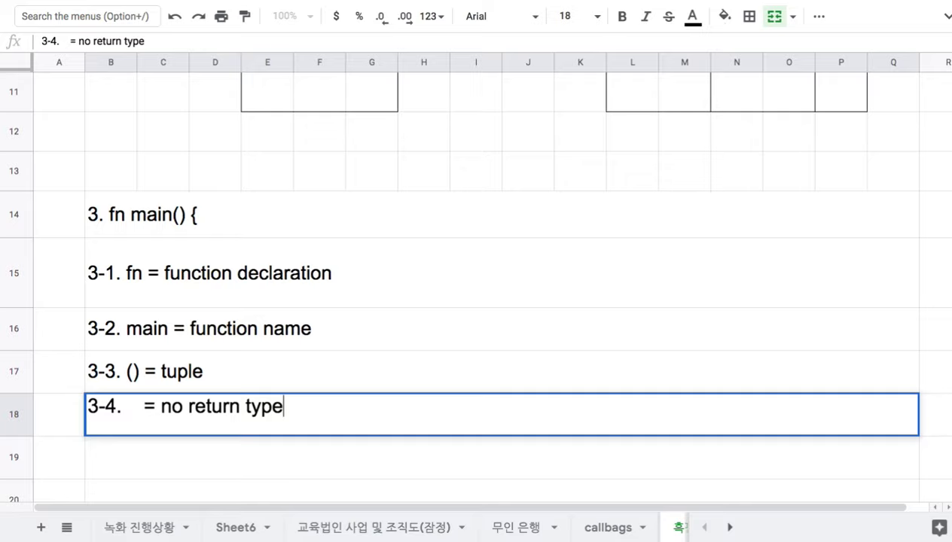
Highlight the "{" in row 14 and enter its note "3-5. { = function의 내용" in merged row 19.
click(201, 215)
double_click(198, 207)
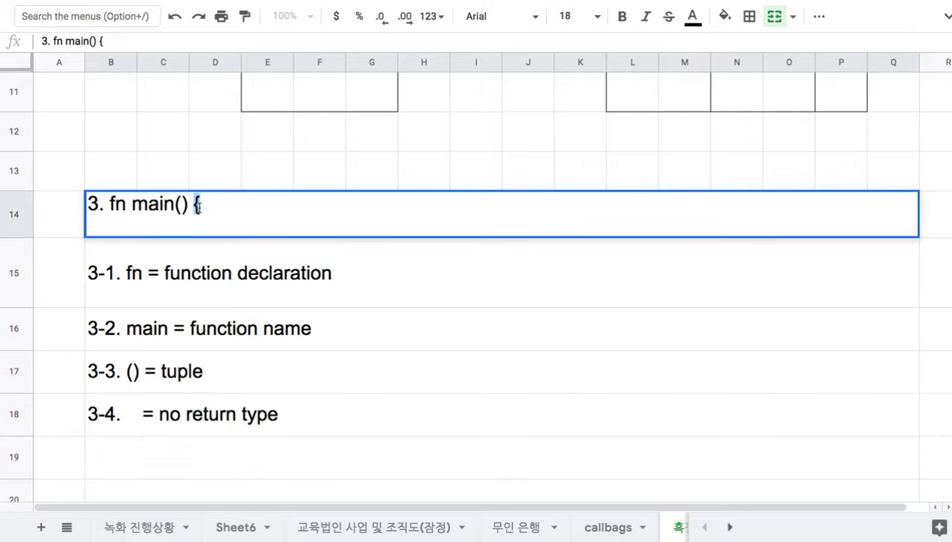
click(226, 461)
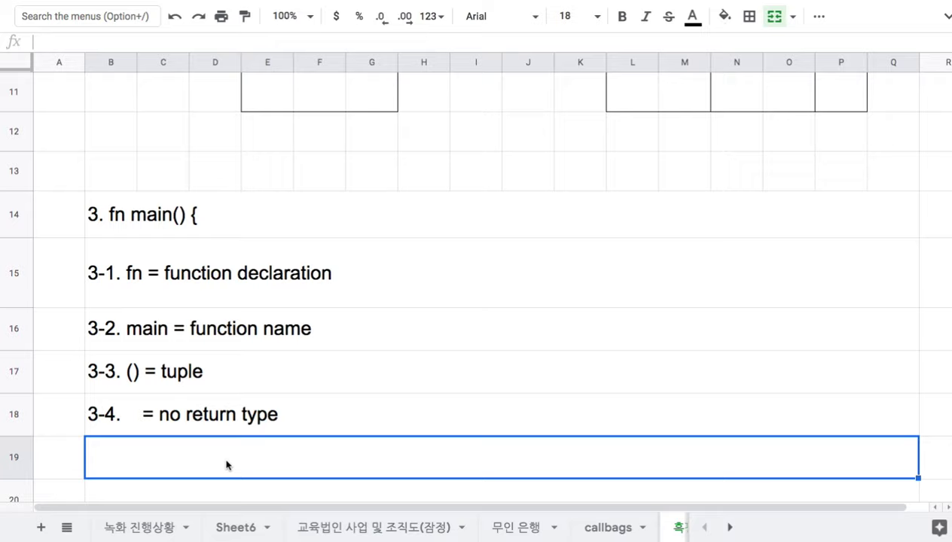
text(3-5. )
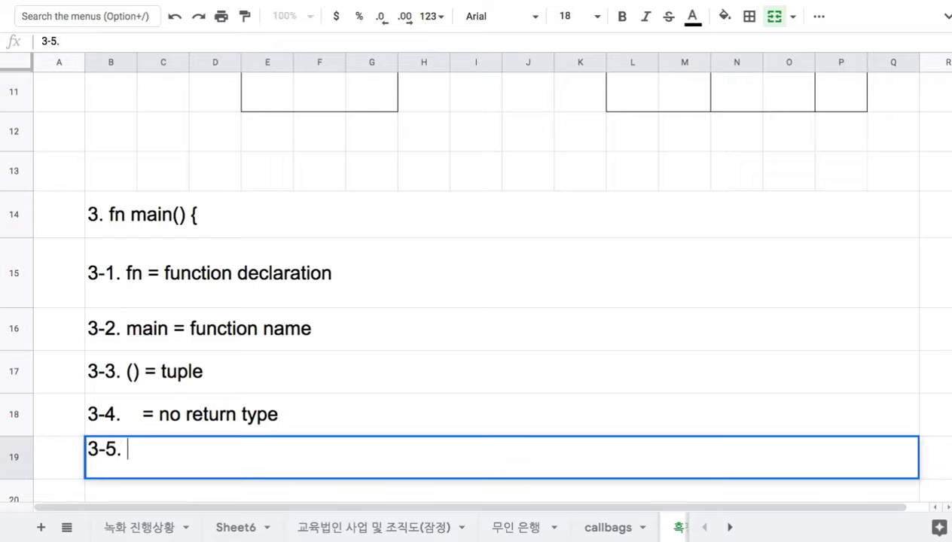
text({ = function)
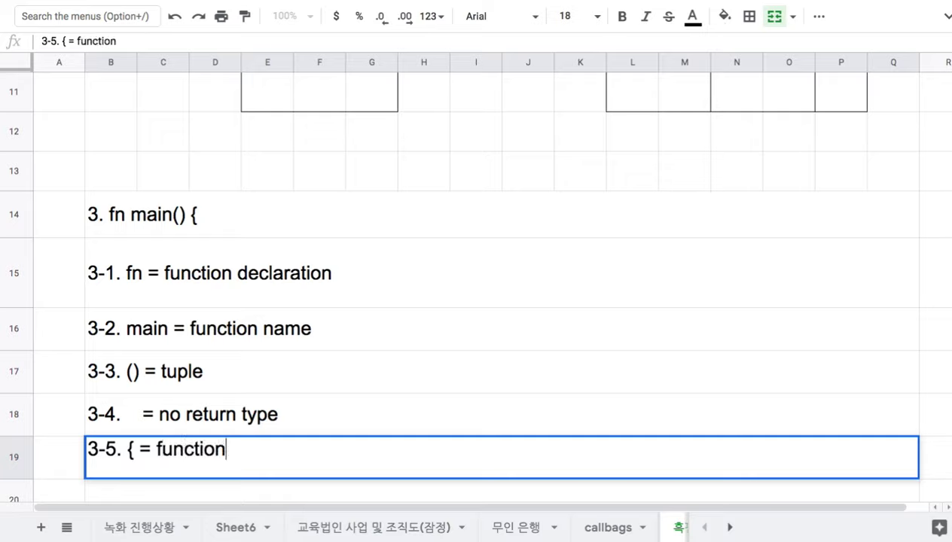
text(의 내용)
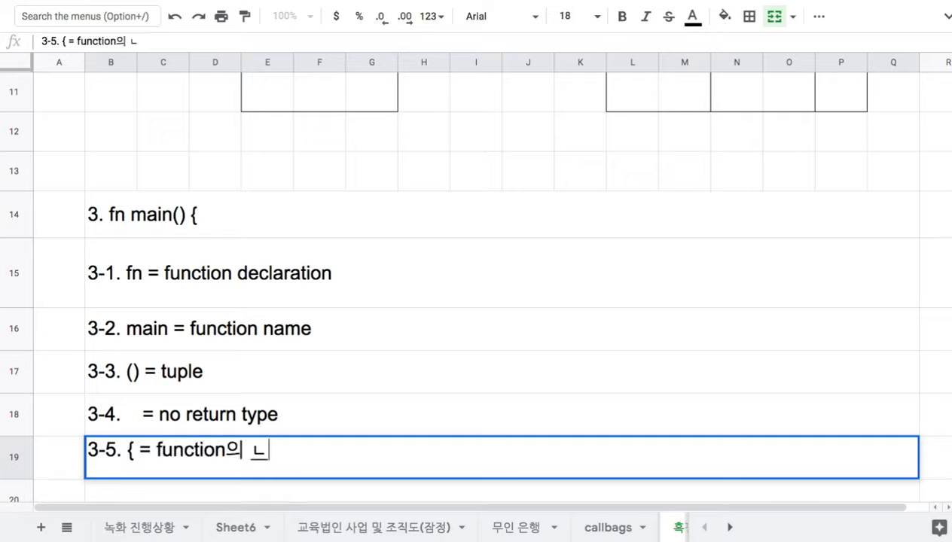
click(298, 389)
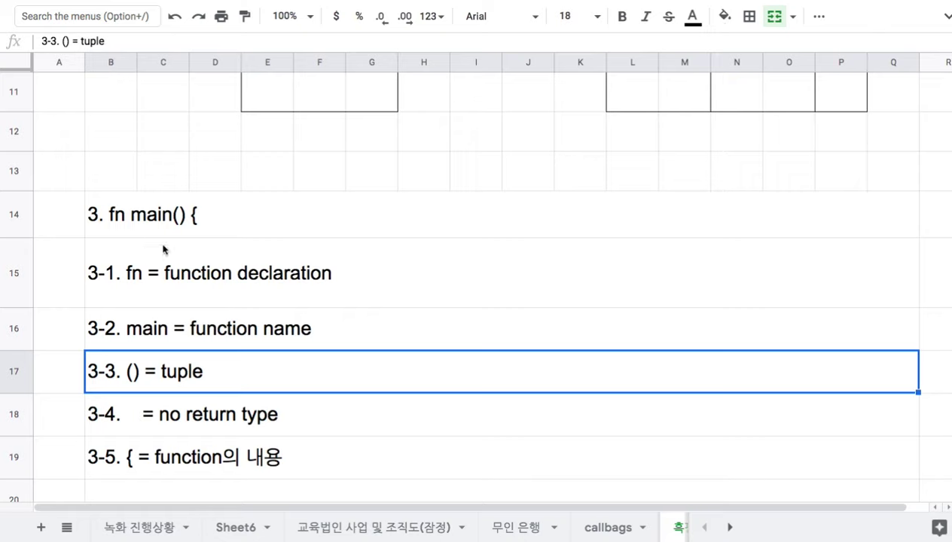
click(143, 230)
Switch to the Rust tutorial page, look over the println! lines and copy the code line "let mut guess = String::new();".
key(super+Tab)
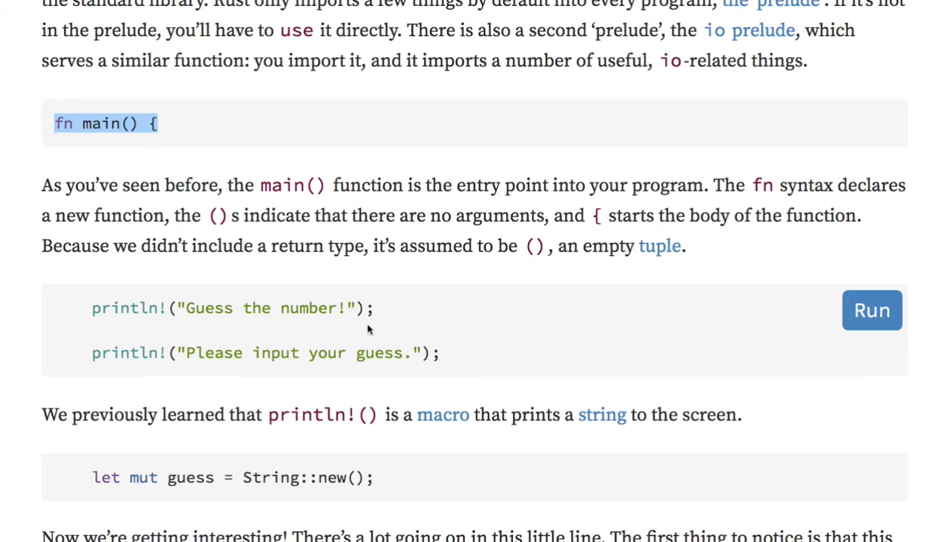
scroll(222, 176, down, 2)
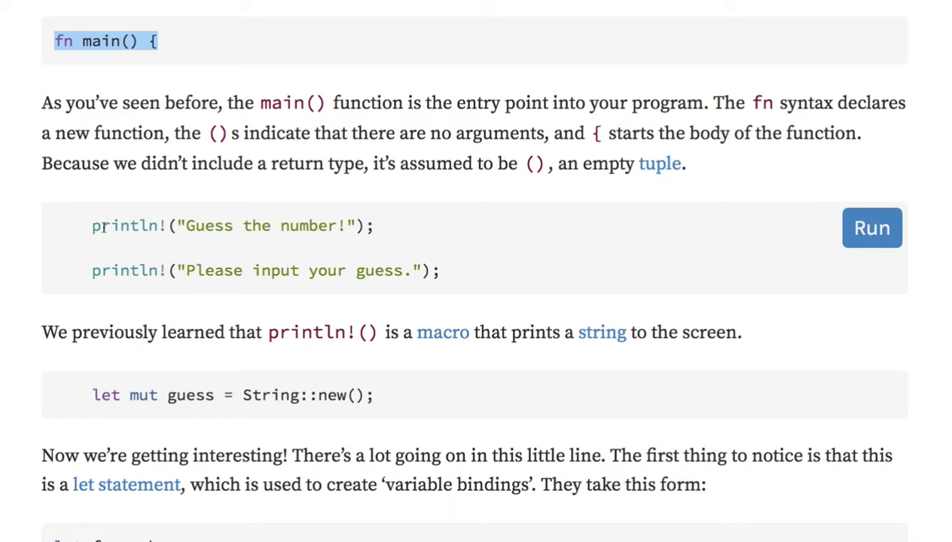
drag(100, 226, 282, 269)
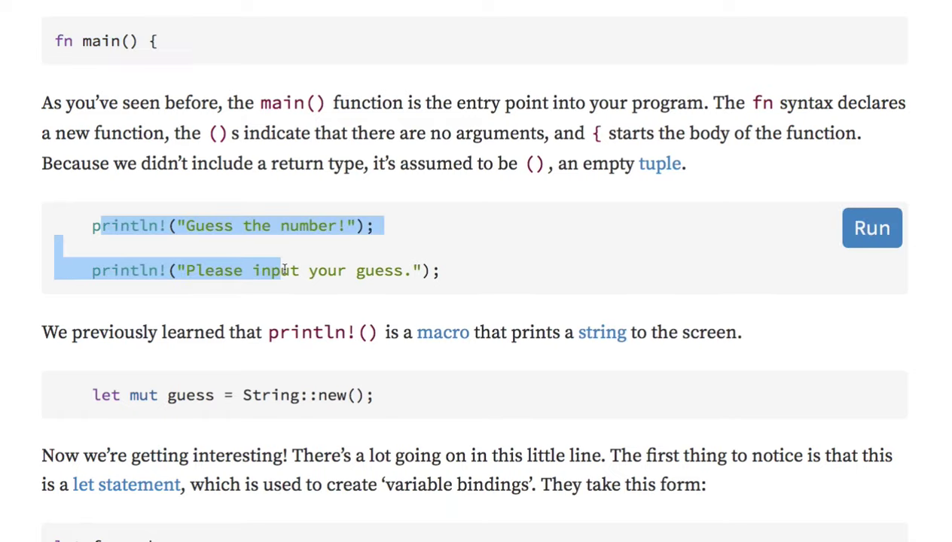
scroll(284, 265, down, 4)
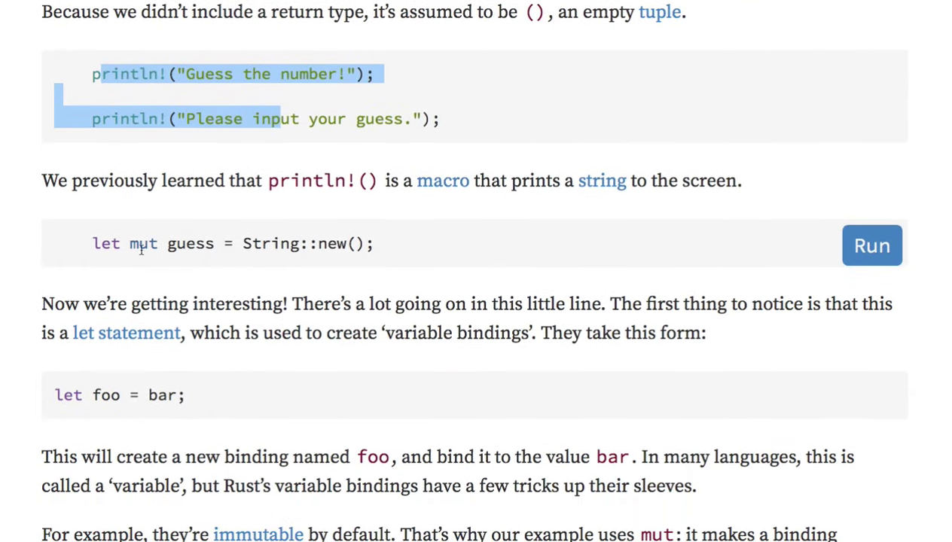
drag(91, 244, 379, 250)
key(super+c)
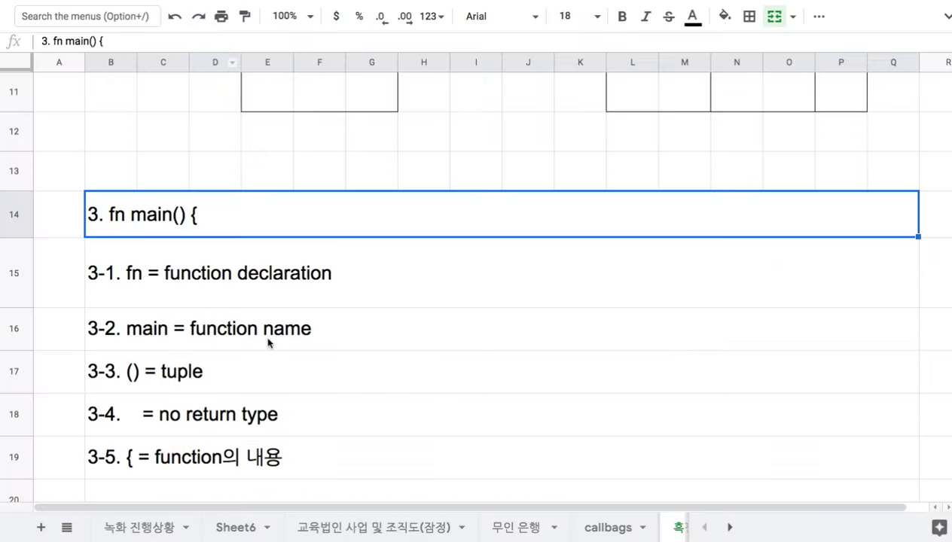
Back in the spreadsheet, enter the heading "4. let mut guess = String::new();" in merged row 20, using the copied line.
scroll(268, 343, down, 5)
double_click(237, 272)
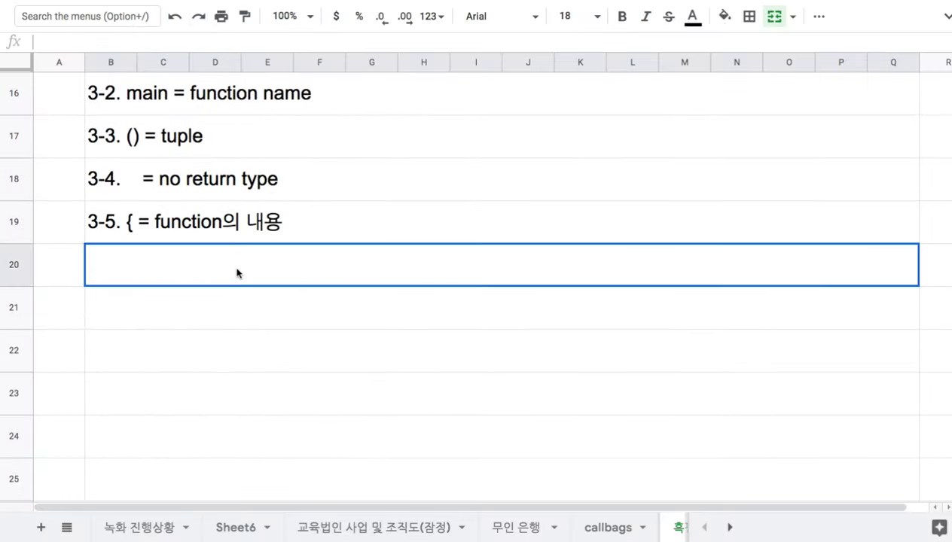
text(4.)
key(super+v)
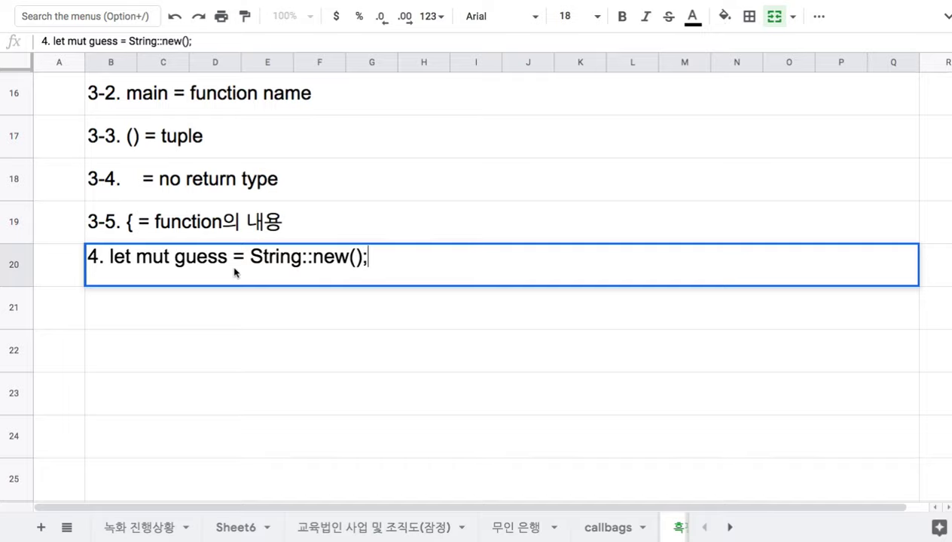
Enter the note "4-1. let = variable binding" in merged row 21.
click(167, 308)
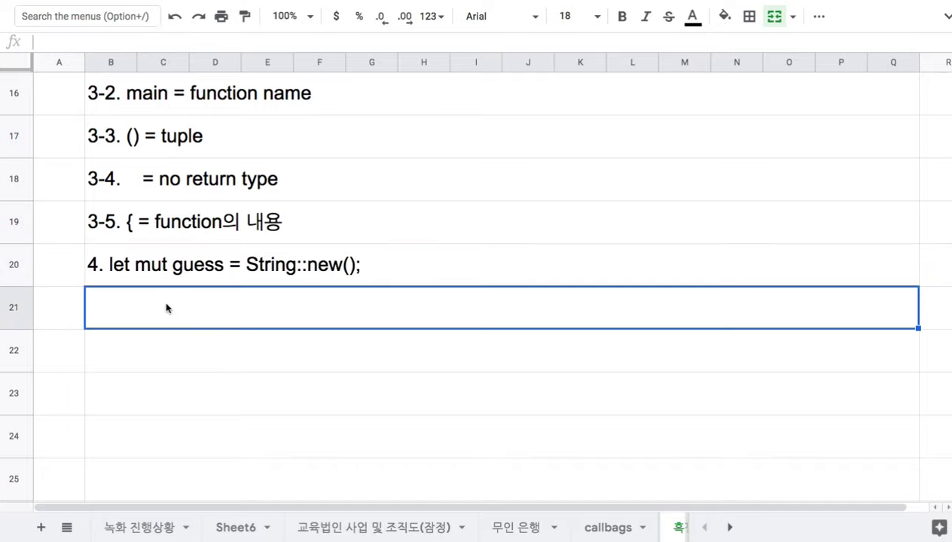
text(4-1. ㅣㄷㅅ)
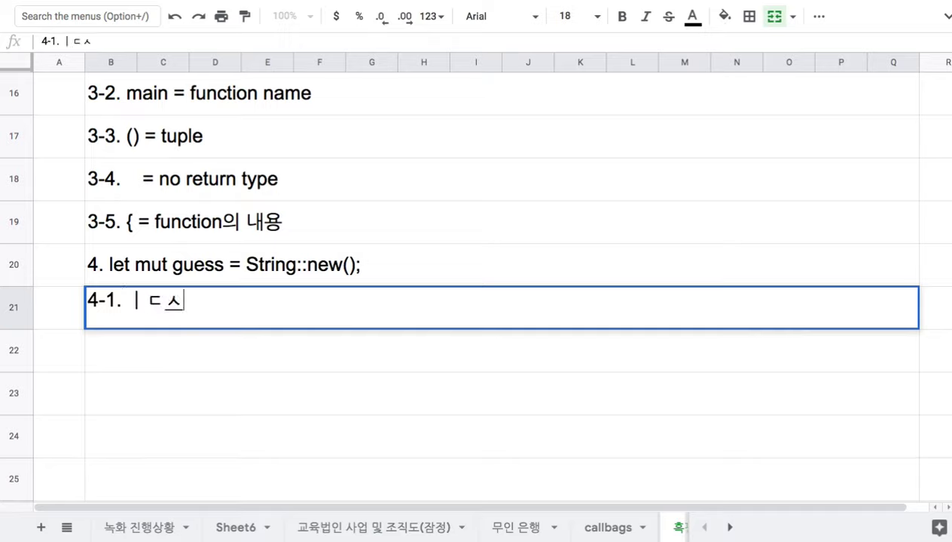
key(BackSpace)
key(BackSpace)
key(BackSpace)
text(let )
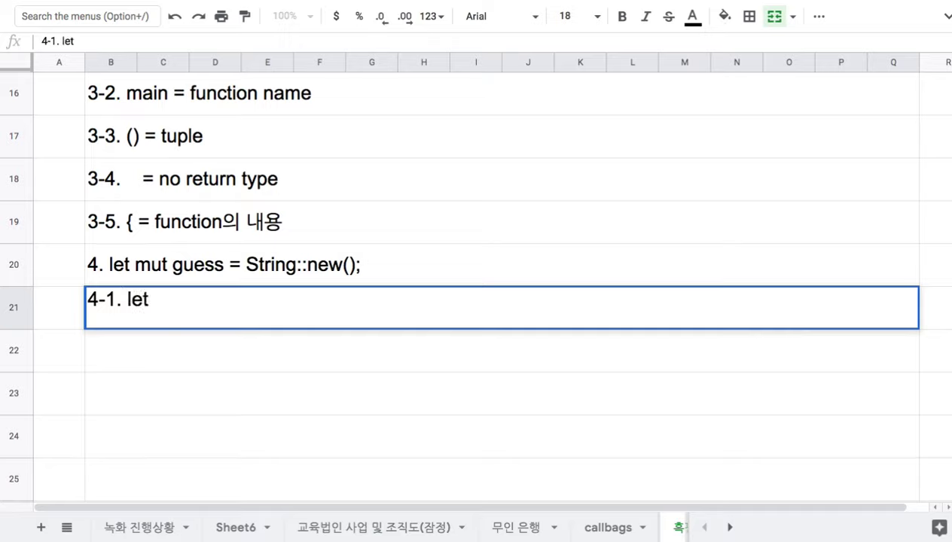
text(= varia)
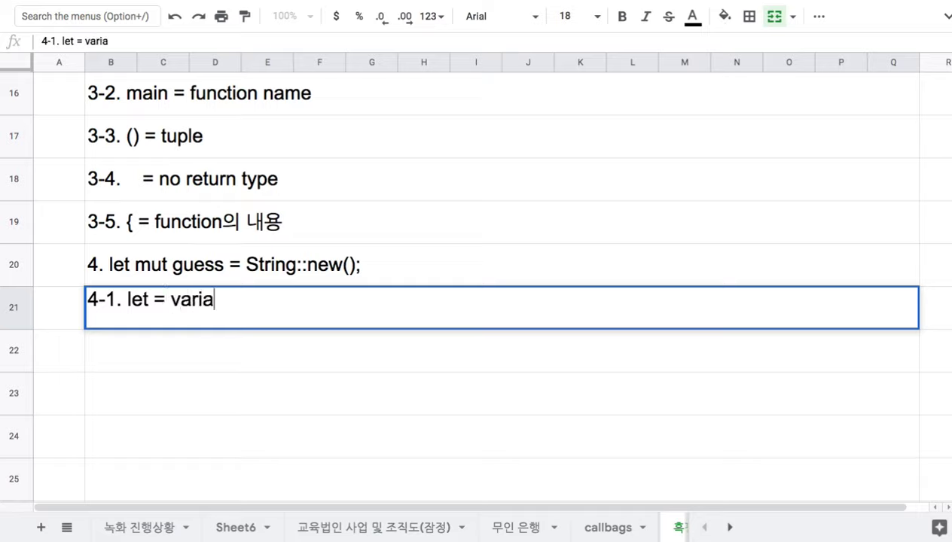
text(ble bin)
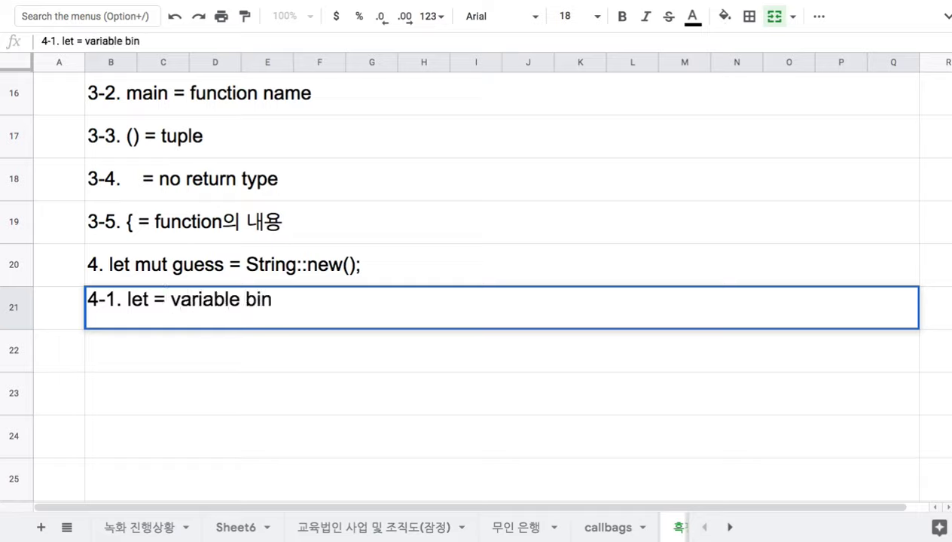
text(ding)
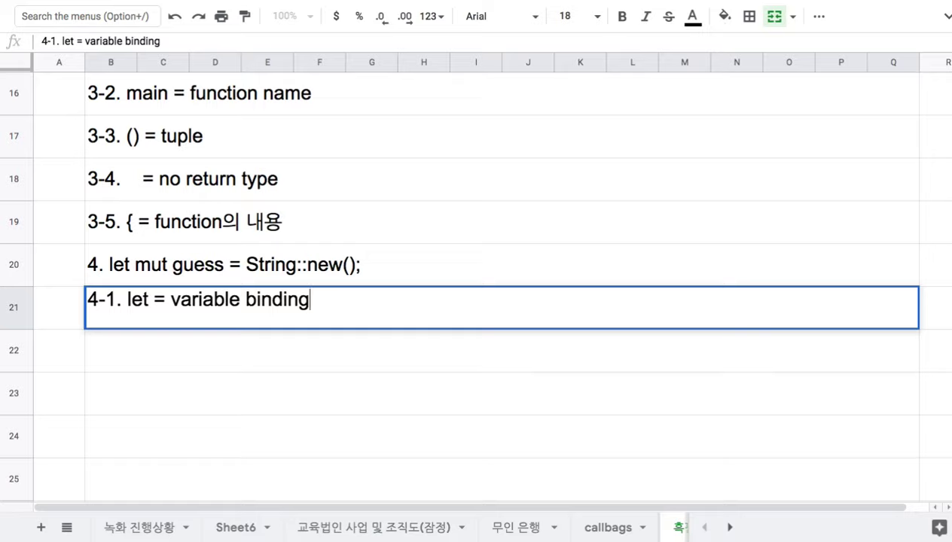
Highlight "guess" and "String::new()" in row 20 and enter the note "4-2. Rust는 일부일처" in merged row 22.
double_click(180, 268)
drag(174, 258, 362, 262)
drag(174, 258, 362, 259)
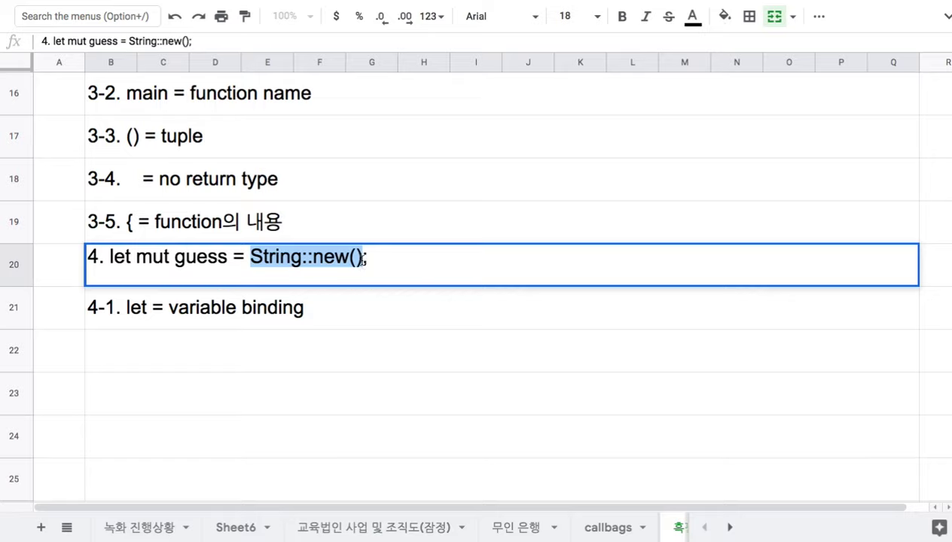
click(262, 343)
text(4-)
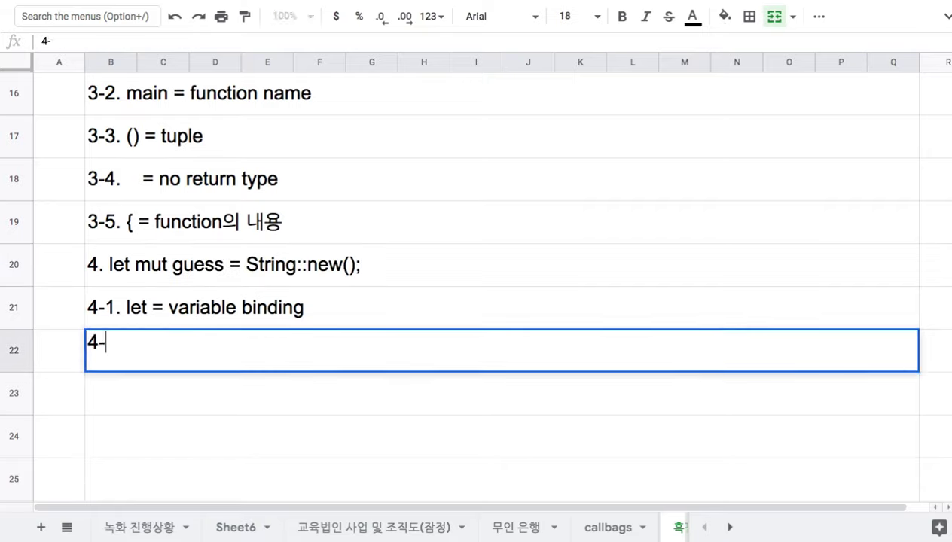
text(2. Rust)
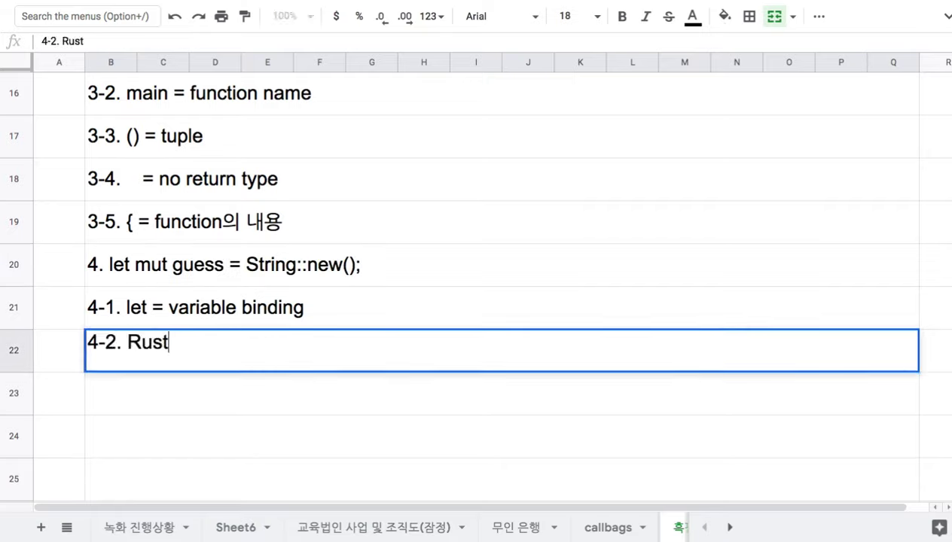
text(는 일부이)
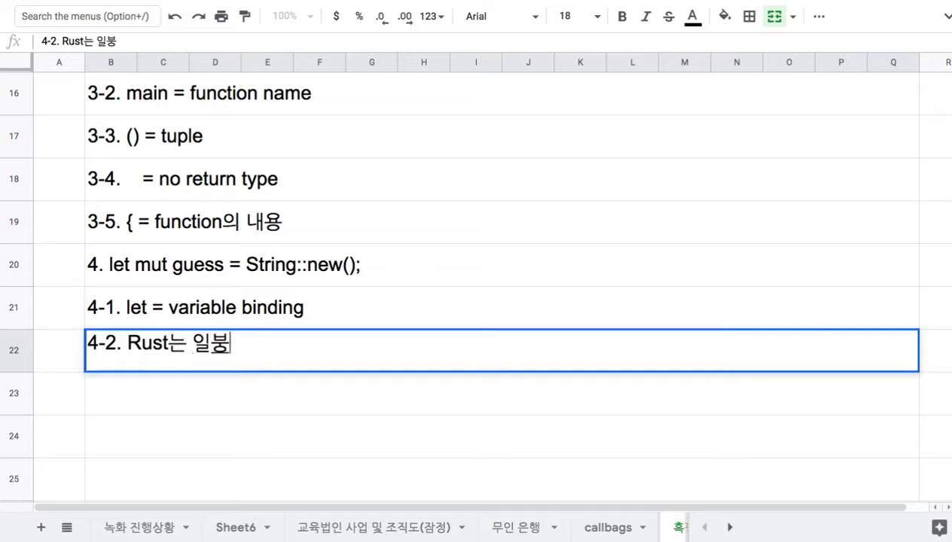
text(일처)
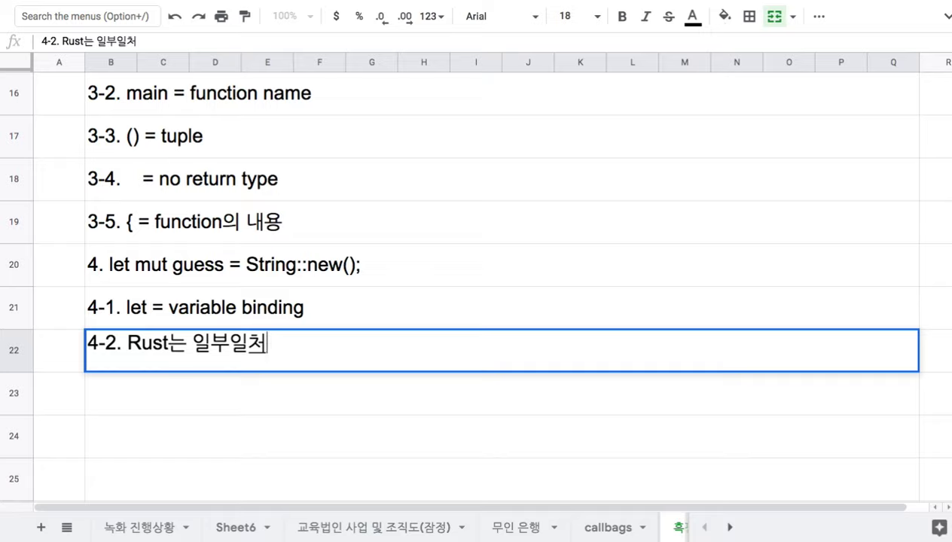
Expand the row 22 note to read "4-2. Rust는 일부(variable) = 일처(data)".
key(Left)
key(Left)
text((ㅍ)
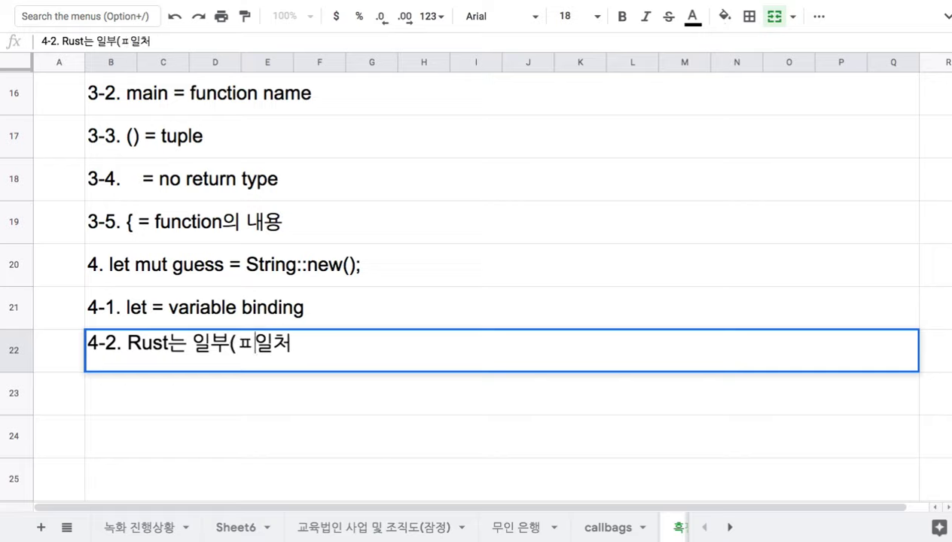
key(BackSpace)
text(variable)
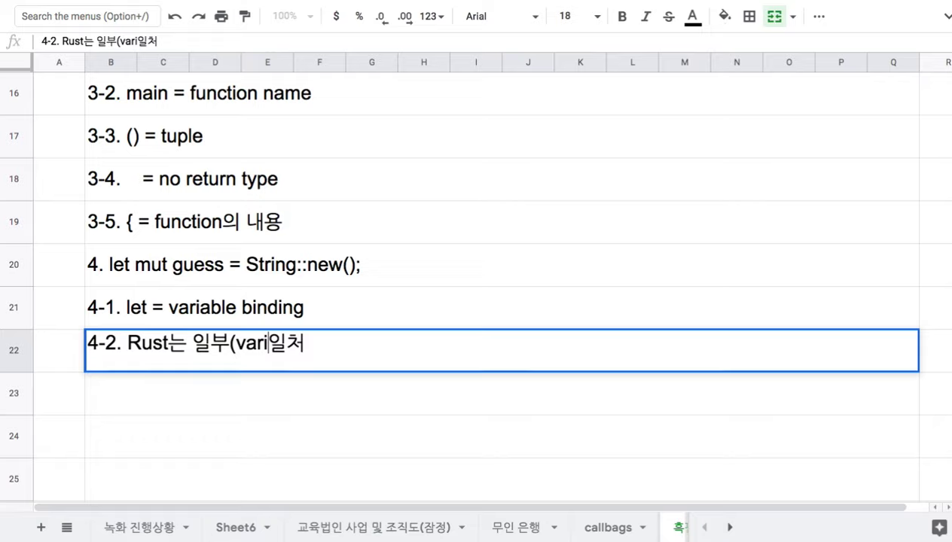
text())
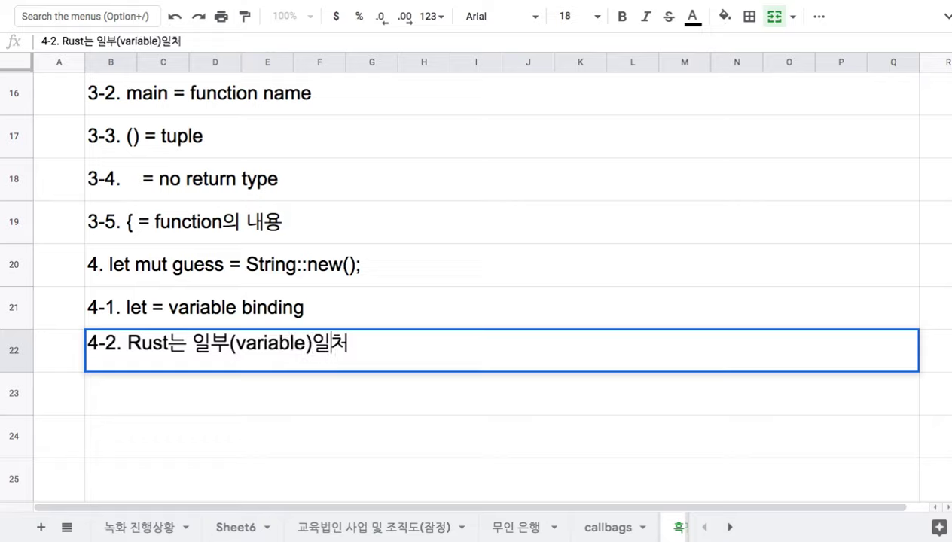
key(Right)
key(Right)
text((data))
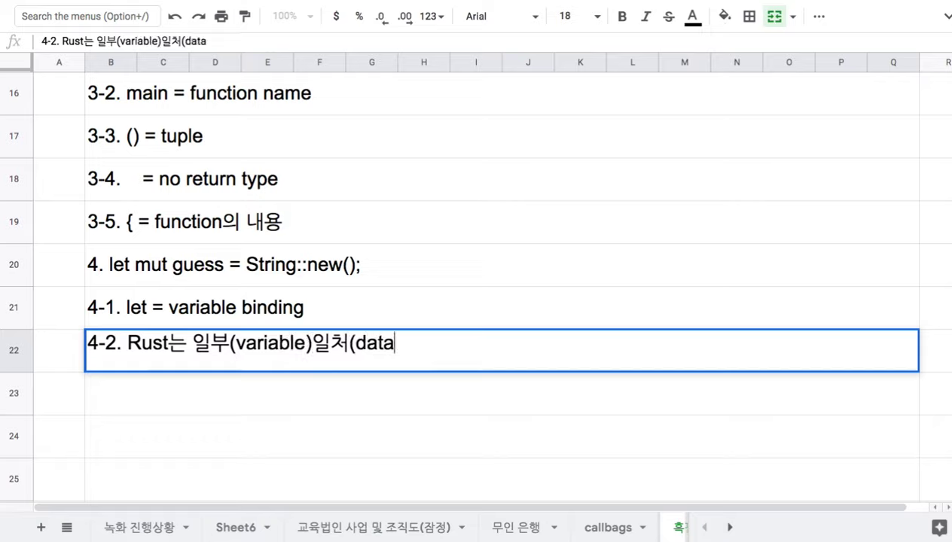
click(311, 343)
text(=)
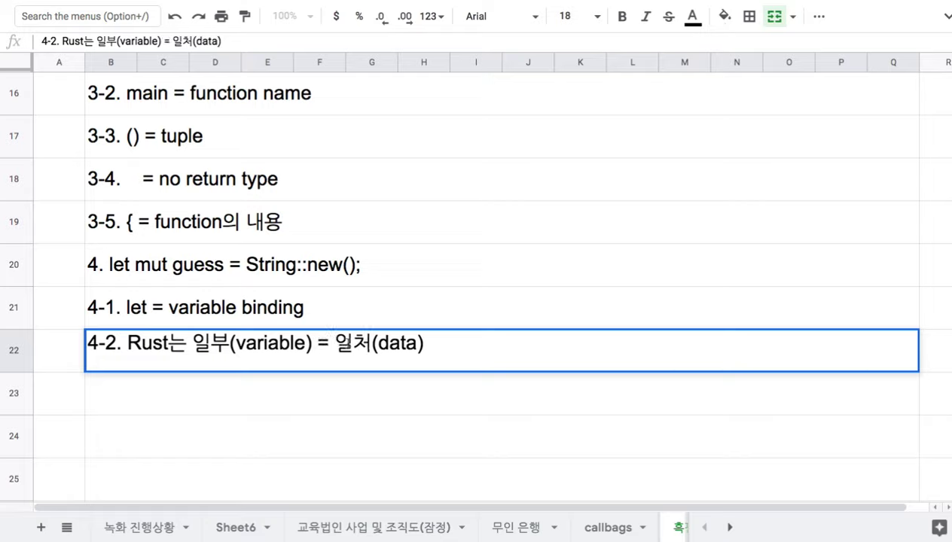
Highlight "일처(data)" and "일부(variable)" in row 22 and "binding" in row 21 to examine the variable-to-data relation.
drag(334, 343, 424, 346)
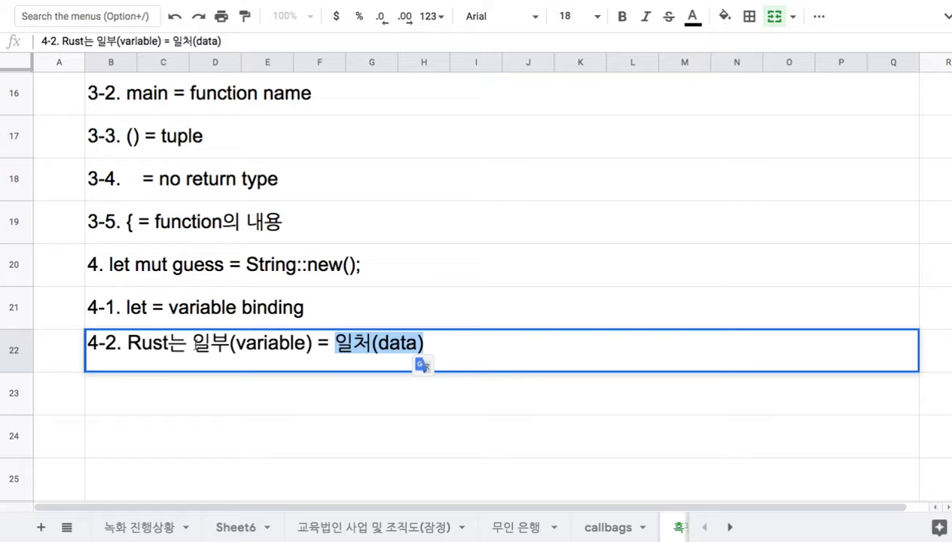
drag(193, 343, 311, 345)
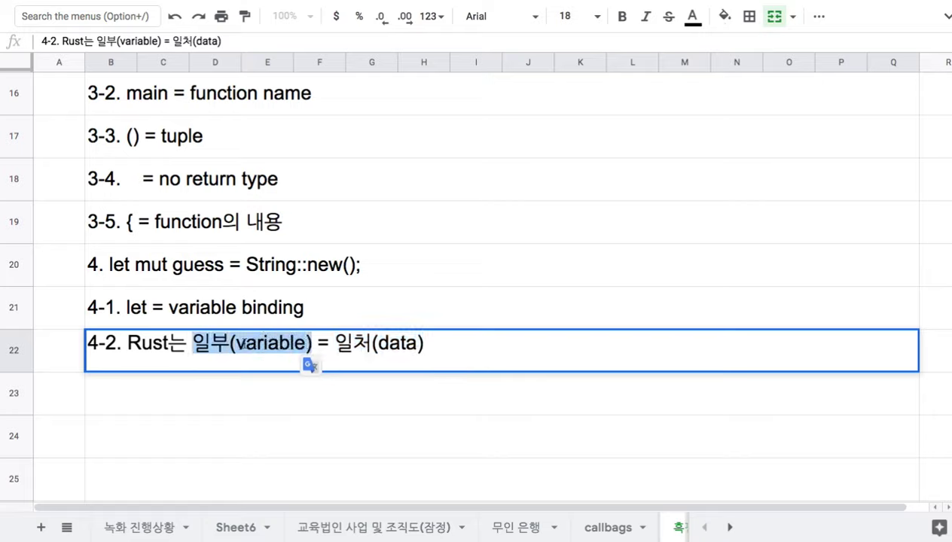
double_click(265, 342)
click(401, 343)
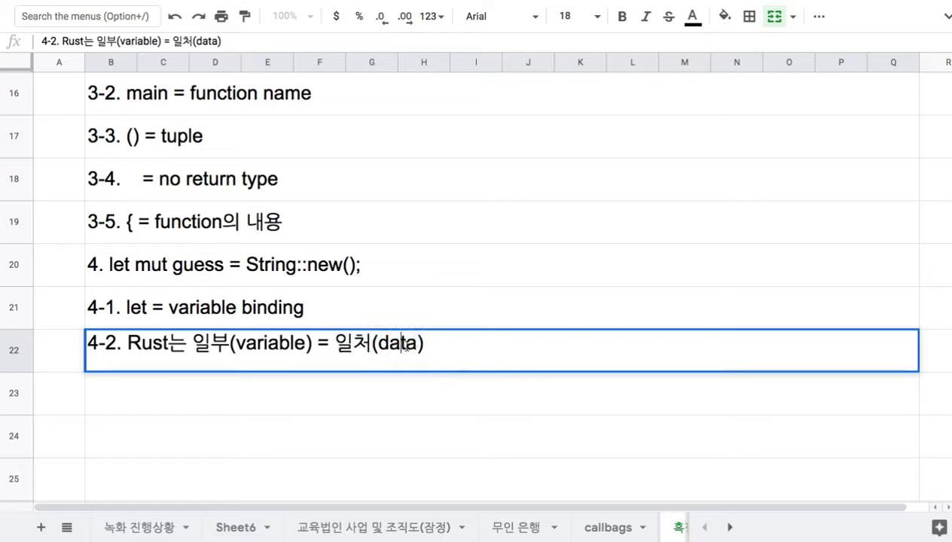
click(286, 344)
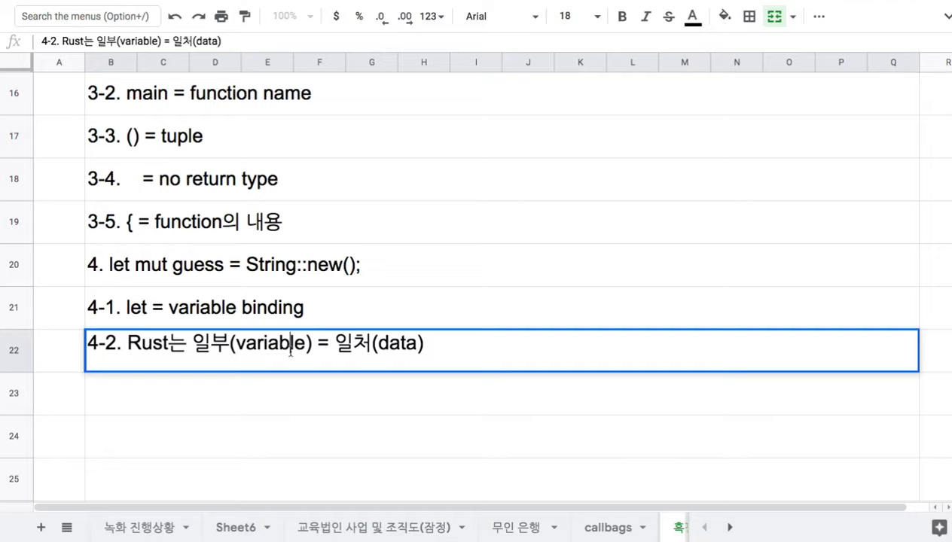
double_click(265, 304)
double_click(265, 304)
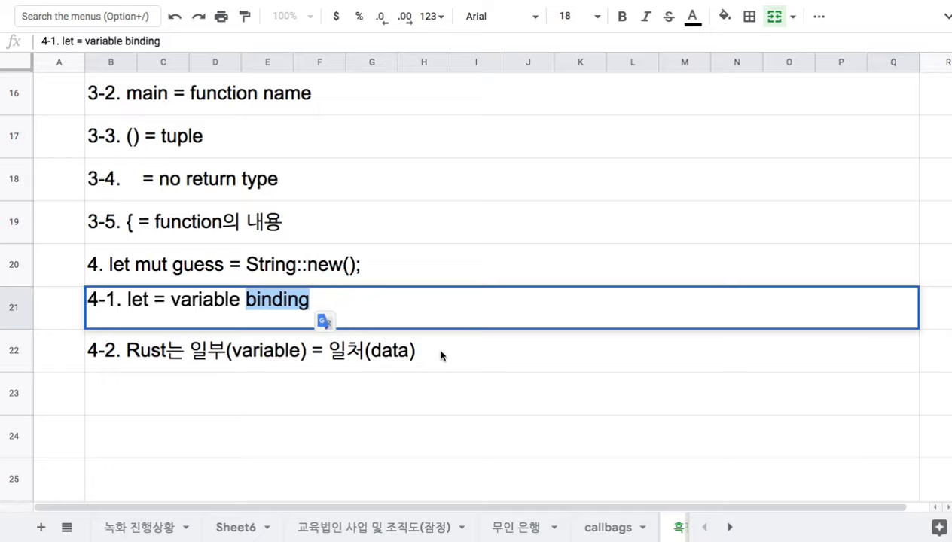
double_click(270, 300)
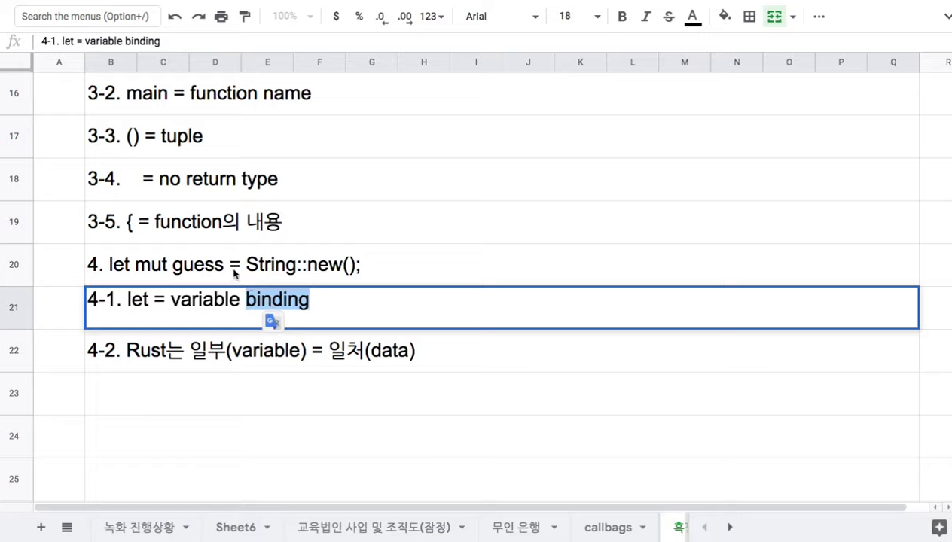
Highlight "String::new();", "guess" and "let" in the row 20 heading to examine each part of the binding.
double_click(233, 272)
drag(110, 257, 364, 257)
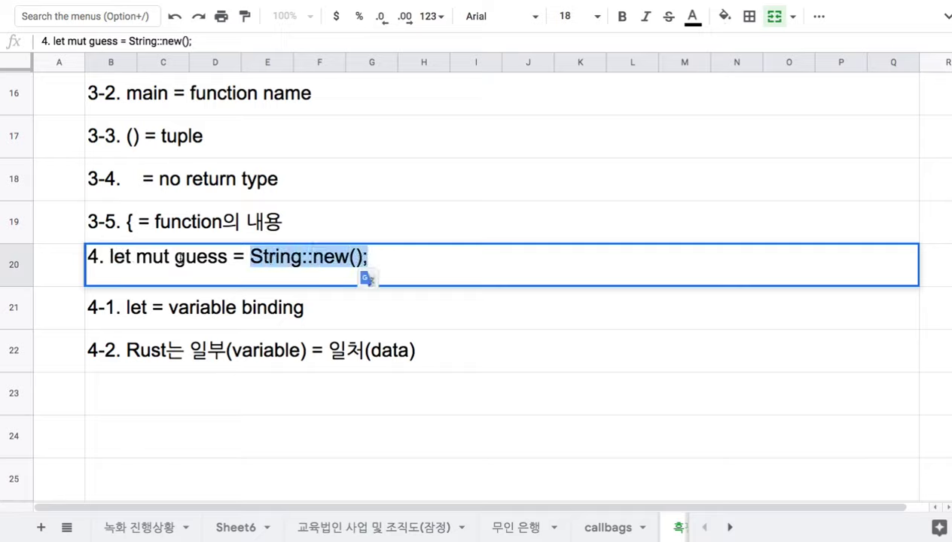
drag(175, 257, 227, 260)
drag(111, 257, 132, 259)
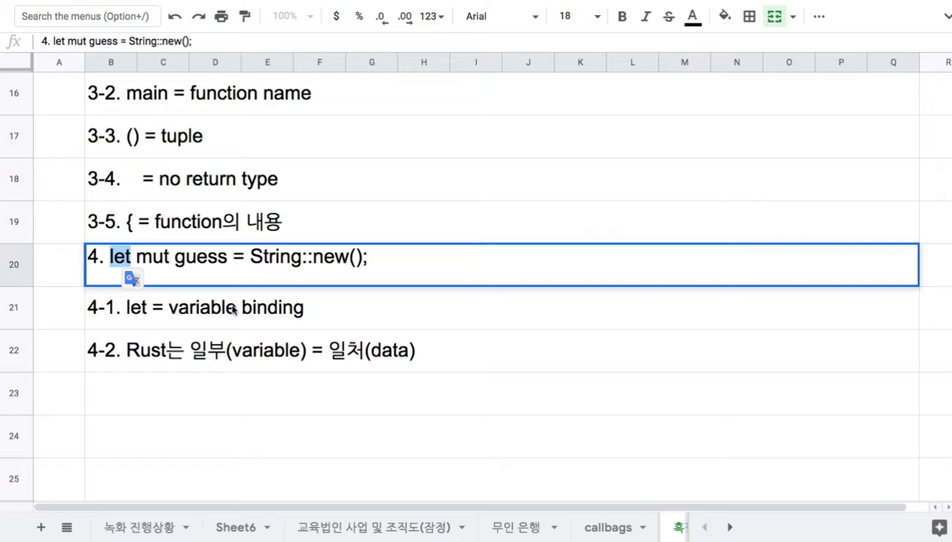
Select the "일부(variable) = 일처(data)" wording in row 22 and cut the note back to "4-2. Rust".
double_click(238, 355)
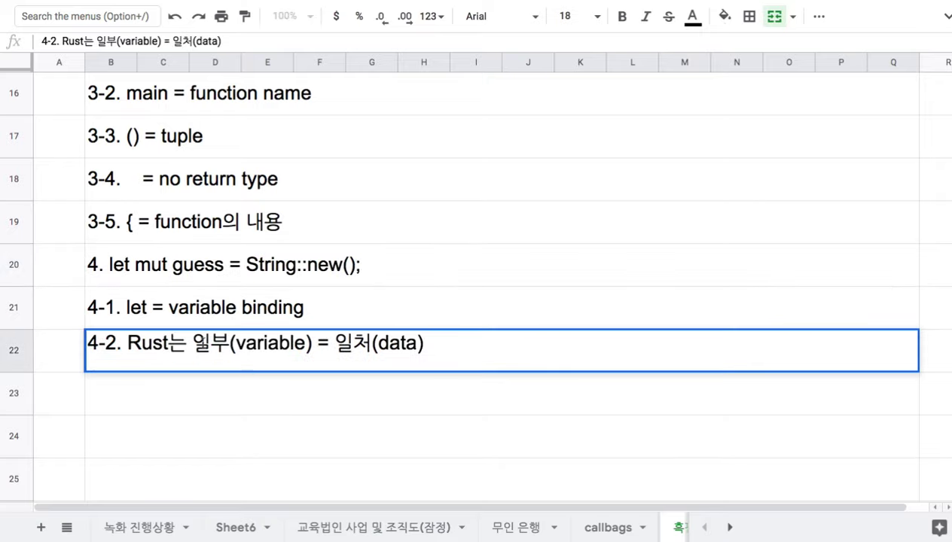
drag(192, 343, 437, 345)
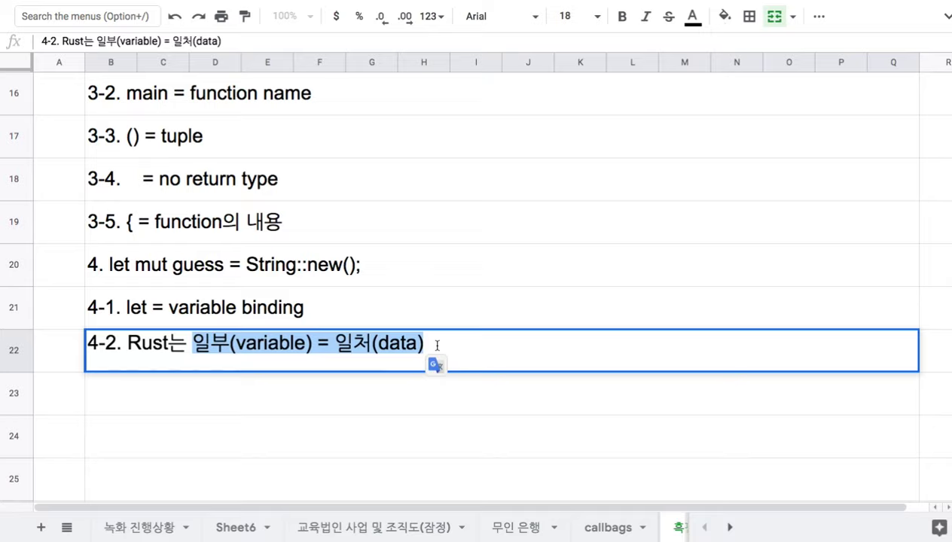
key(BackSpace)
key(BackSpace)
key(BackSpace)
key(BackSpace)
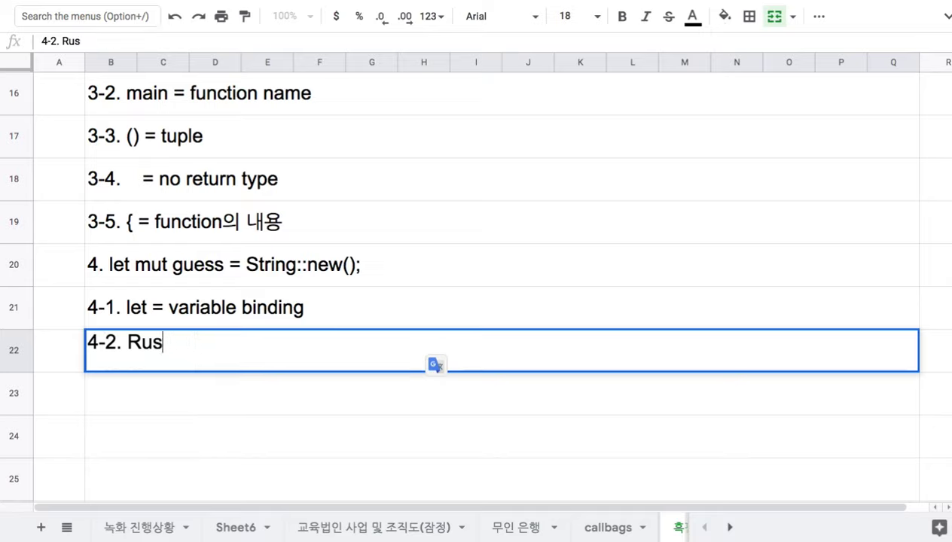
text(ㅅ)
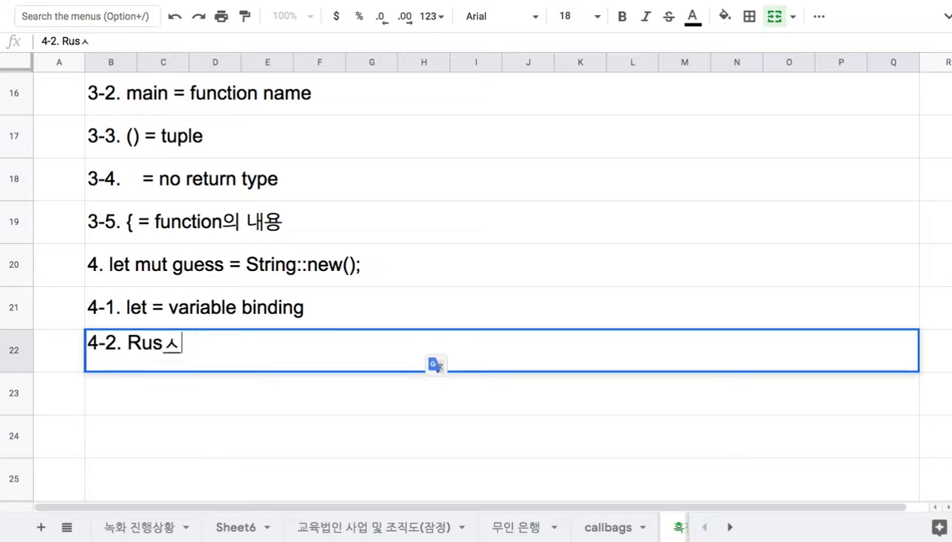
key(BackSpace)
text(t)
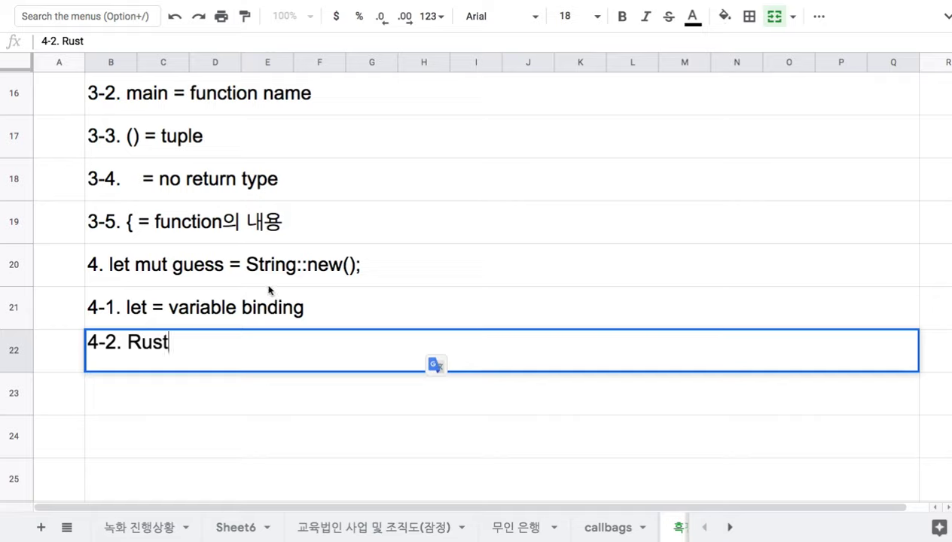
Examine the declaration by highlighting "String::new();" in row 20, "let" in row 21, and "mut" and "guess = String::new();" in row 20.
double_click(246, 279)
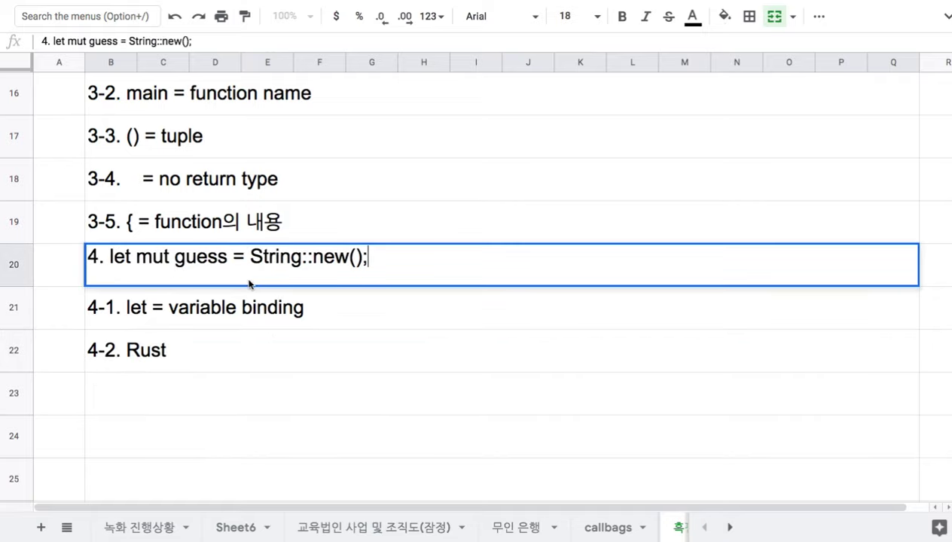
click(165, 257)
drag(249, 256, 408, 259)
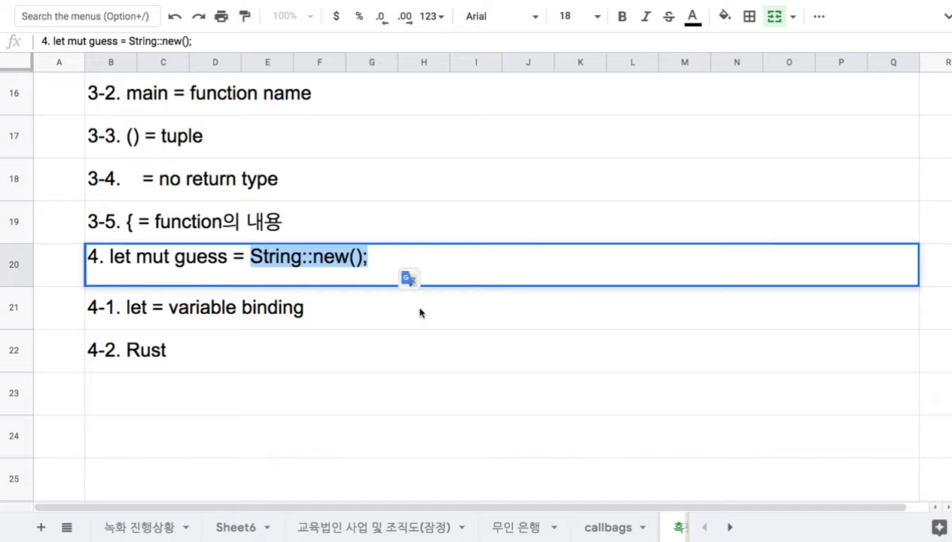
double_click(143, 315)
click(149, 300)
key(shift+Right)
key(alt+shift+Left)
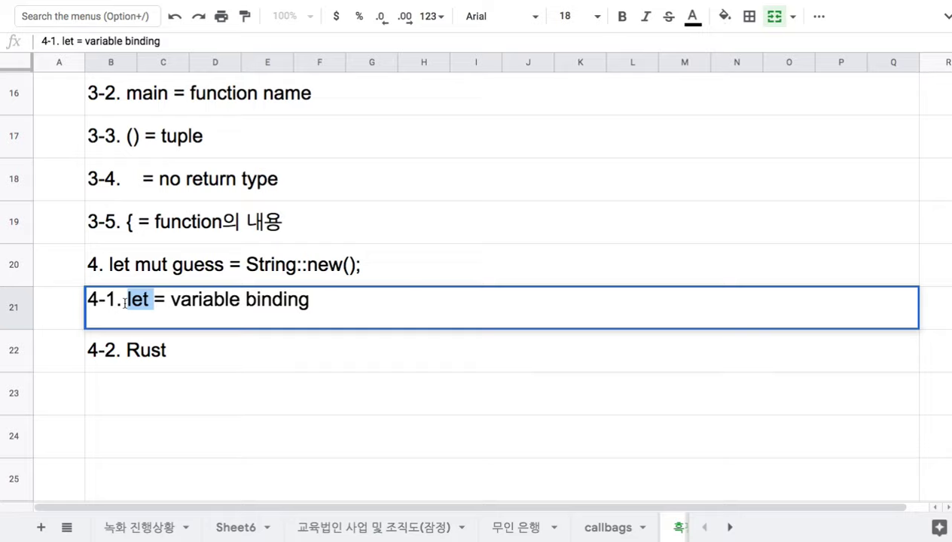
double_click(126, 302)
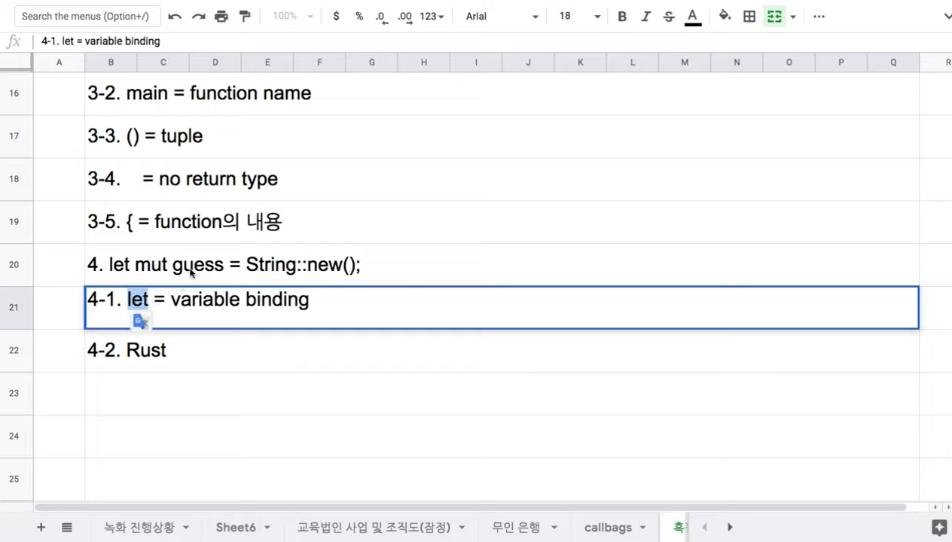
double_click(155, 270)
double_click(152, 257)
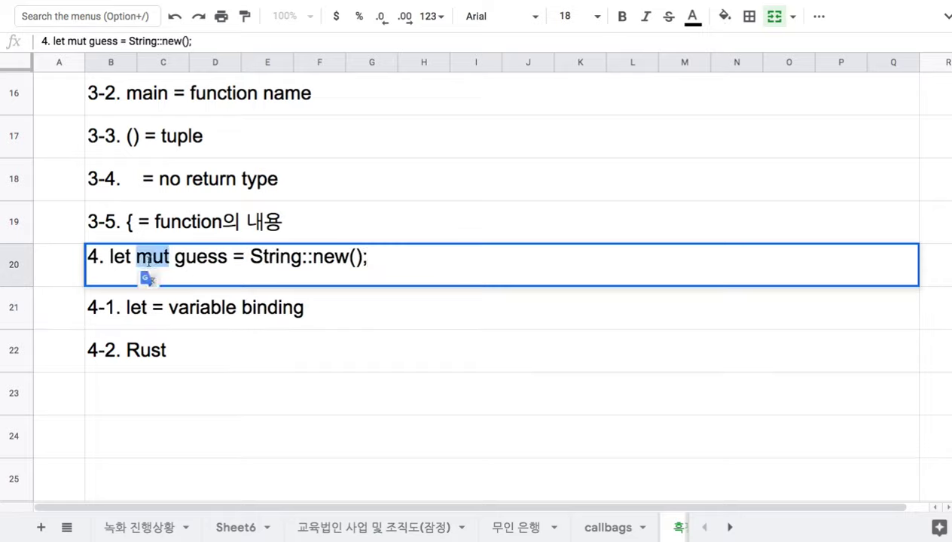
drag(174, 258, 371, 258)
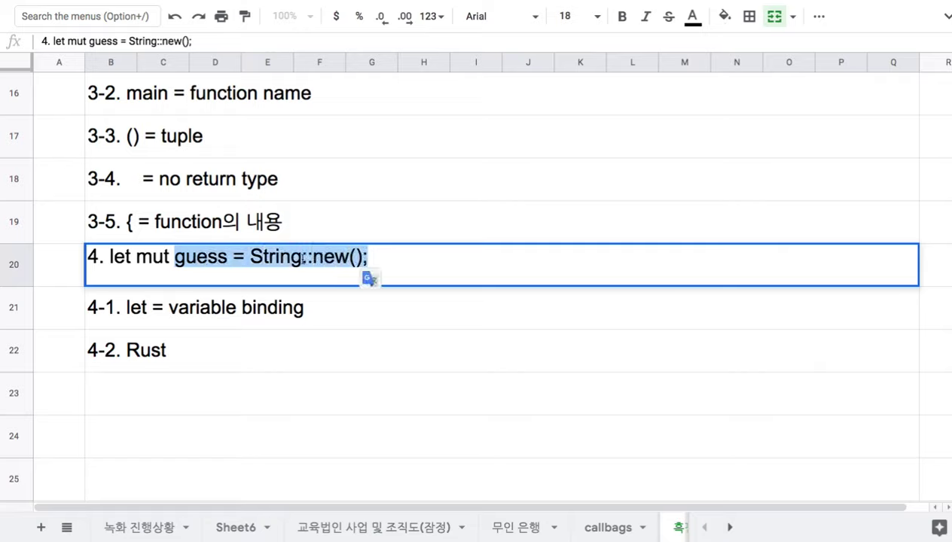
Add the note "4-3. mut = data can change(grow)" in row 23 to explain the mut keyword from row 20.
drag(250, 258, 362, 257)
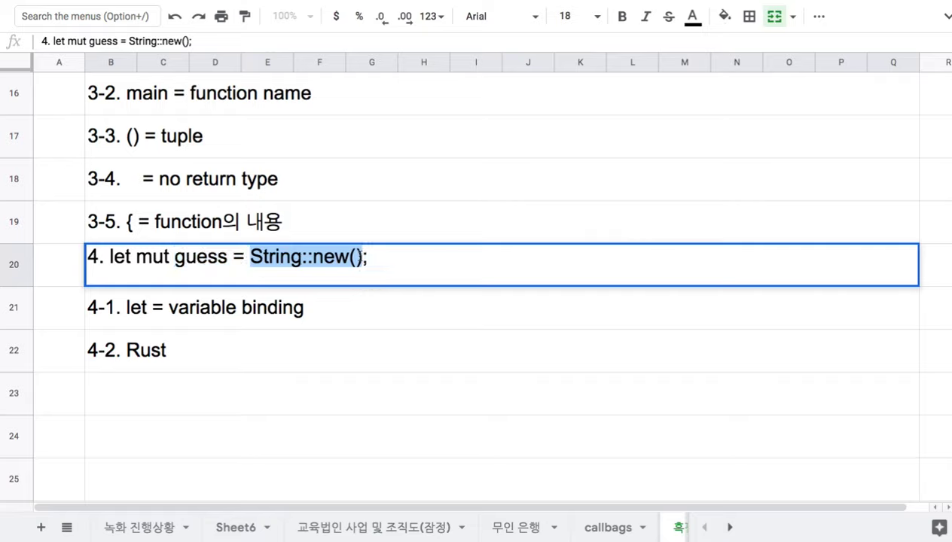
double_click(153, 258)
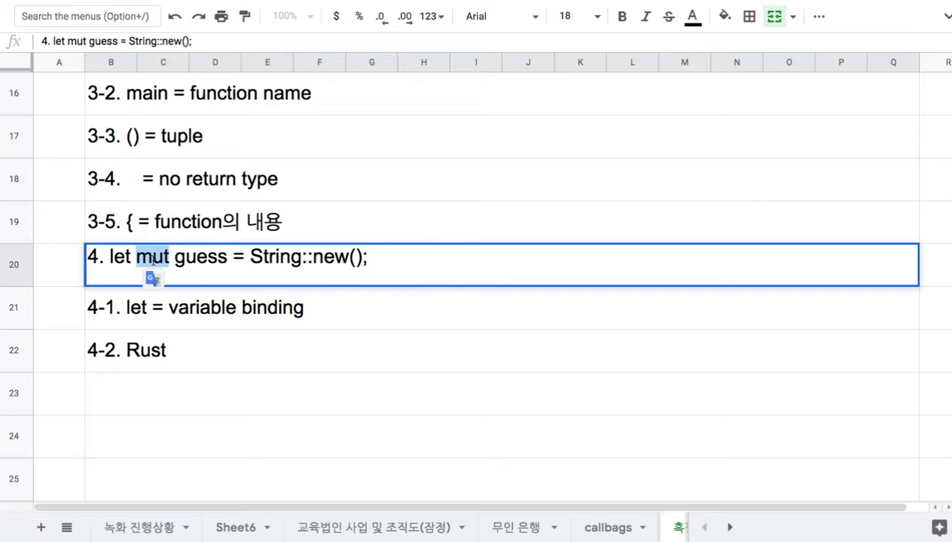
click(153, 386)
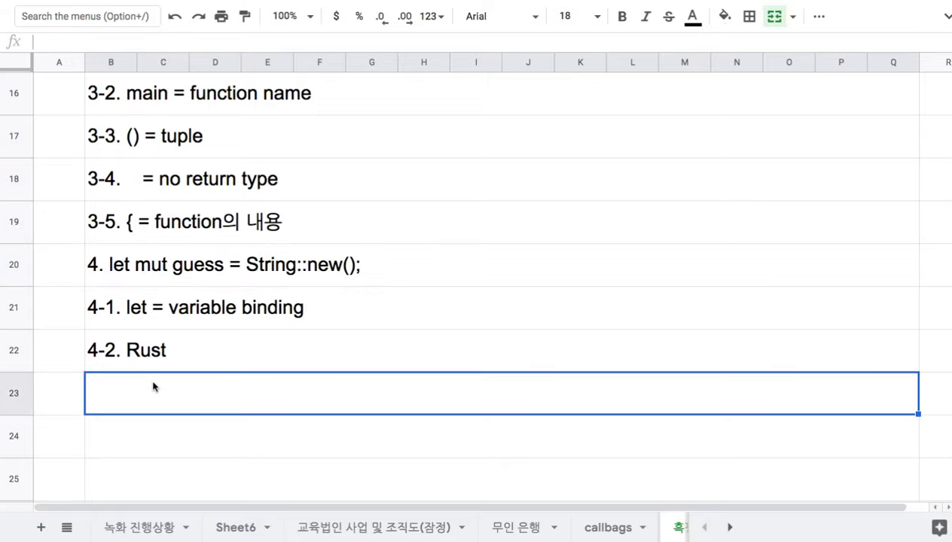
text(4-3. mut)
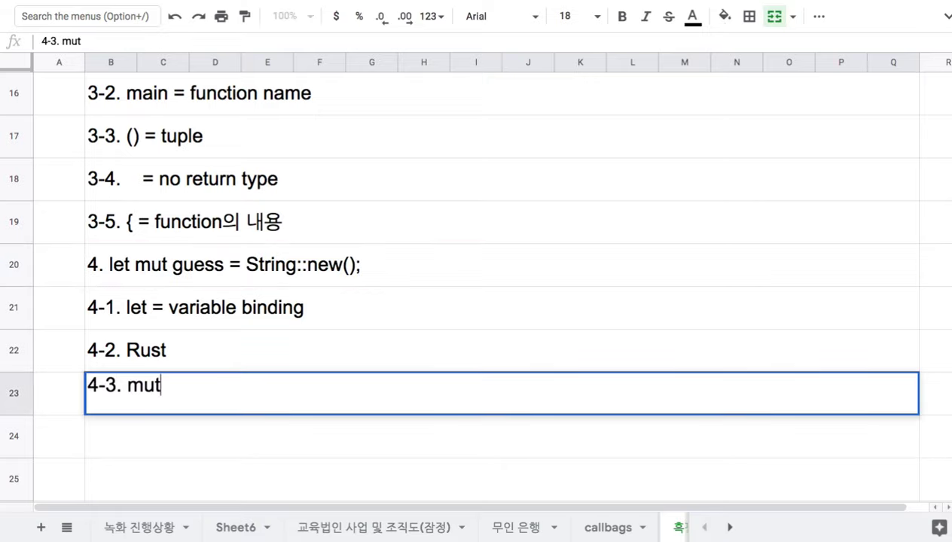
text( = da)
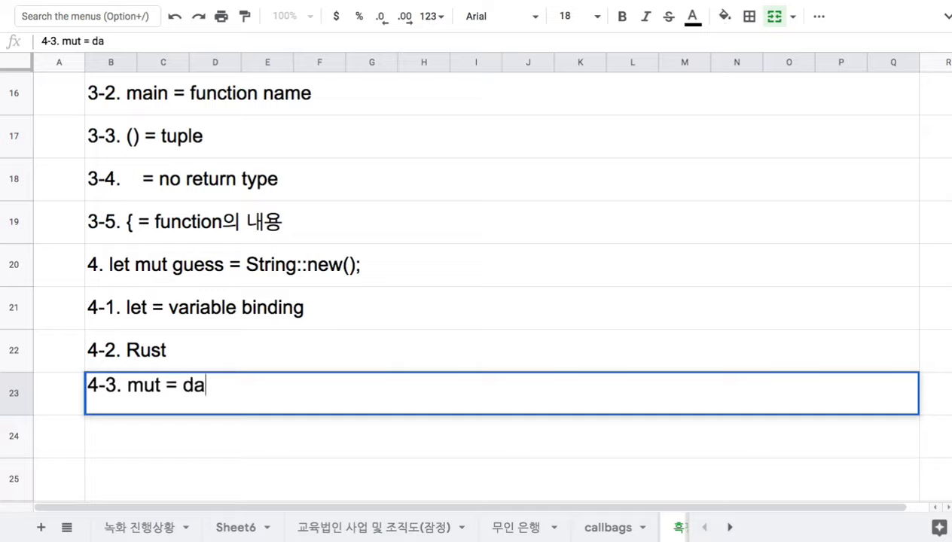
text(ta can be )
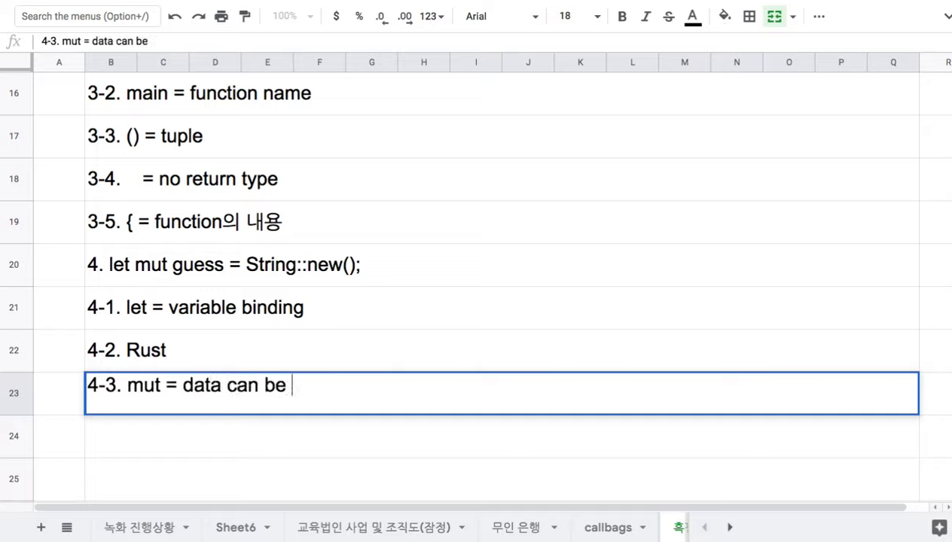
text(ch)
key(BackSpace)
key(BackSpace)
key(BackSpace)
key(BackSpace)
key(BackSpace)
text(cah)
key(BackSpace)
key(BackSpace)
text(hange)
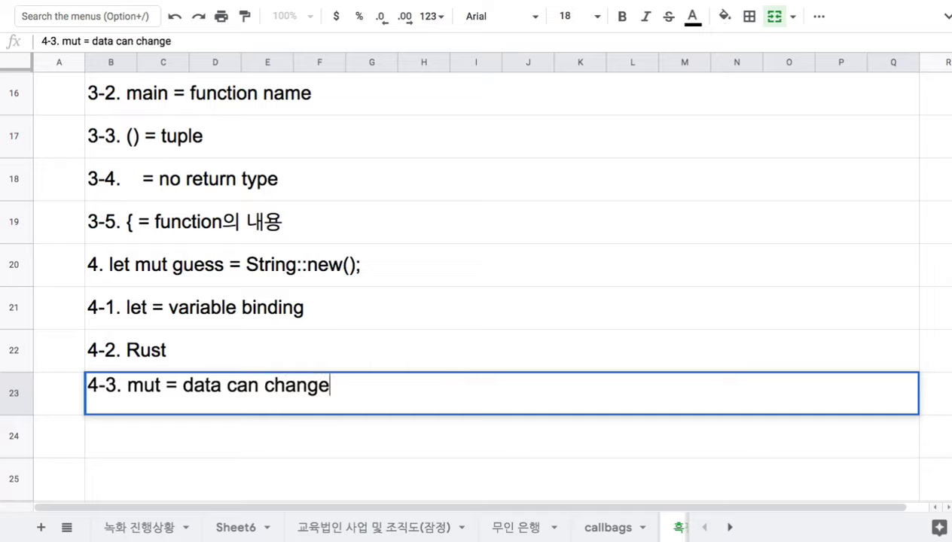
text((gr)
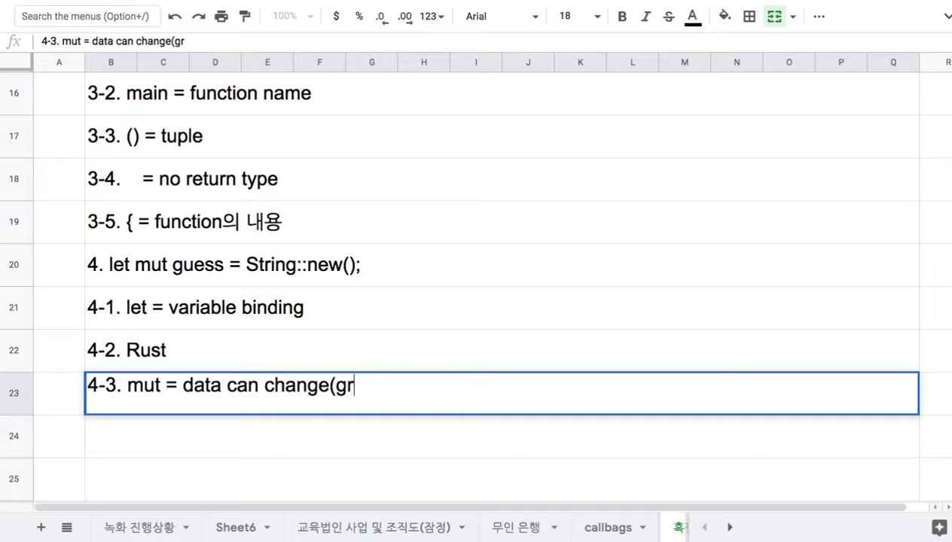
text(ow))
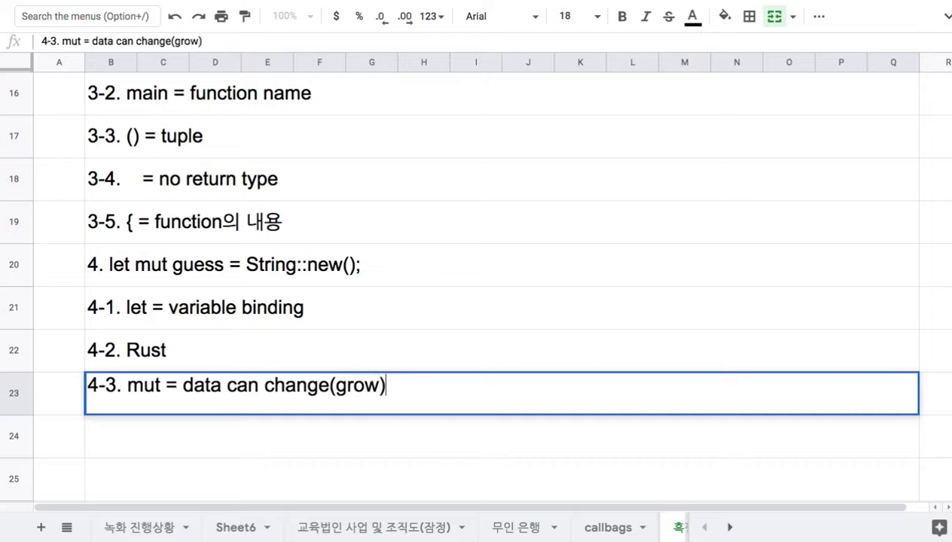
Examine how mutability applies to the data by highlighting "String::new()", "guess = String::new();" and "mut" in row 20.
double_click(223, 271)
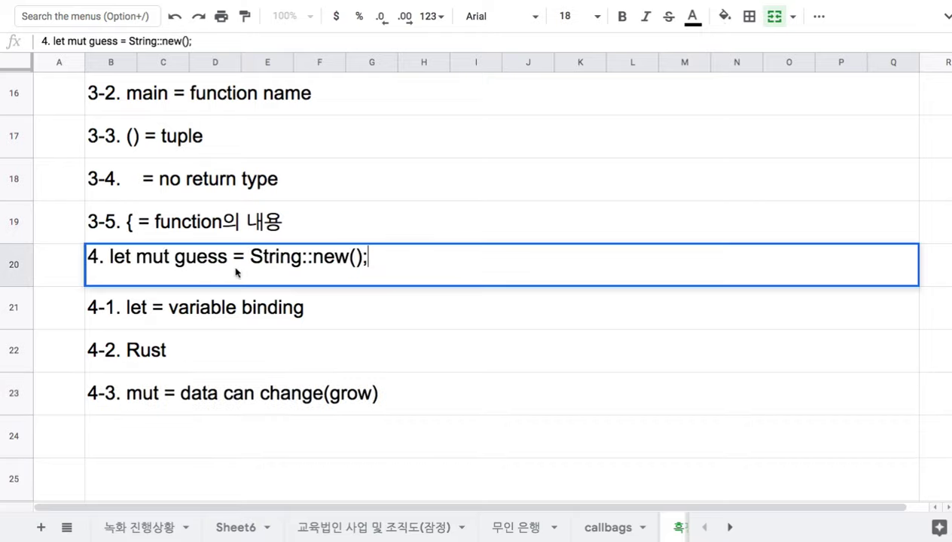
drag(363, 256, 250, 257)
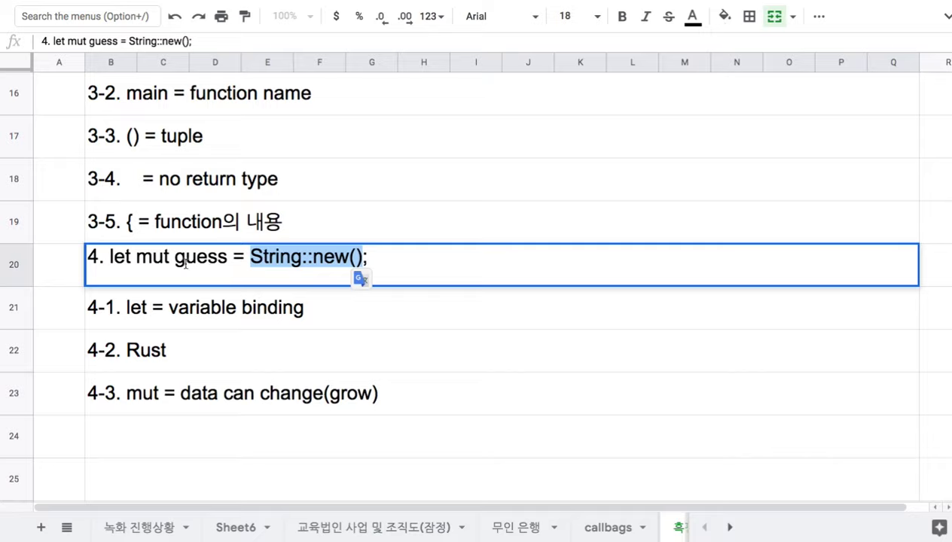
drag(170, 257, 380, 259)
click(367, 257)
click(314, 256)
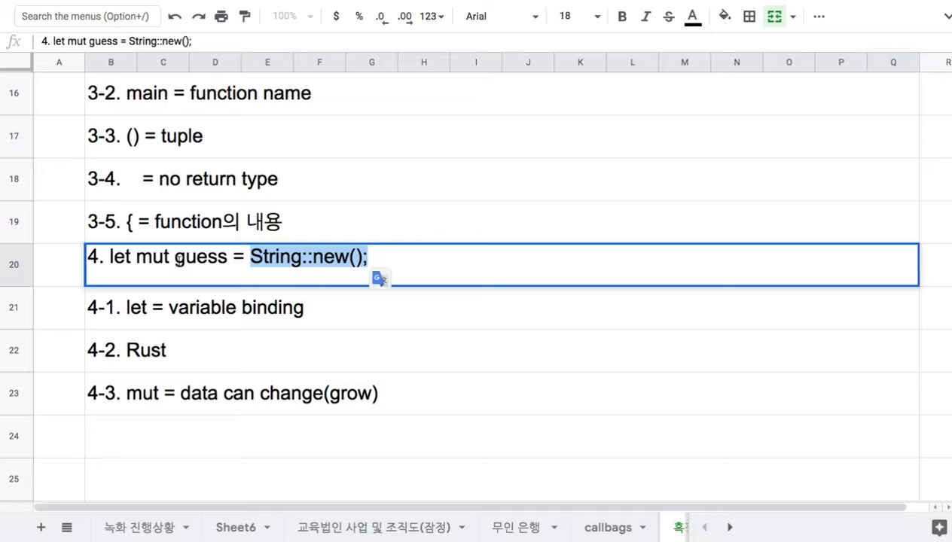
double_click(153, 257)
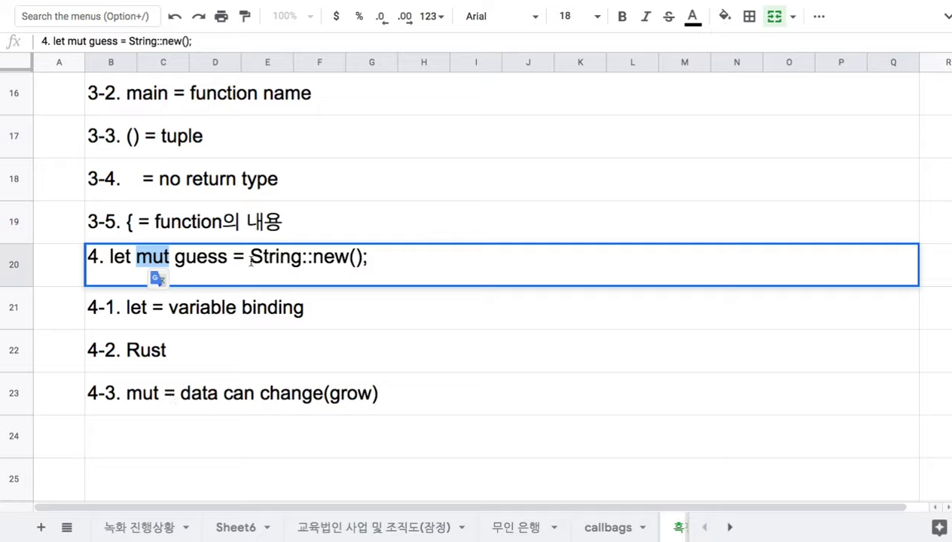
drag(250, 258, 360, 260)
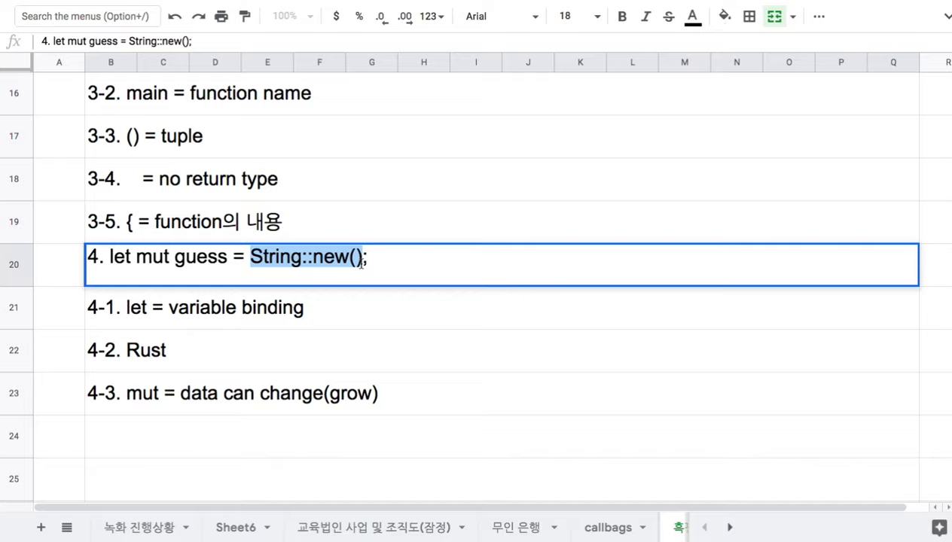
double_click(150, 257)
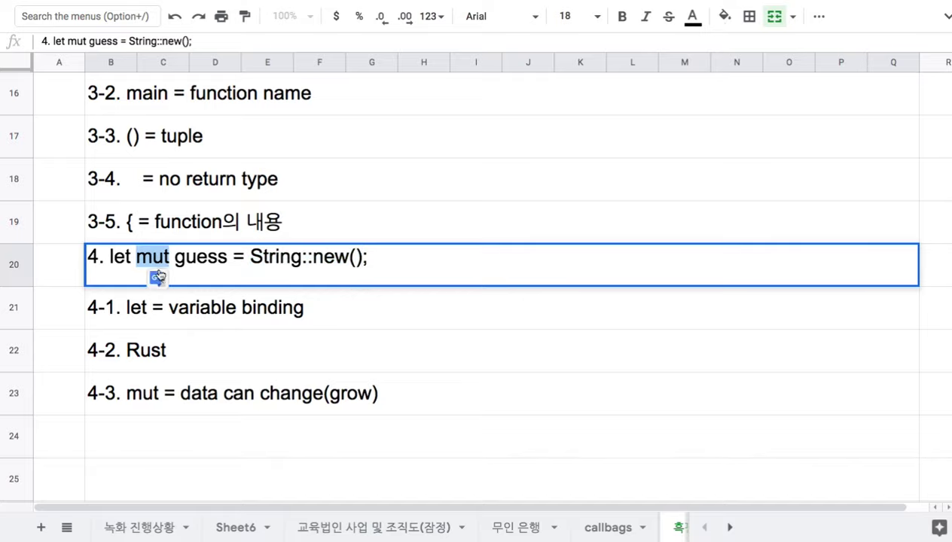
Extend "mut" to "mutable" in the 4-3 note in row 23.
double_click(161, 387)
text(able)
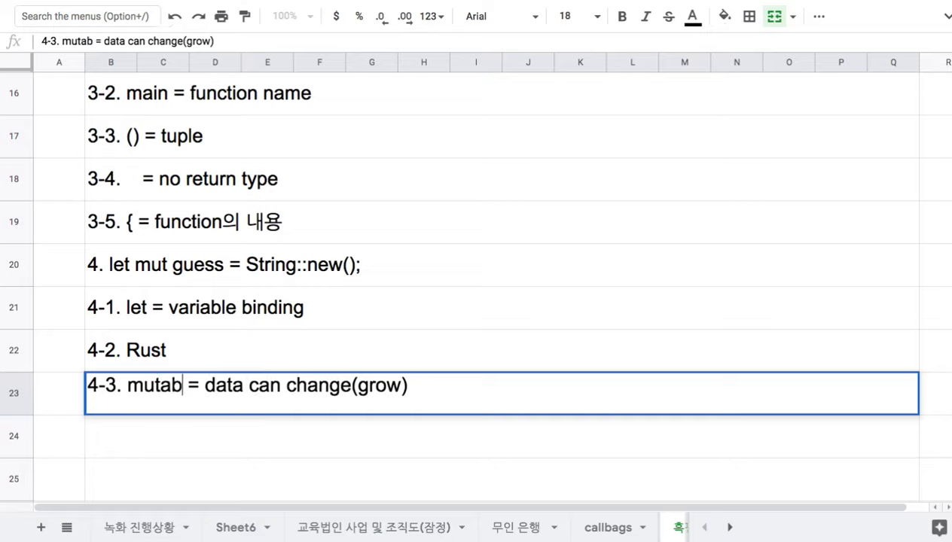
key(BackSpace)
key(BackSpace)
text(le)
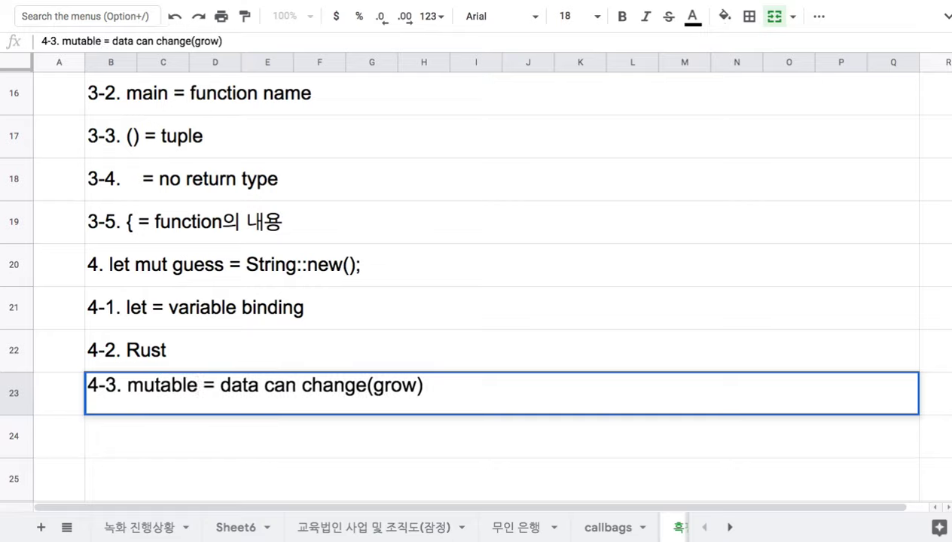
drag(127, 386, 197, 387)
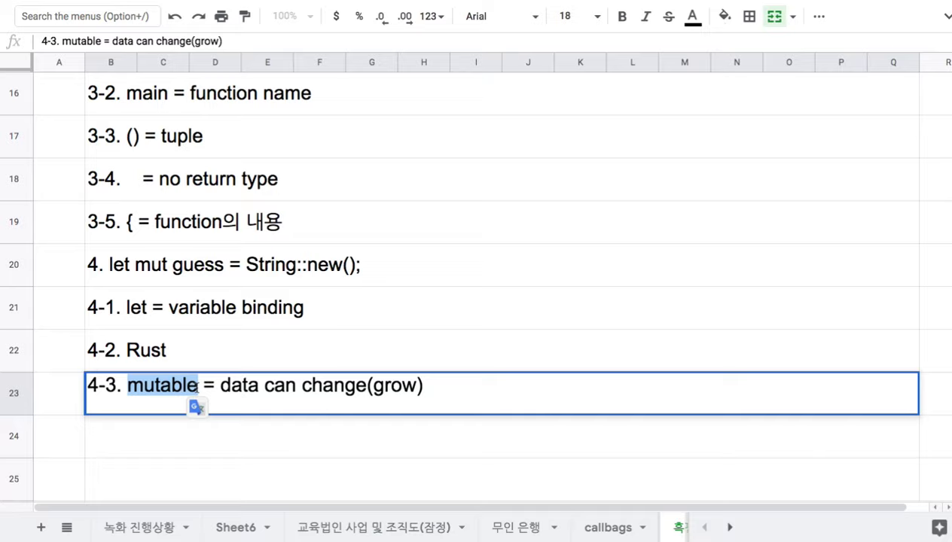
click(266, 366)
Examine both sides of the row 20 assignment by highlighting "=", "String::new()", "let mut guess", "guess" and the whole declaration.
scroll(266, 366, down, 1)
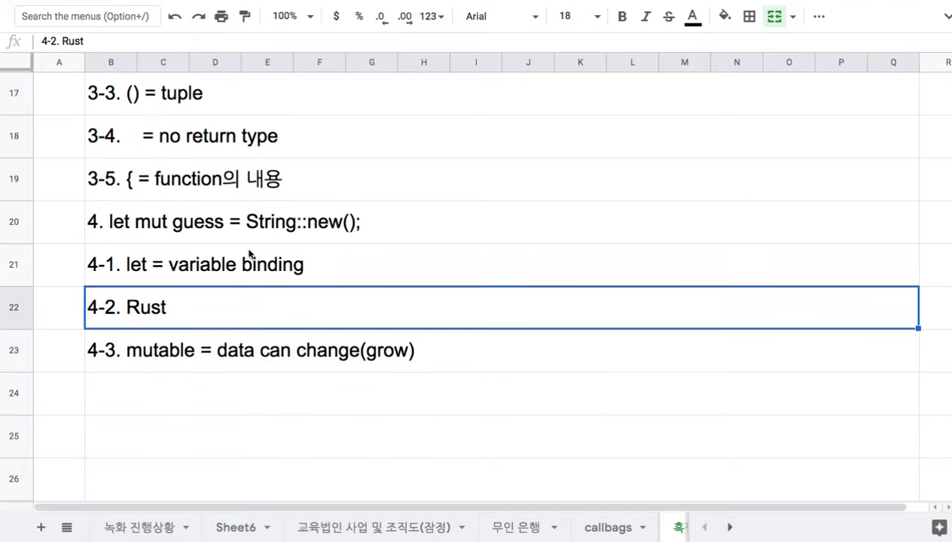
double_click(235, 220)
drag(235, 220, 246, 215)
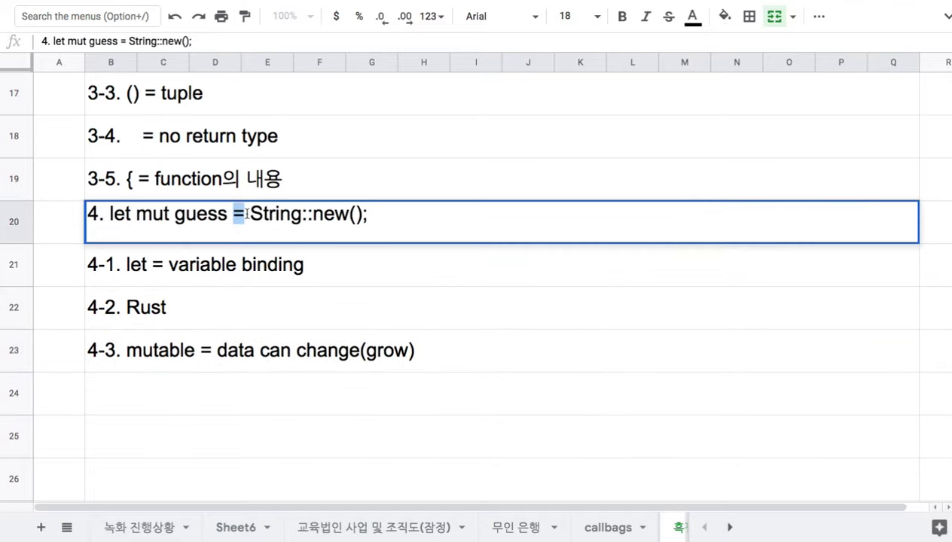
double_click(254, 214)
shift+click(356, 215)
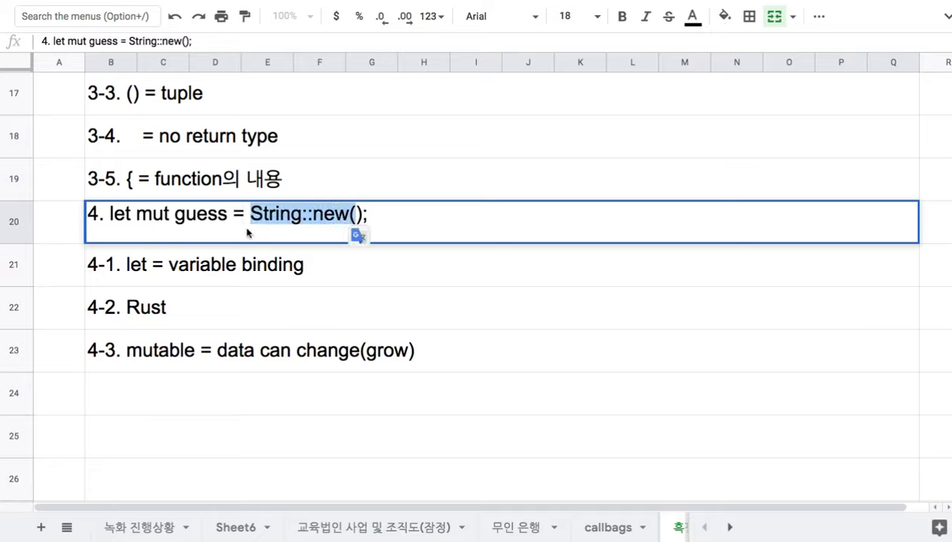
drag(232, 215, 110, 214)
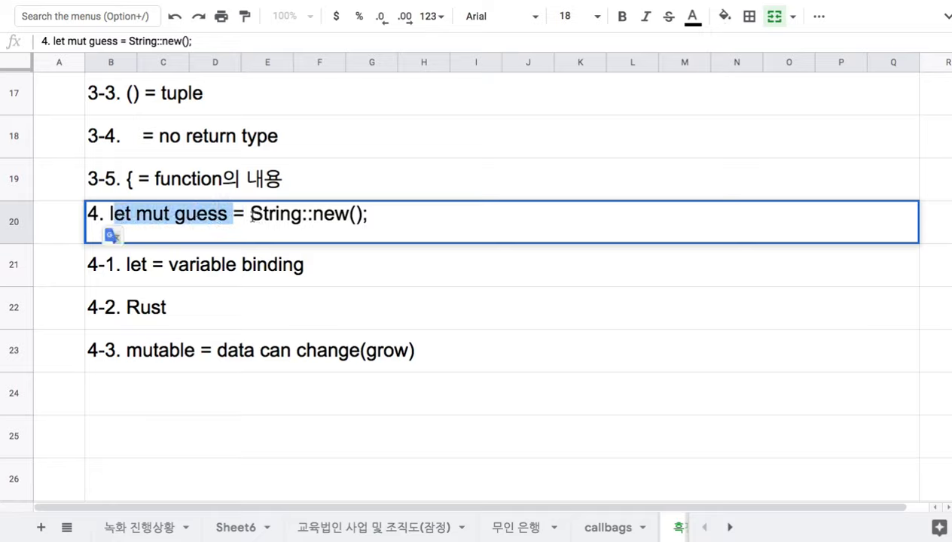
drag(252, 214, 359, 215)
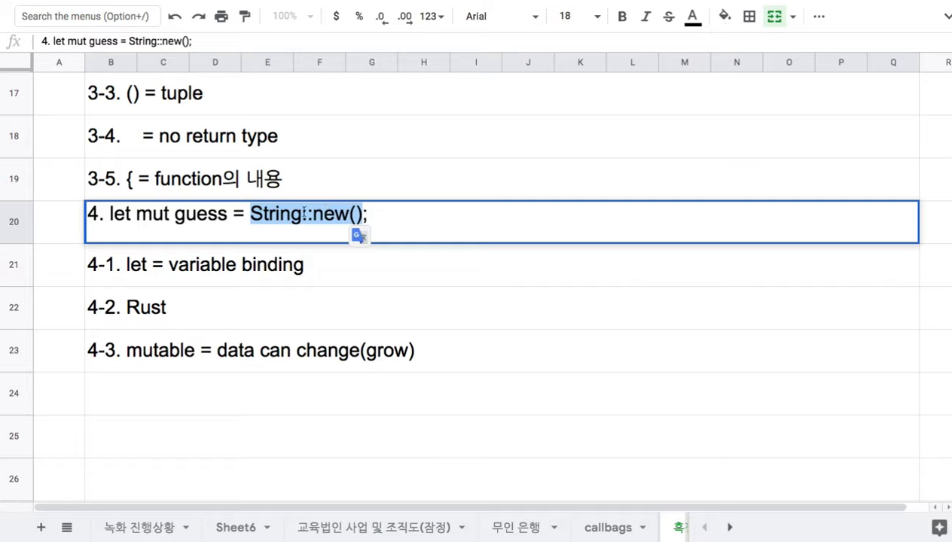
drag(169, 215, 227, 217)
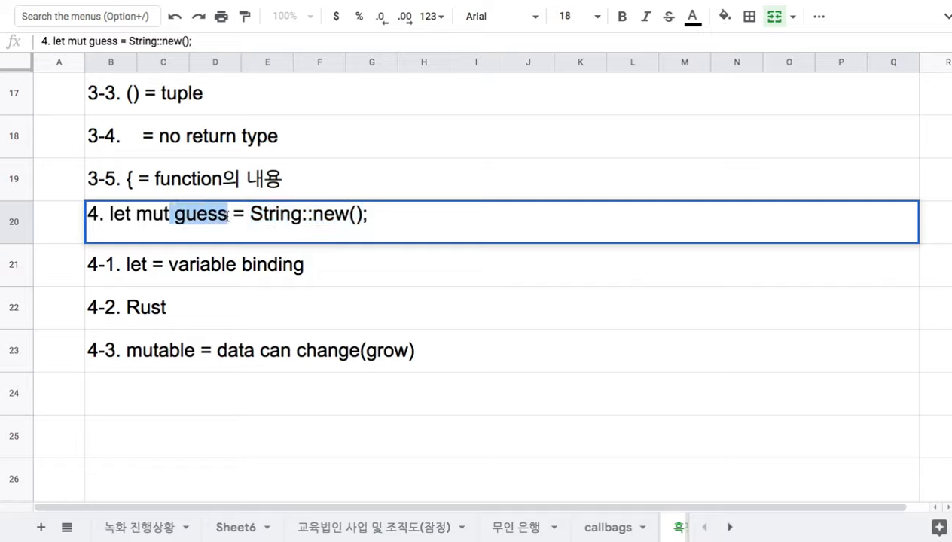
drag(387, 213, 110, 216)
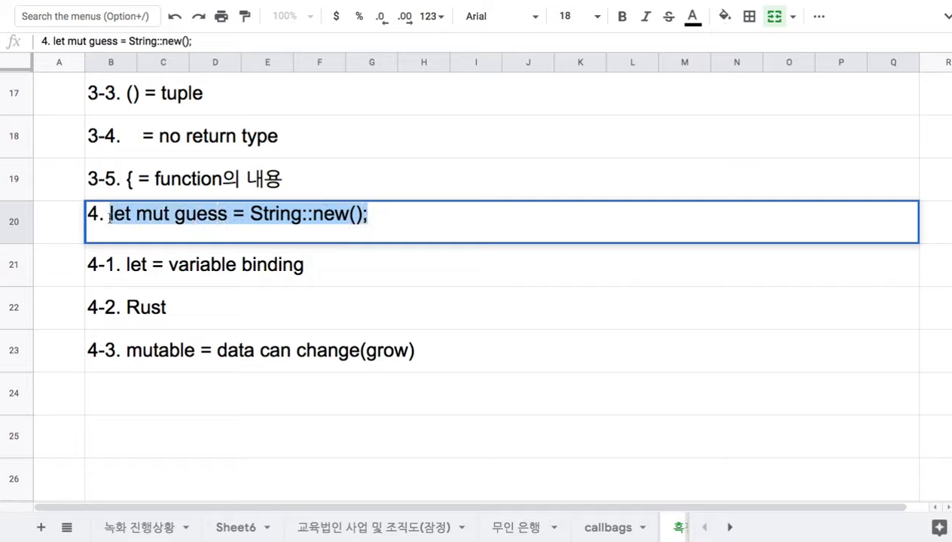
Append the comment "// Statement" to the declaration in row 20 and highlight the comment word and the code it describes.
click(388, 217)
text(// Stateme)
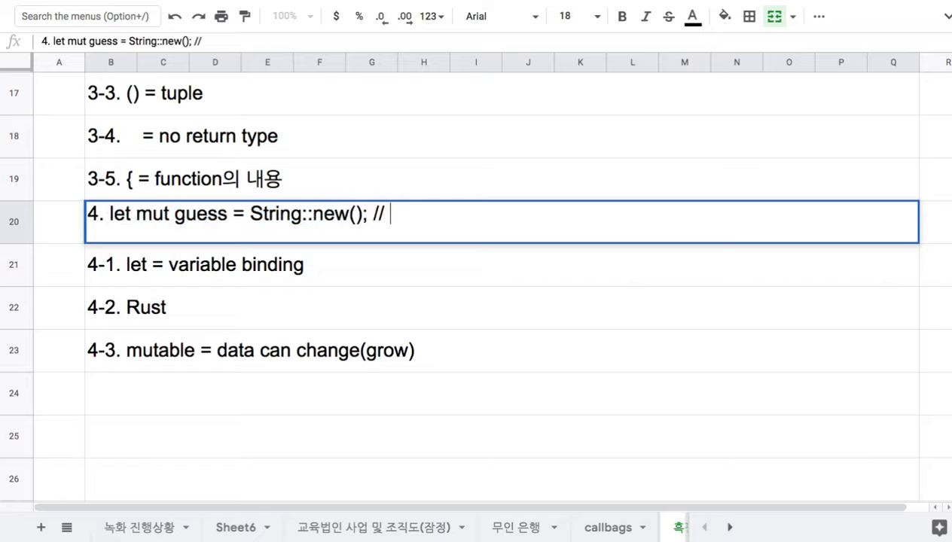
text(nt)
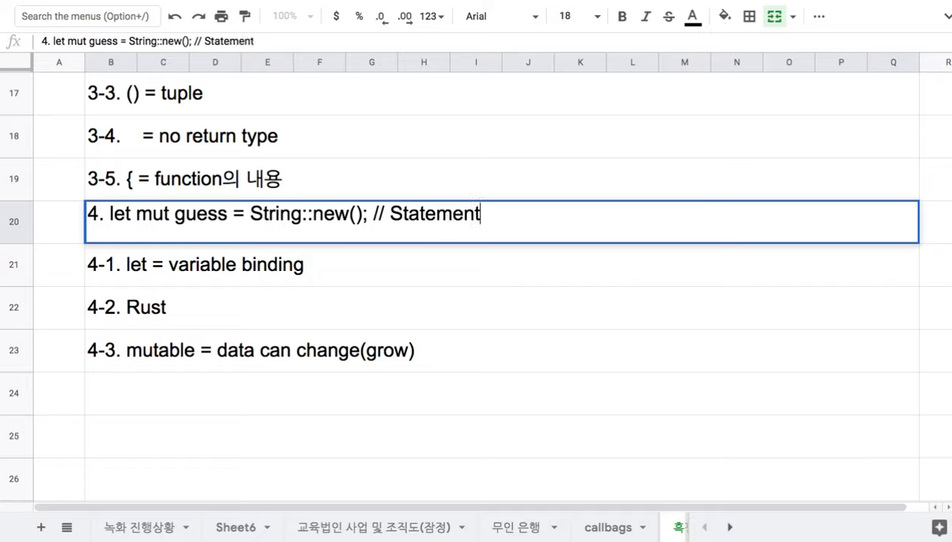
drag(387, 215, 485, 214)
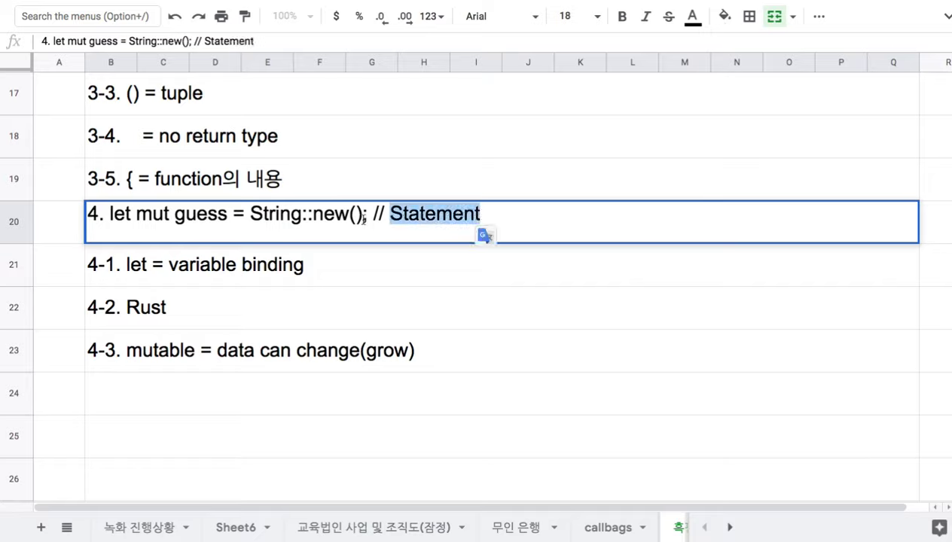
drag(366, 214, 89, 214)
Copy "String::new()" from row 20 into a new row 24 note reading "4-4. String::new() = String object => heap".
click(269, 214)
drag(251, 215, 363, 215)
key(super+c)
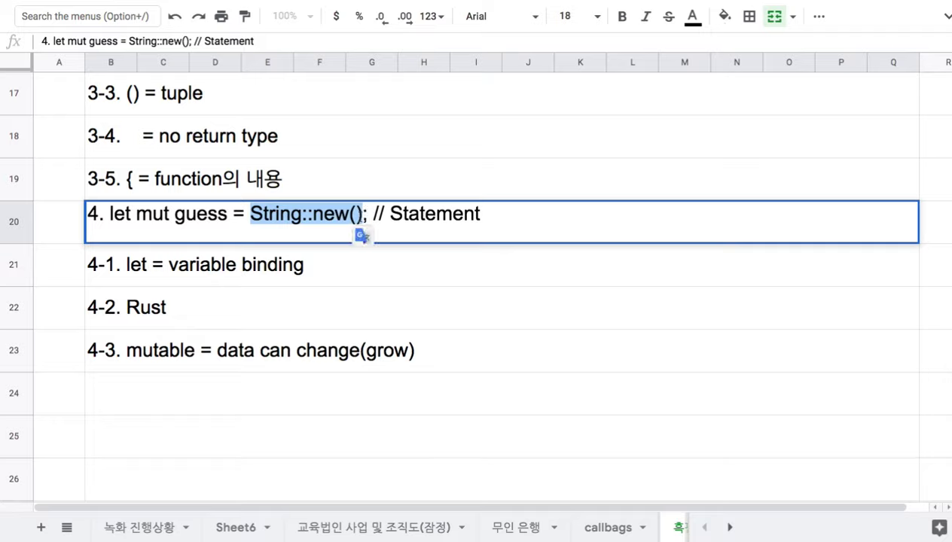
click(292, 380)
text(4-4.)
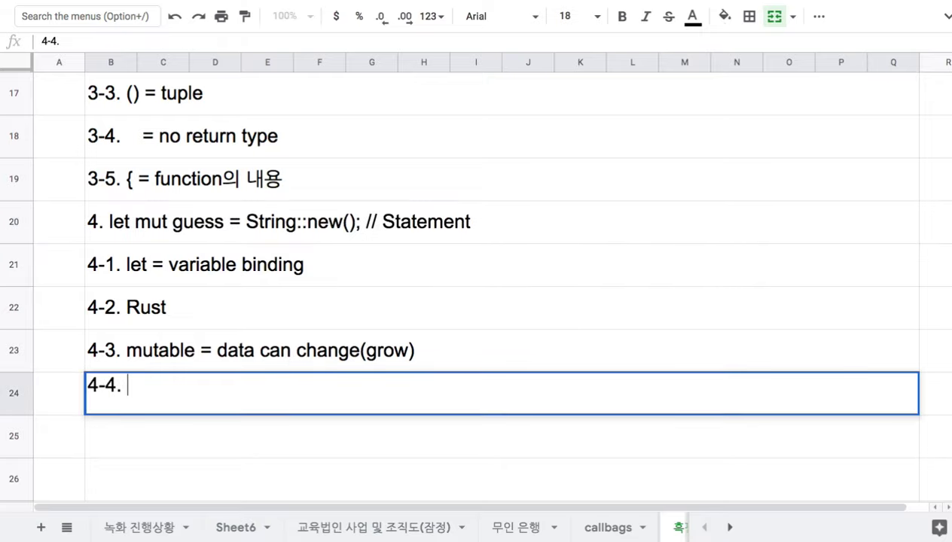
key(super+v)
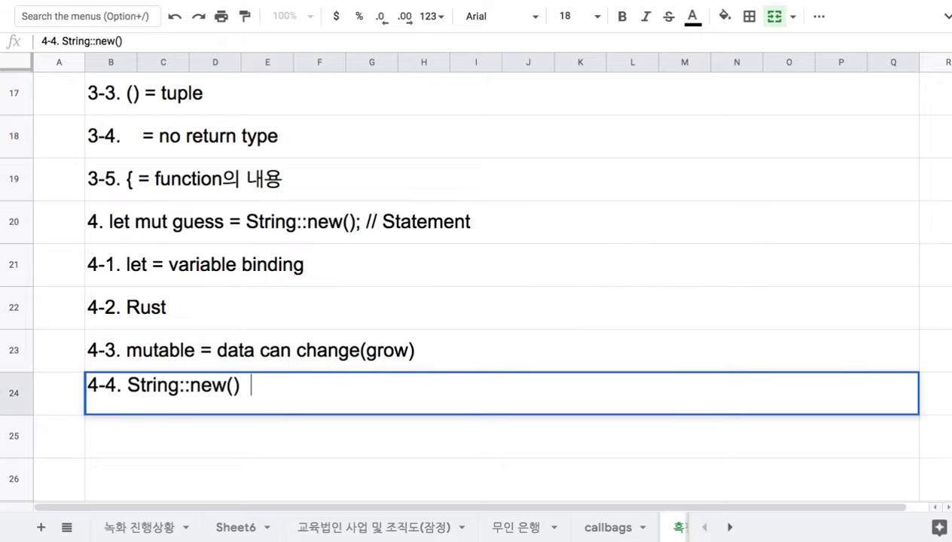
text(= String object)
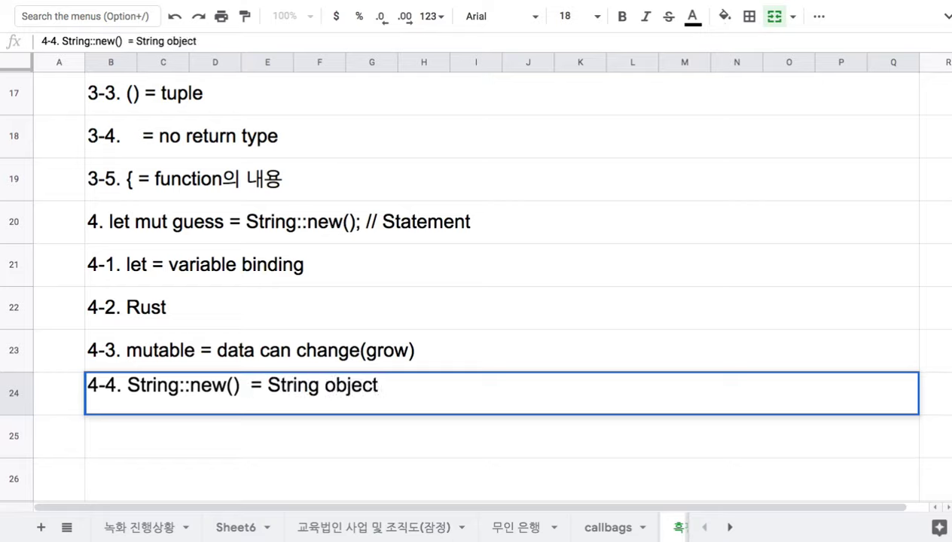
text( => heap)
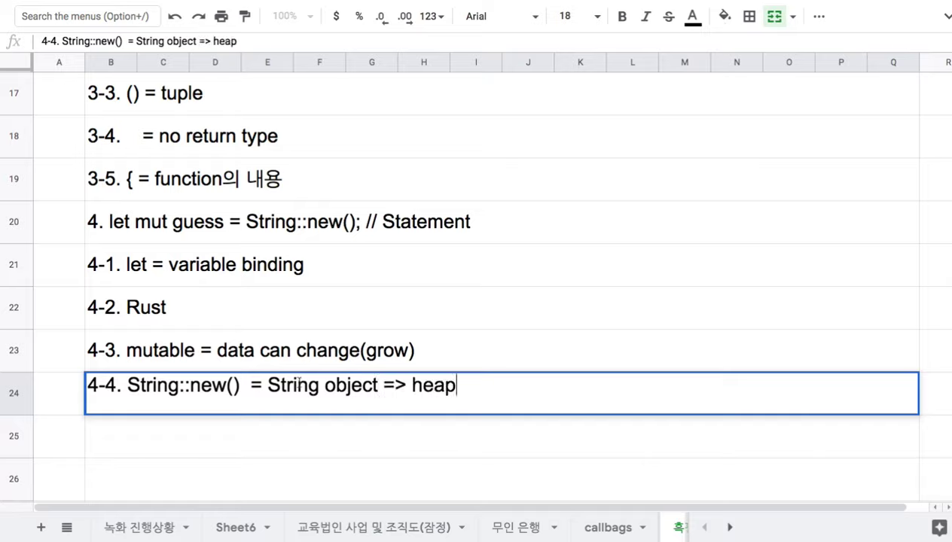
drag(268, 385, 378, 385)
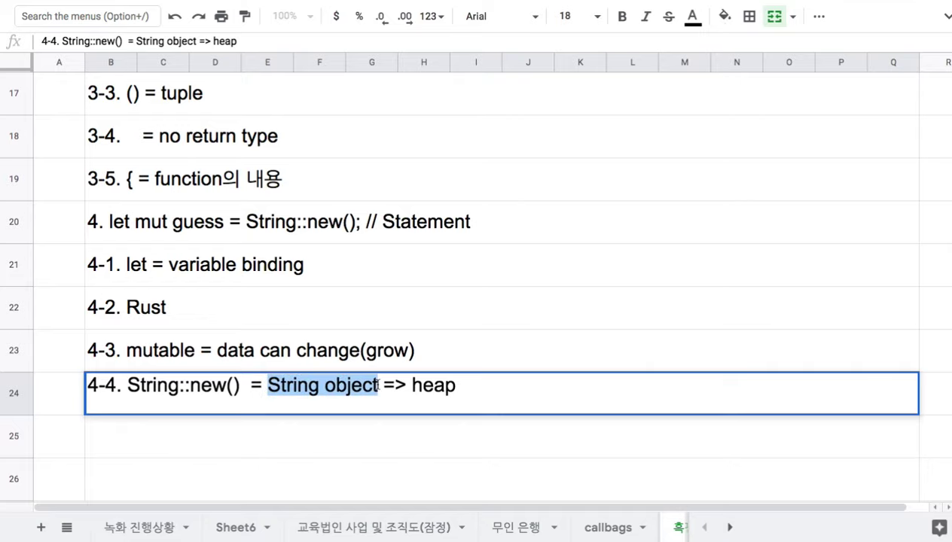
click(343, 361)
scroll(344, 363, down, 3)
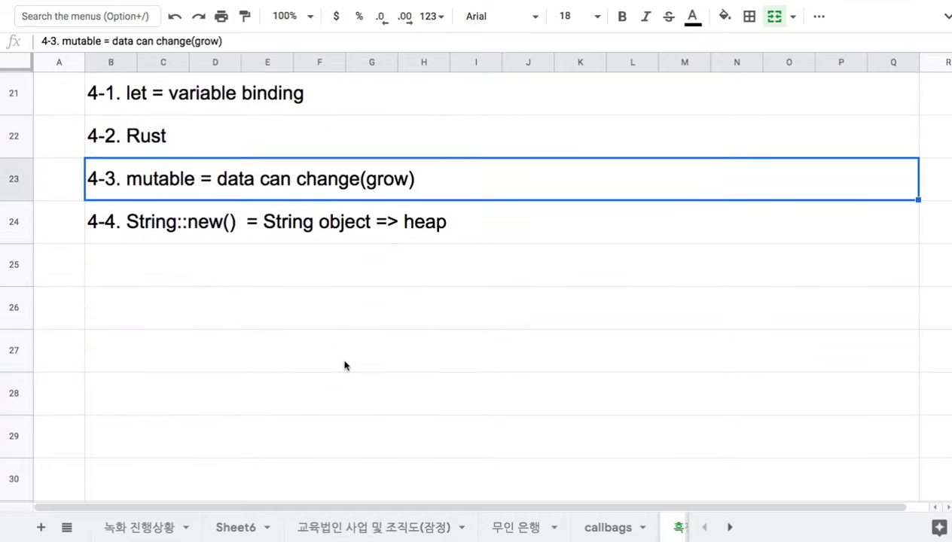
Add the note "4-5. String => Class name" in row 25.
click(230, 285)
text(4-5)
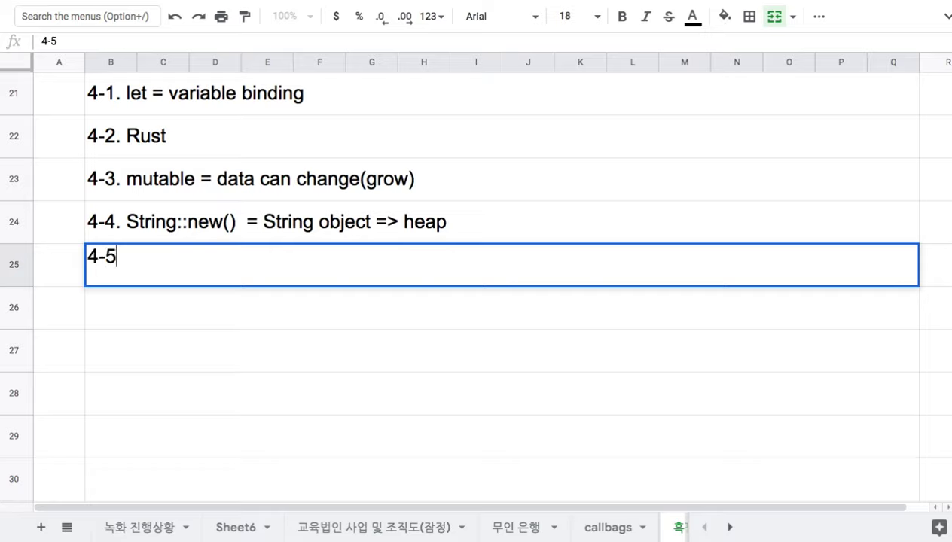
text(. String)
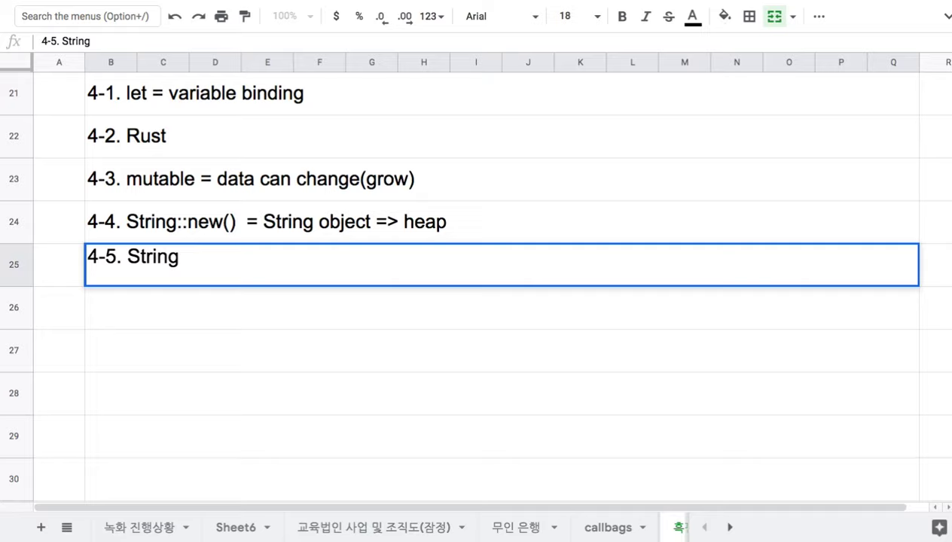
text( => Class name)
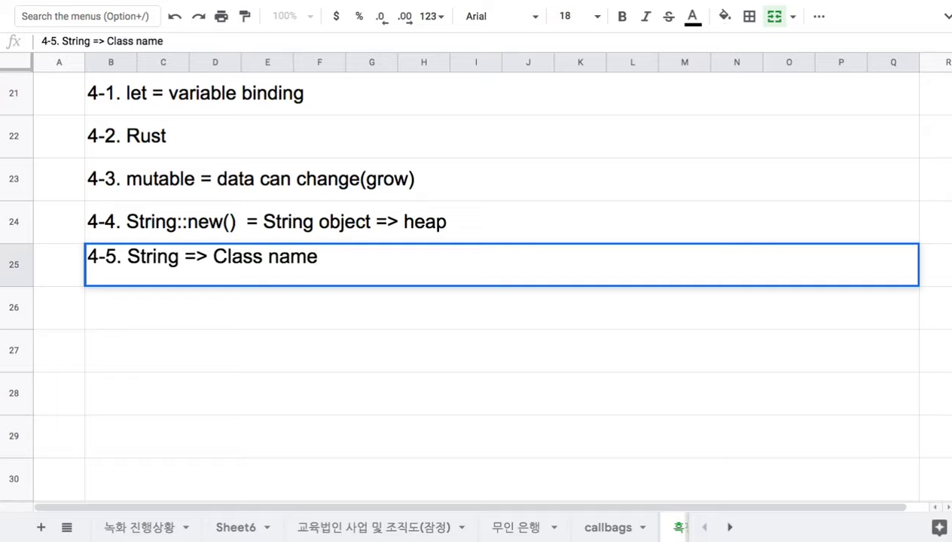
Change "Class name" in the row 25 note to "Struct(= Class) name".
click(215, 258)
text(St)
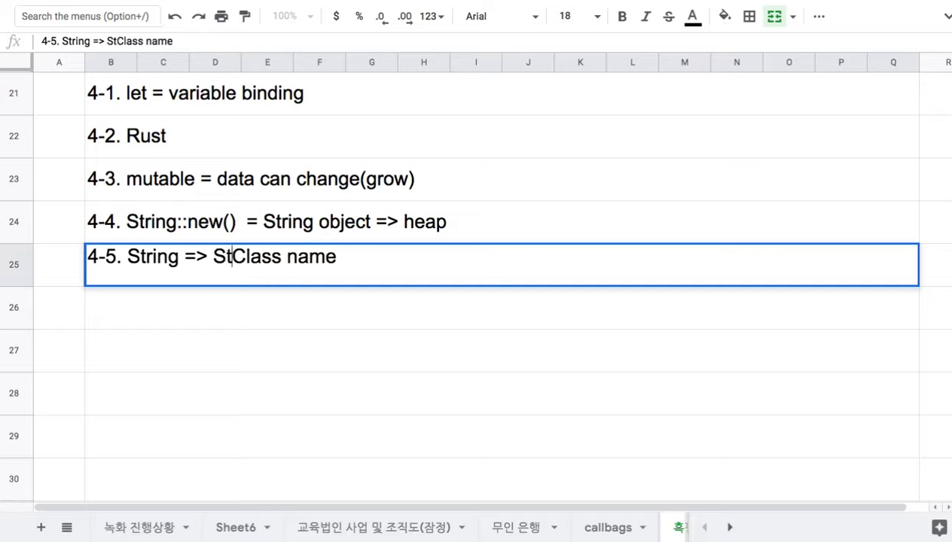
text(ruct()
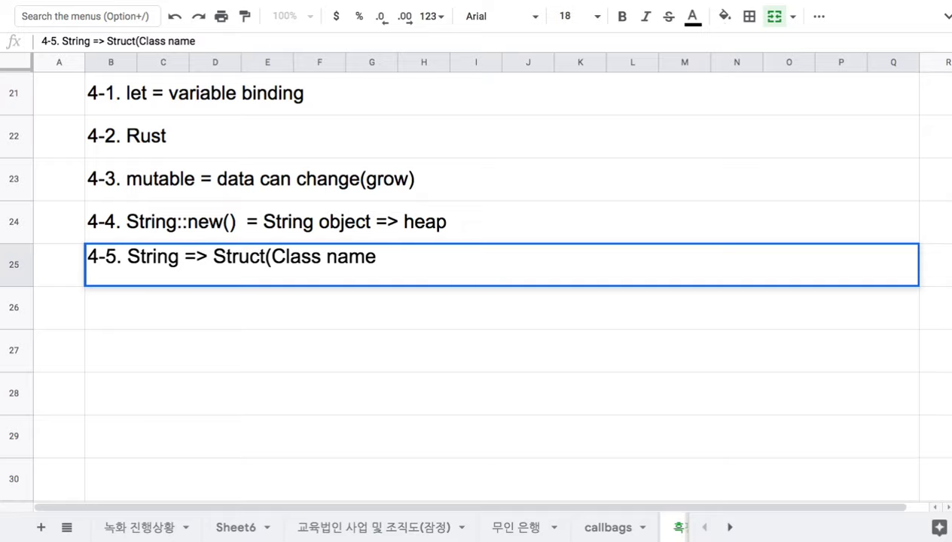
text(=)
key(Right)
key(Right)
key(Right)
key(Right)
key(Right)
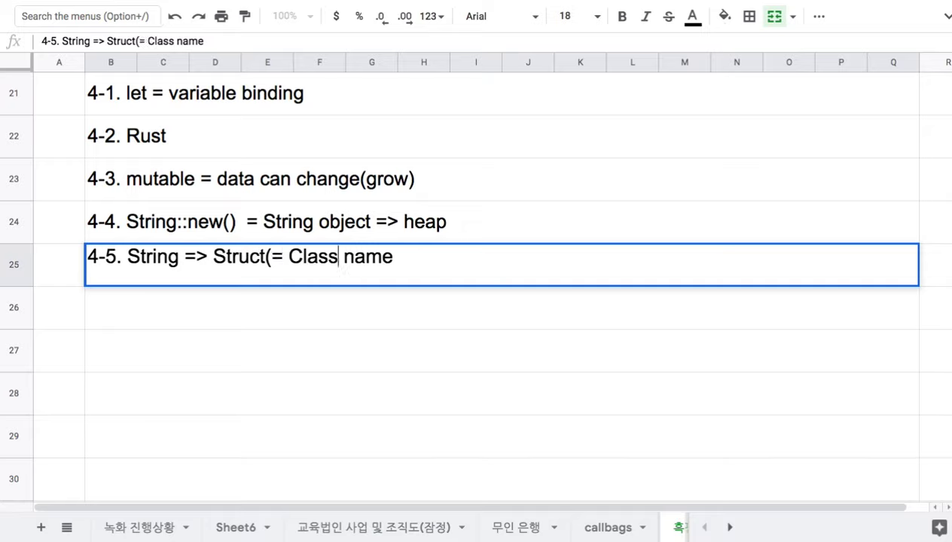
text())
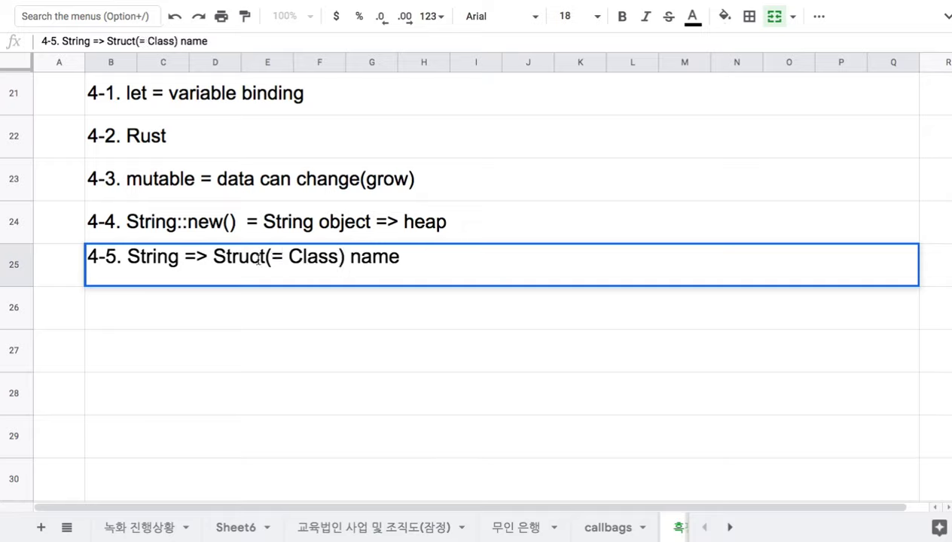
Highlight "::" in the row 24 note and start a 4-6 note in row 26 reading "4-6. String::".
double_click(192, 229)
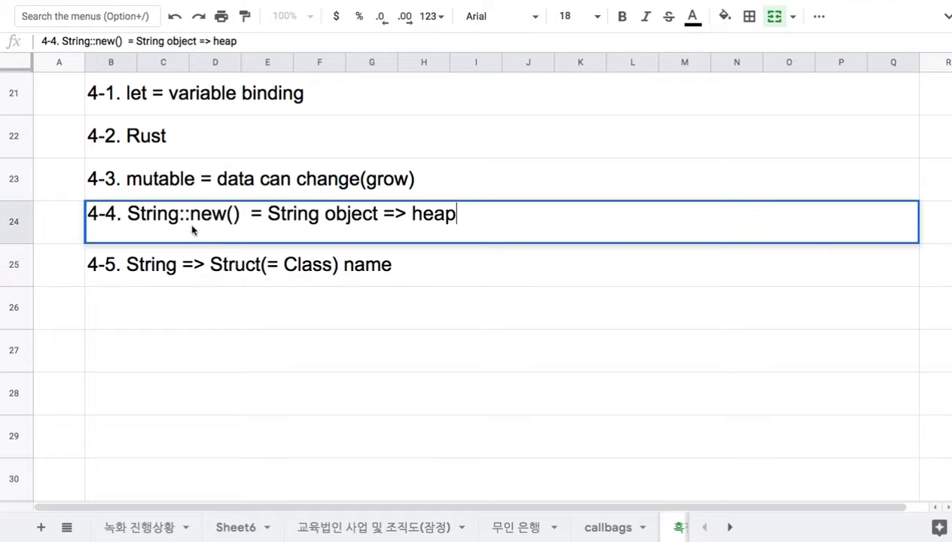
click(177, 215)
drag(179, 215, 192, 217)
click(187, 303)
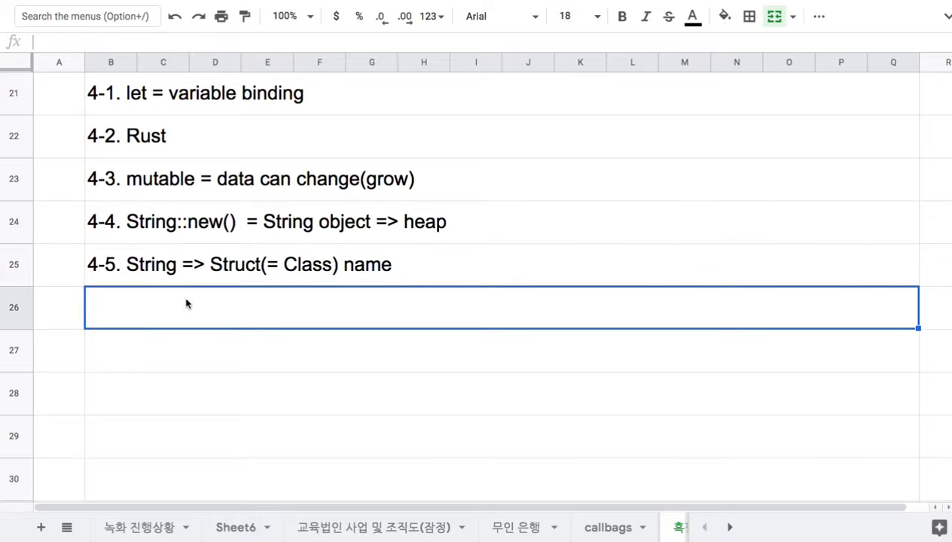
text(4-6.)
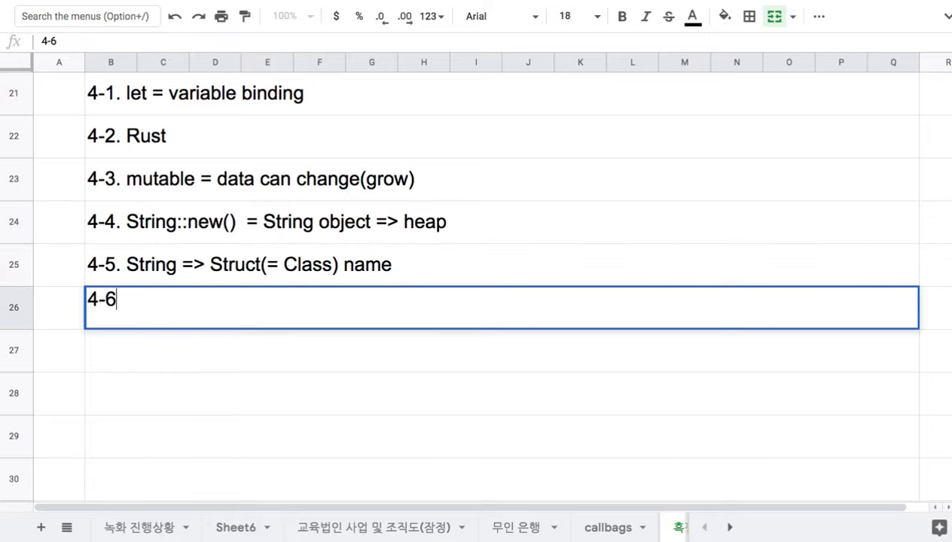
text(String::new())
key(BackSpace)
key(BackSpace)
key(BackSpace)
key(BackSpace)
key(BackSpace)
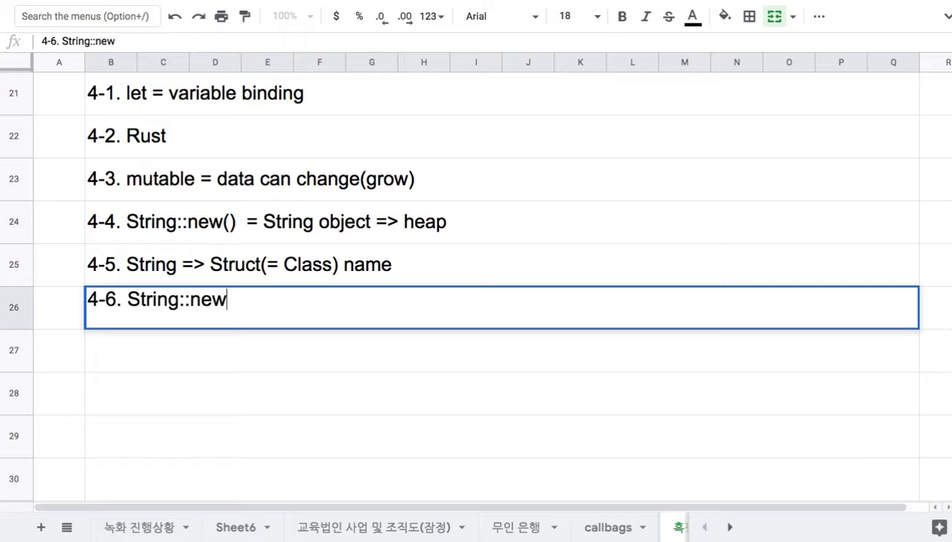
click(59, 307)
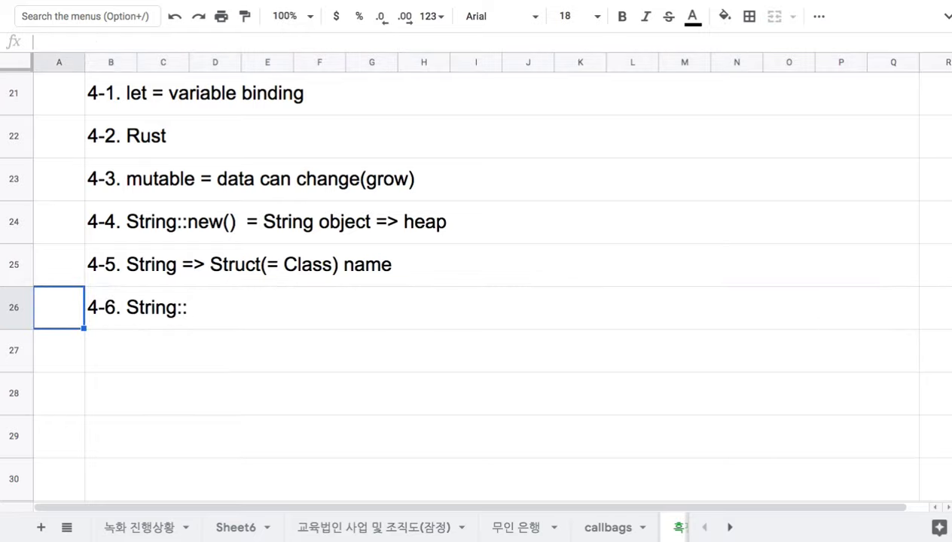
Remove "String" from the row 26 note and complete it as "4-6. ::는 Associated Function을 호출한다.".
double_click(158, 309)
drag(126, 300, 178, 300)
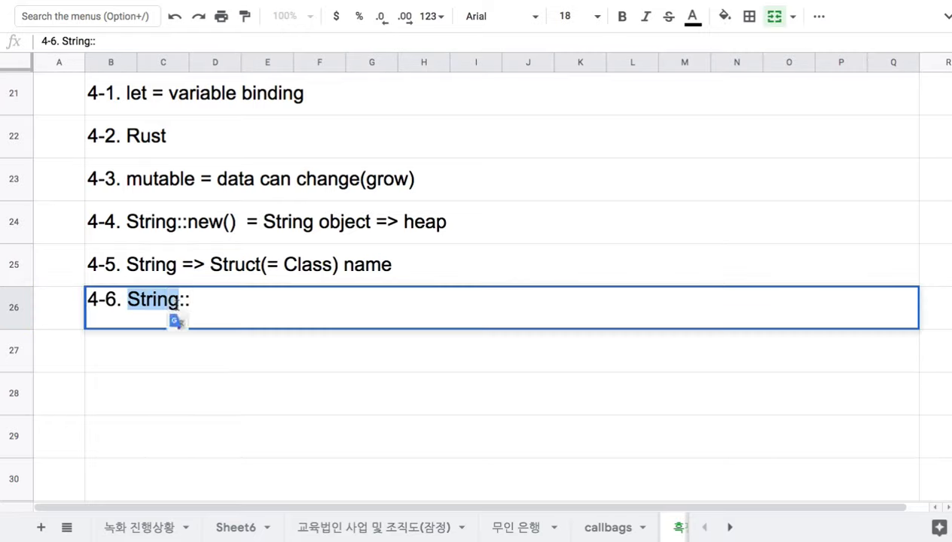
key(BackSpace)
key(End)
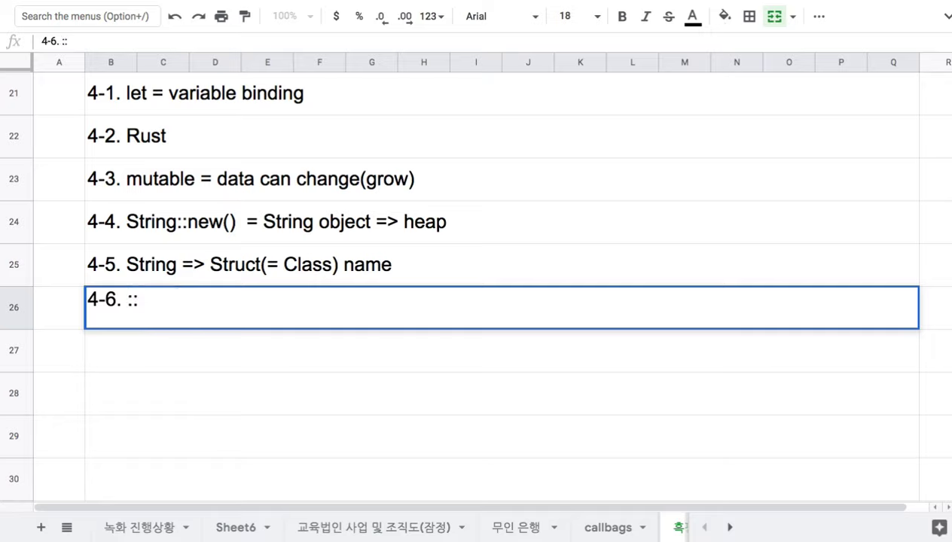
key(BackSpace)
text(는 )
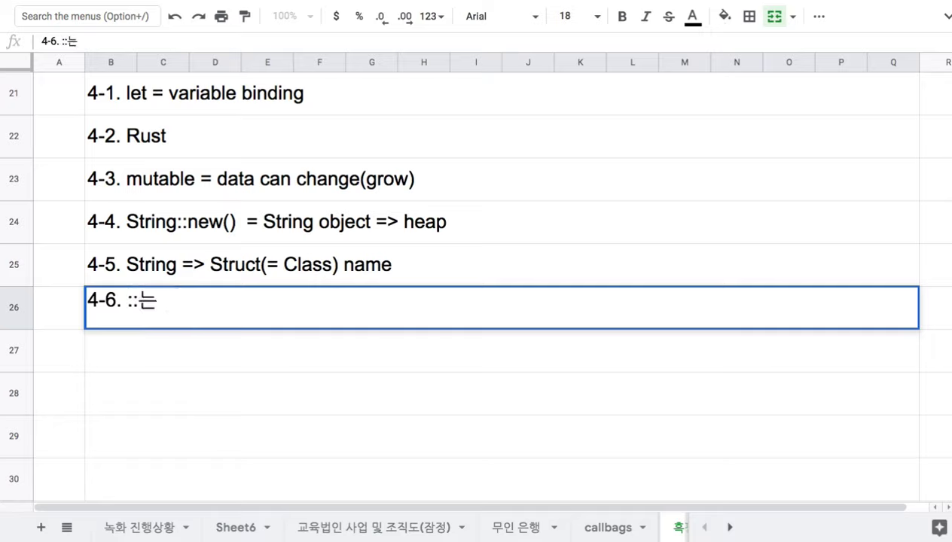
text(Assoi)
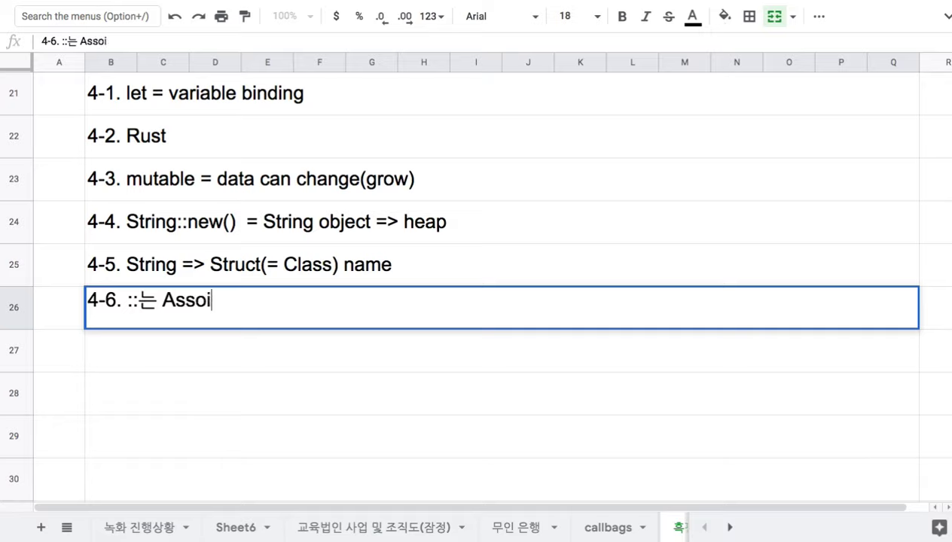
key(BackSpace)
text(ciated Functi)
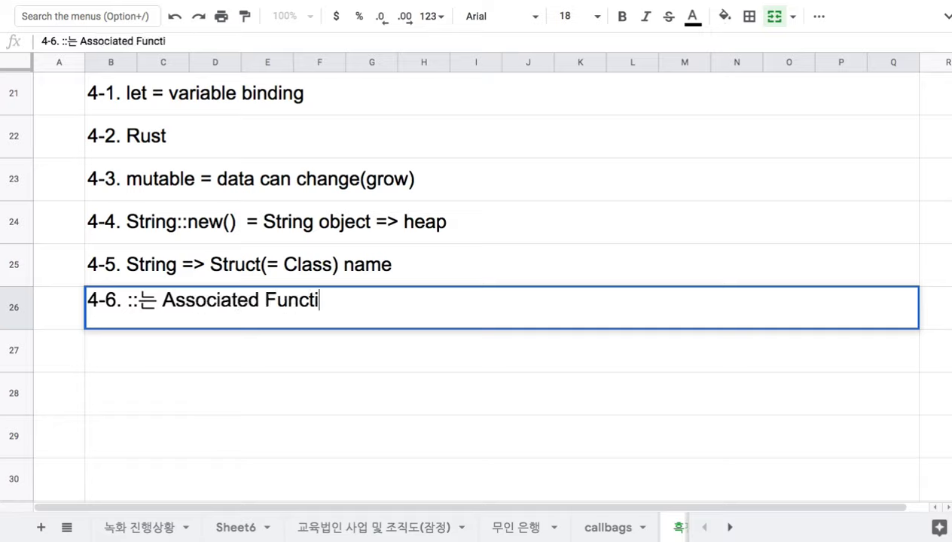
text(on을 호출)
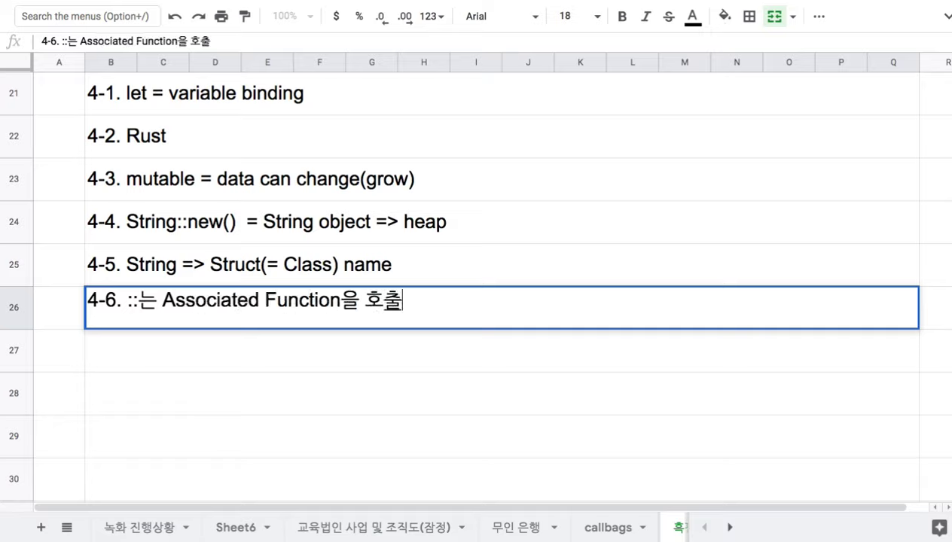
text(한다.)
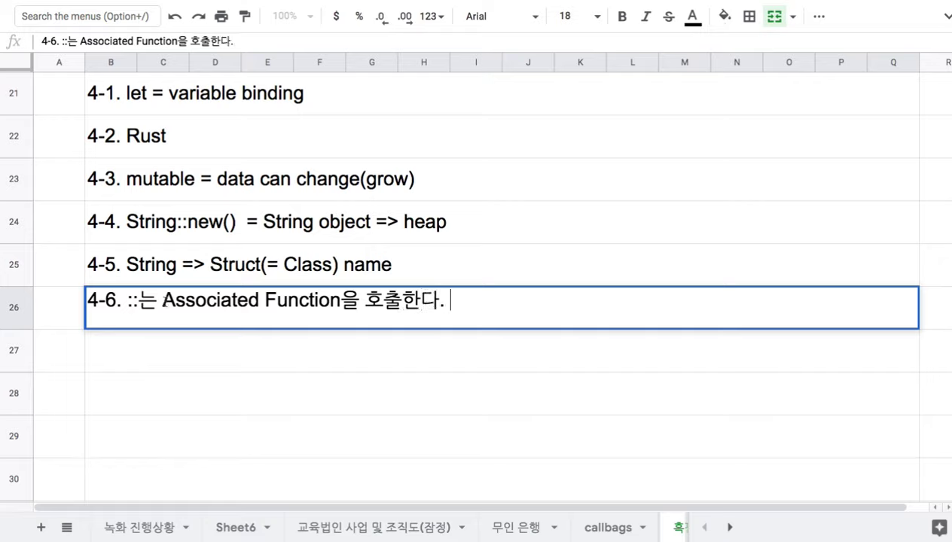
Insert "(= Class method or Static method)" directly after "Associated Function" in the row 26 note.
click(340, 302)
text((= ㅊ)
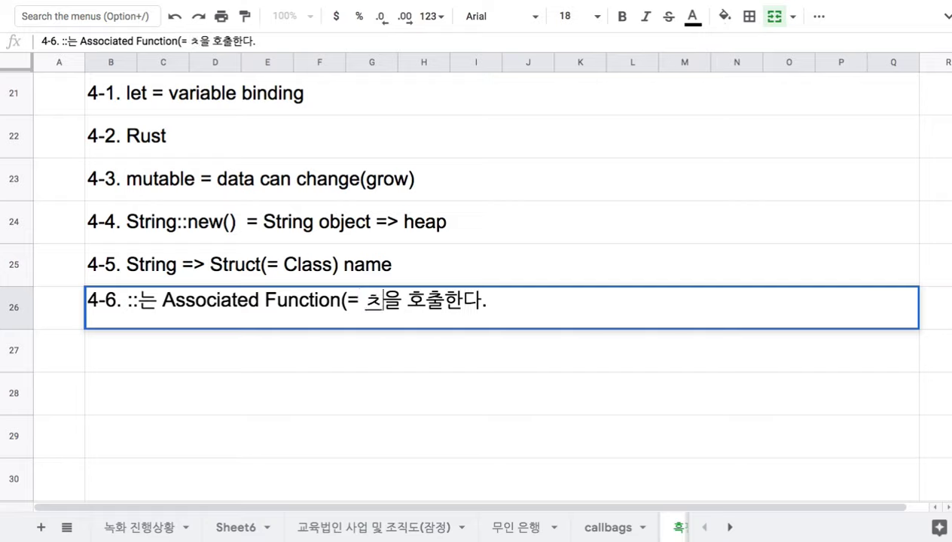
key(BackSpace)
text(Clas)
text(s method or )
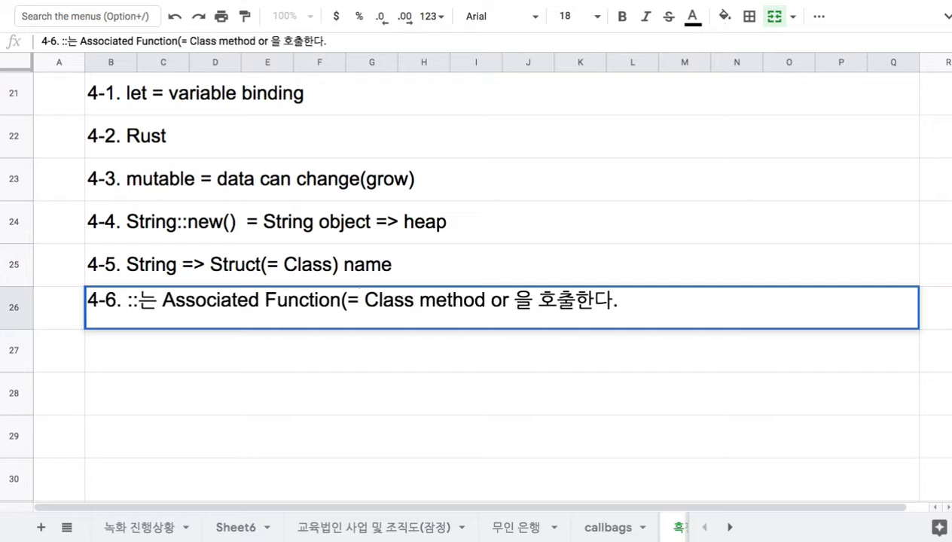
text(Static method_)
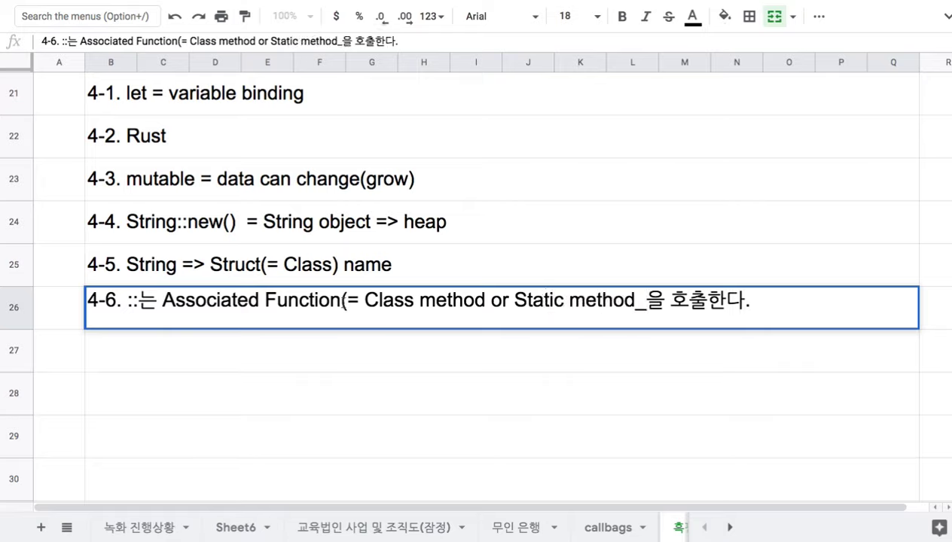
key(BackSpace)
text())
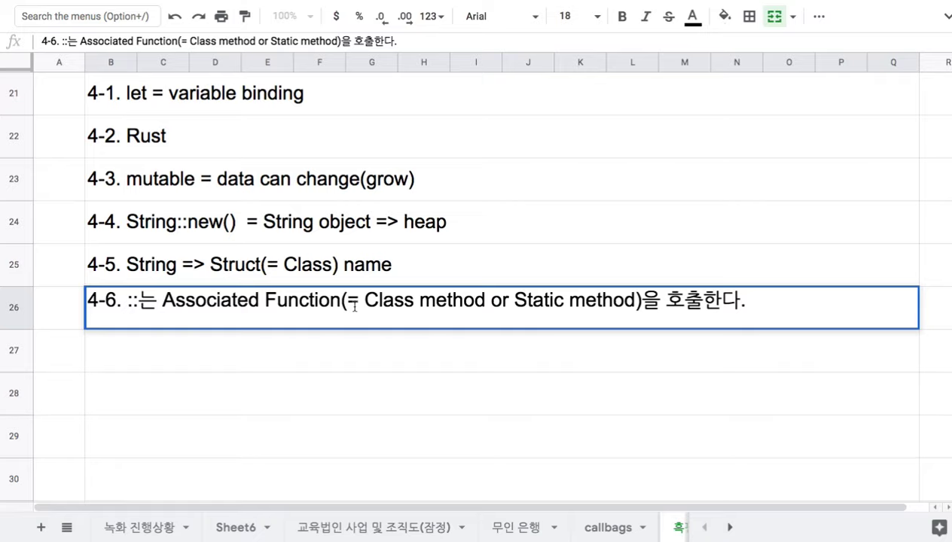
Highlight "Class method or Static method" in the row 26 note and "new()" in the row 24 note.
drag(346, 301, 629, 303)
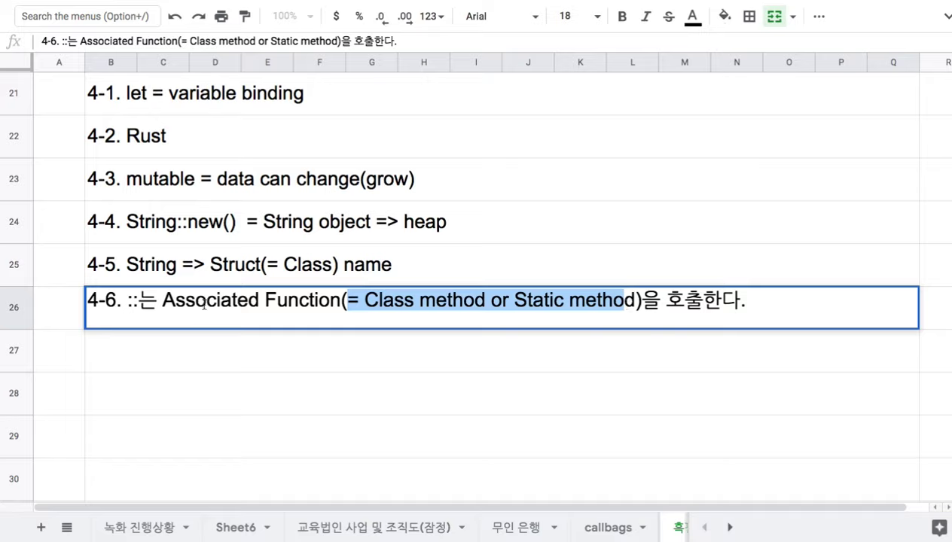
drag(360, 301, 636, 302)
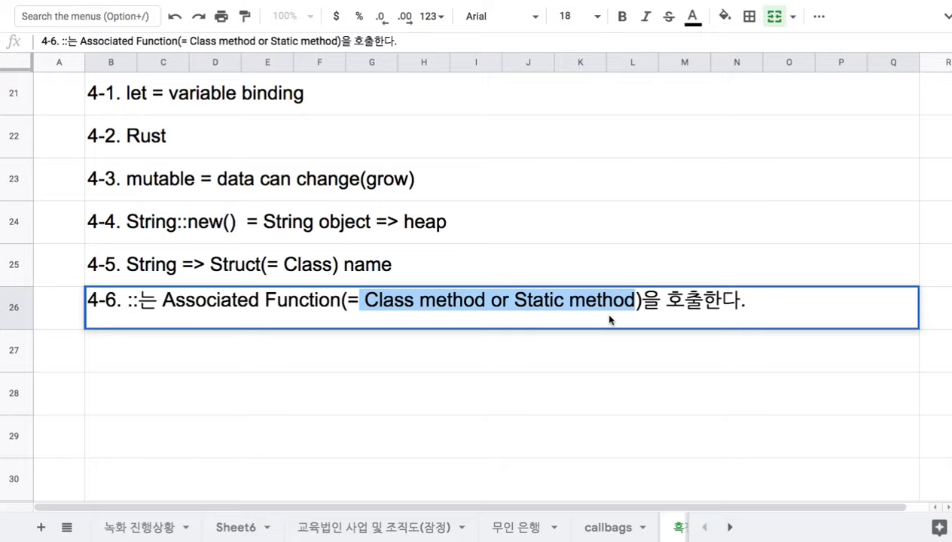
double_click(210, 226)
drag(189, 215, 240, 215)
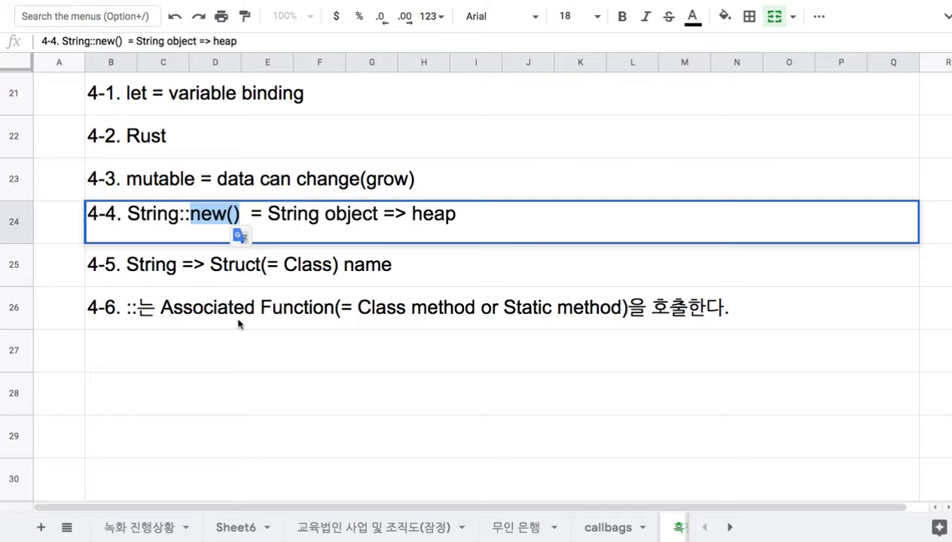
Add the note "4-7. new()는 AF의 명칭" in row 27.
click(216, 349)
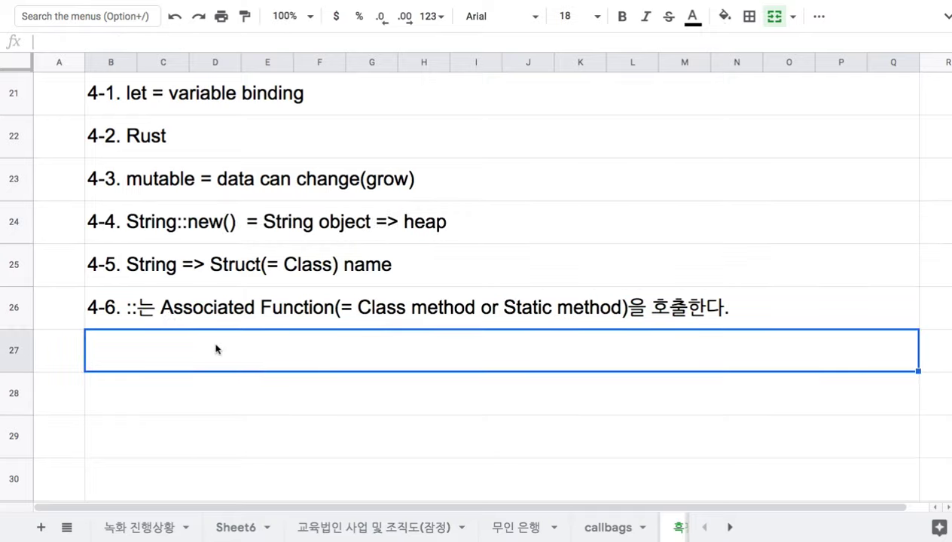
text(4-7)
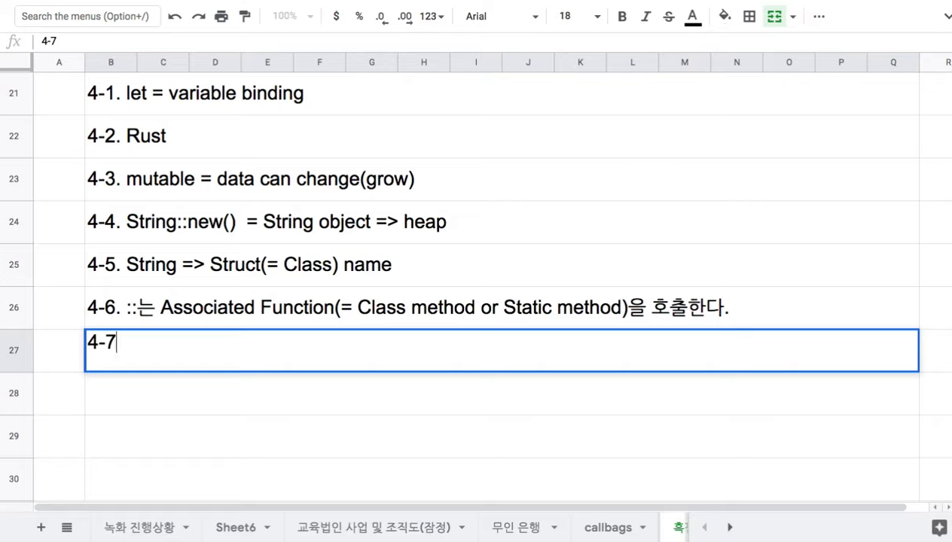
text(. new()느)
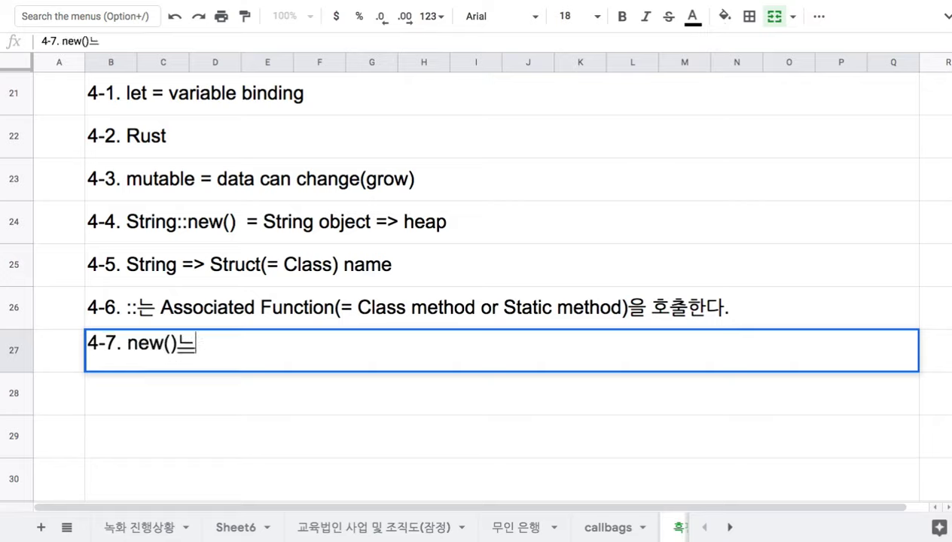
text(ㄴ AF)
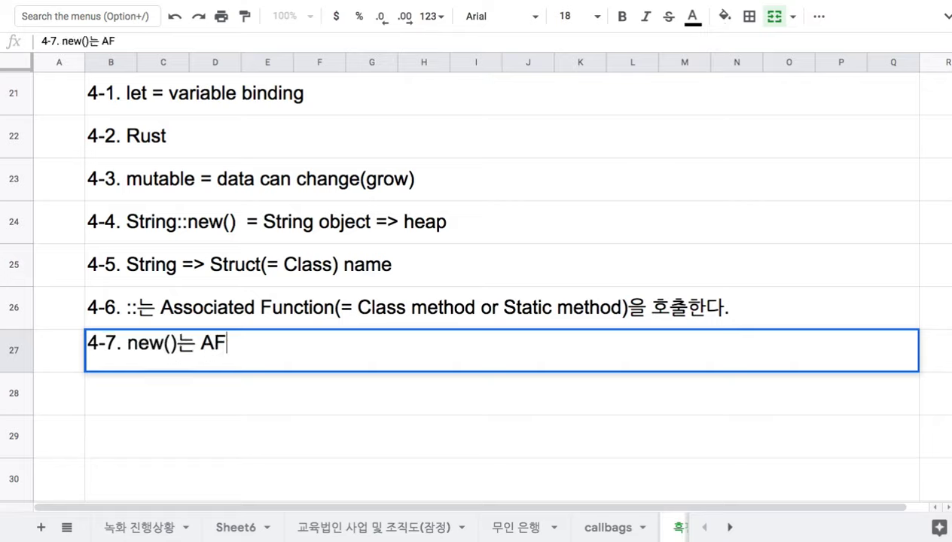
text(의 명칭)
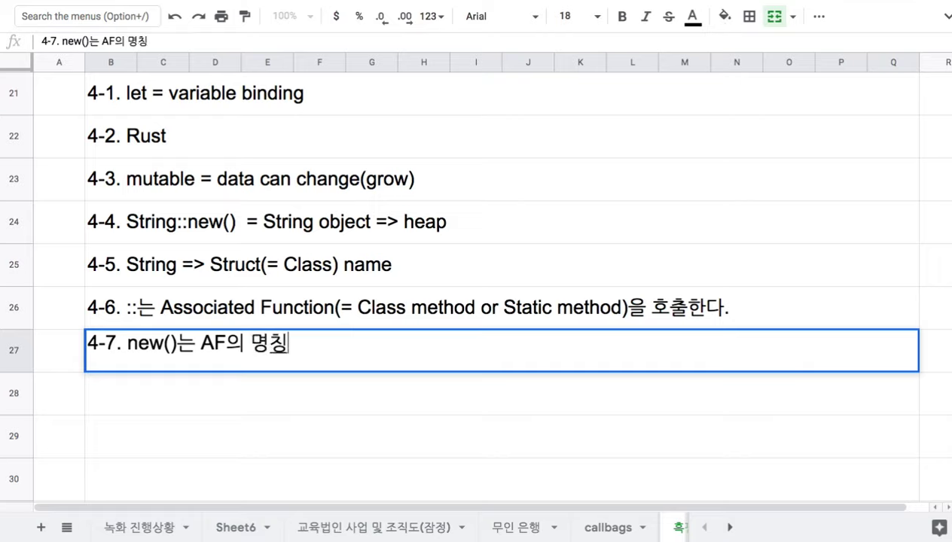
click(174, 188)
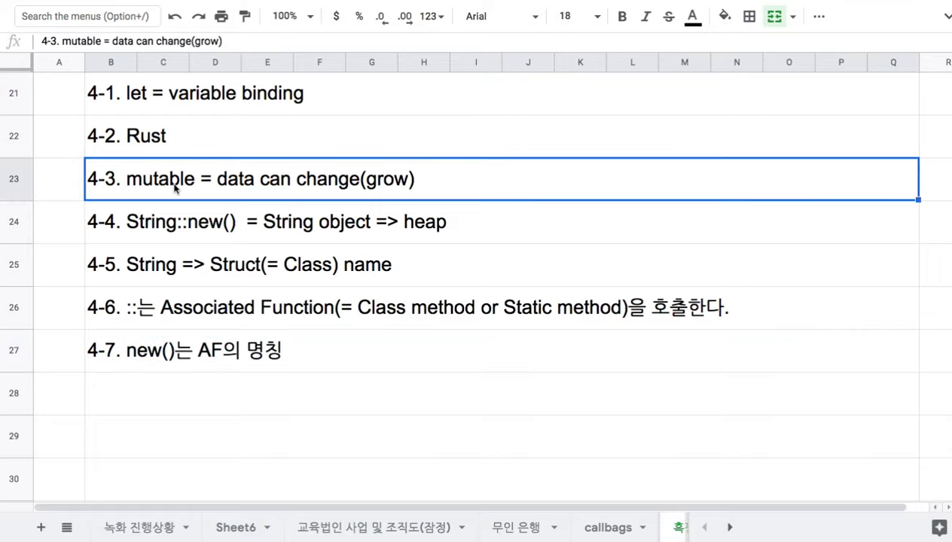
Switch to the Rust tutorial page, highlight "let mut guess = String::new();" and go on to the "io::stdin().read_line(&mut guess)" code block.
key(ctrl+Tab)
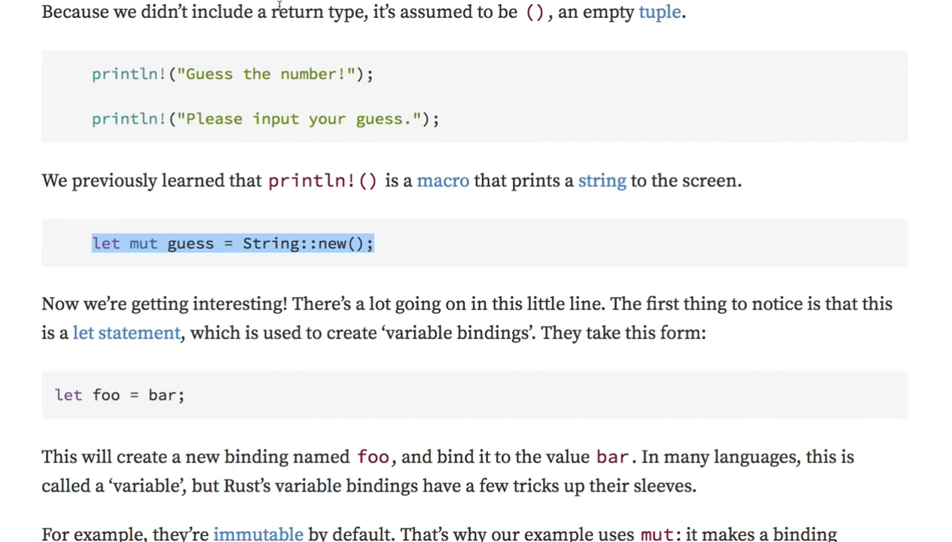
click(192, 280)
drag(85, 242, 384, 245)
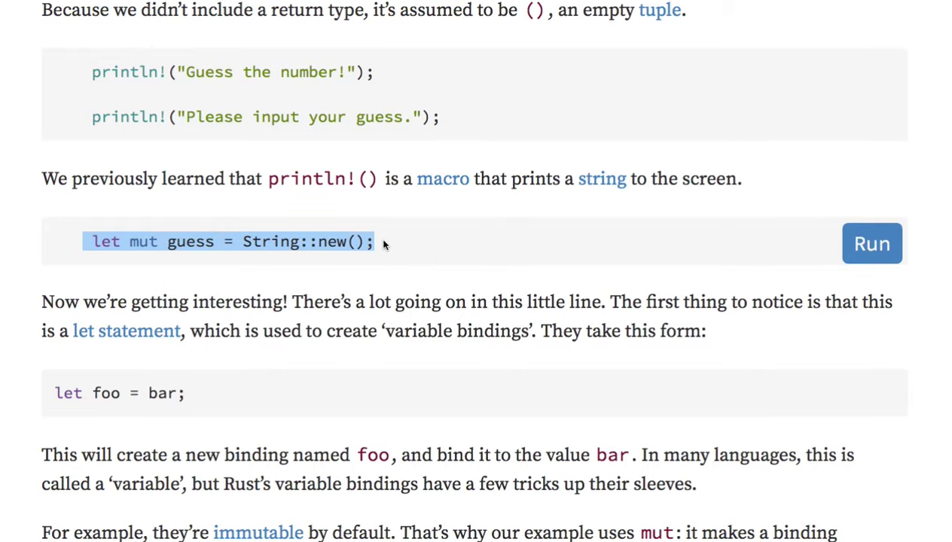
scroll(383, 245, down, 1)
scroll(383, 245, down, 10)
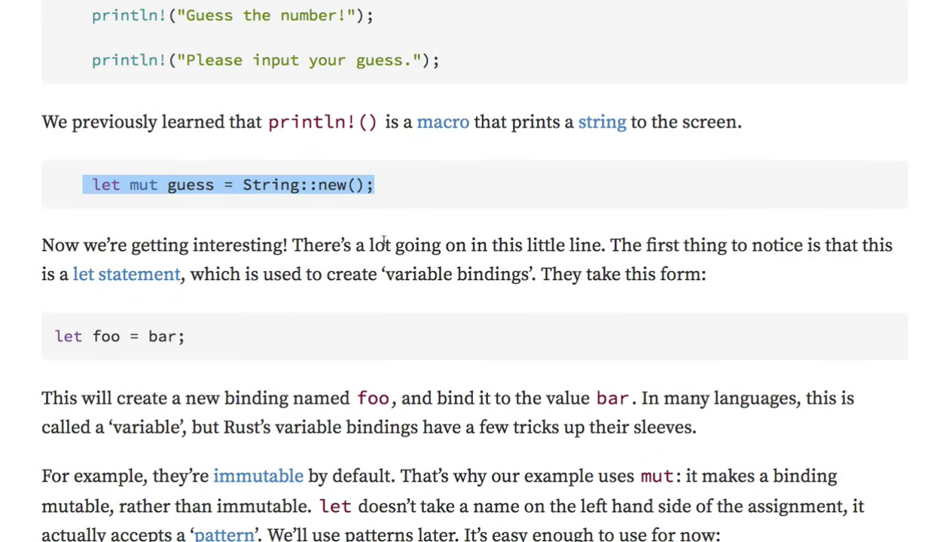
scroll(383, 245, down, 7)
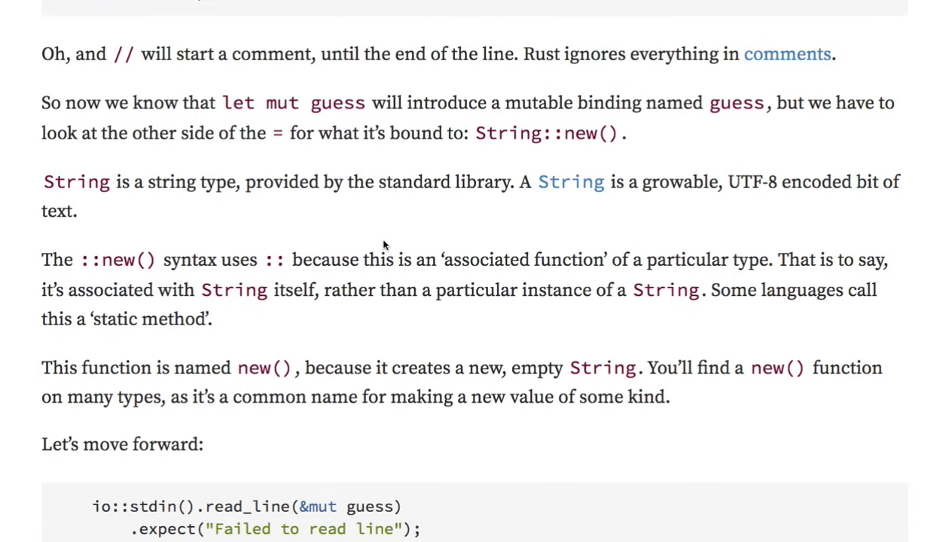
scroll(270, 215, down, 8)
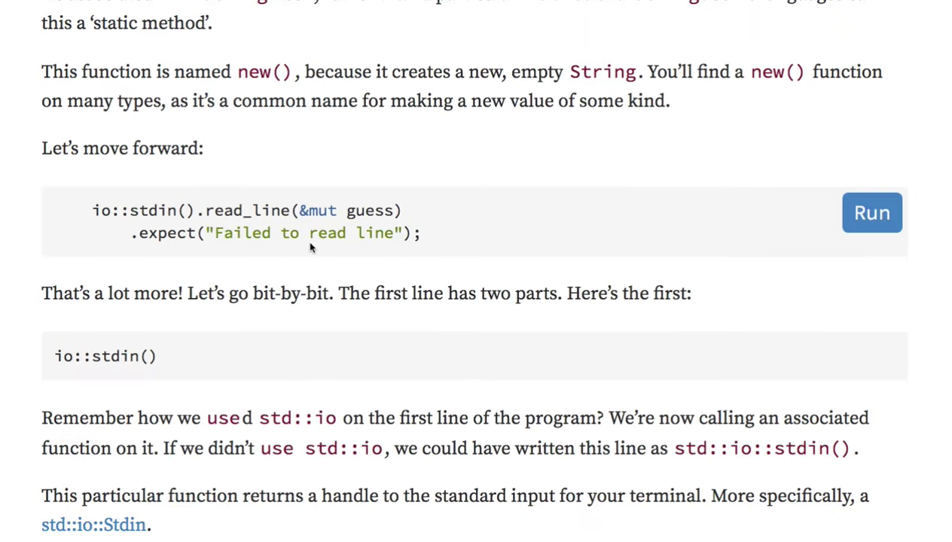